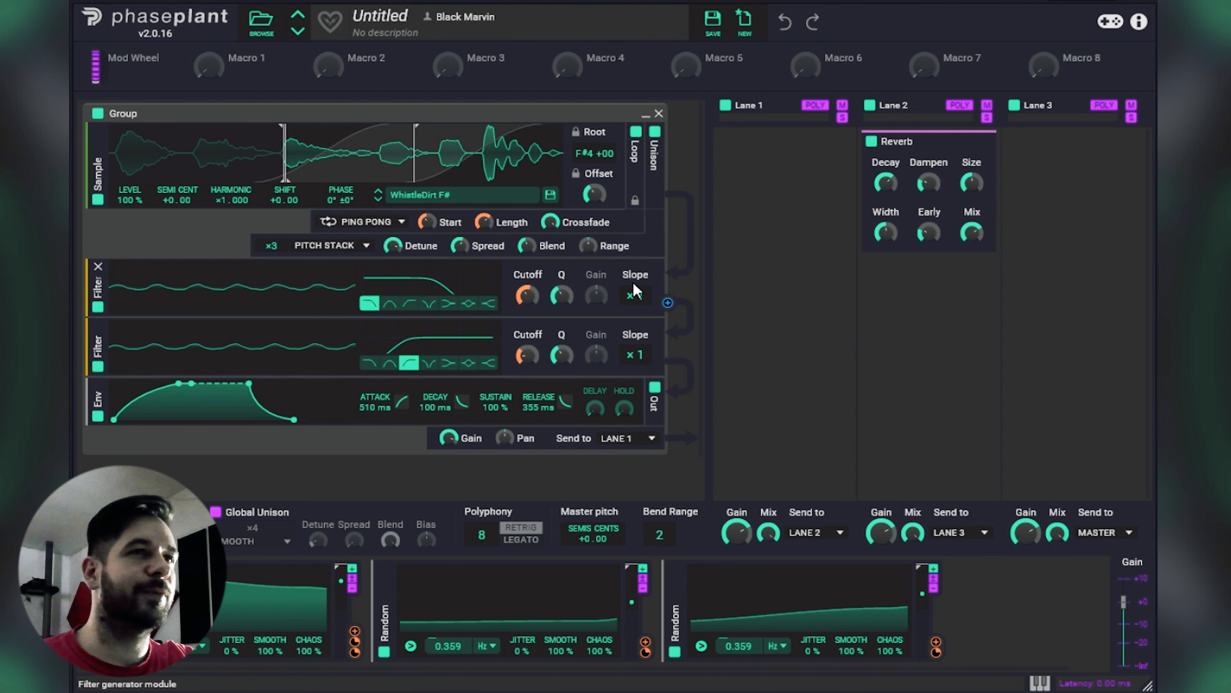
Step: Duplicate the whole WhistleDirt F# generator group into the empty space below the original
scroll(685, 214, "down", 2)
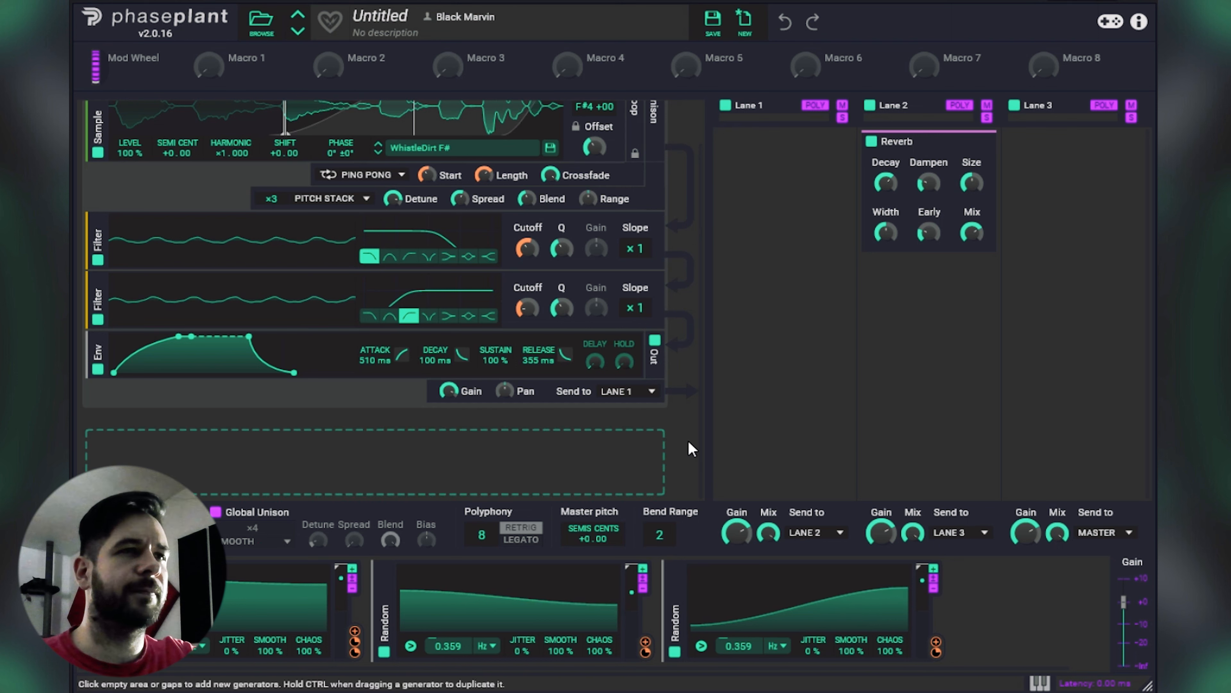
scroll(679, 397, "up", 2)
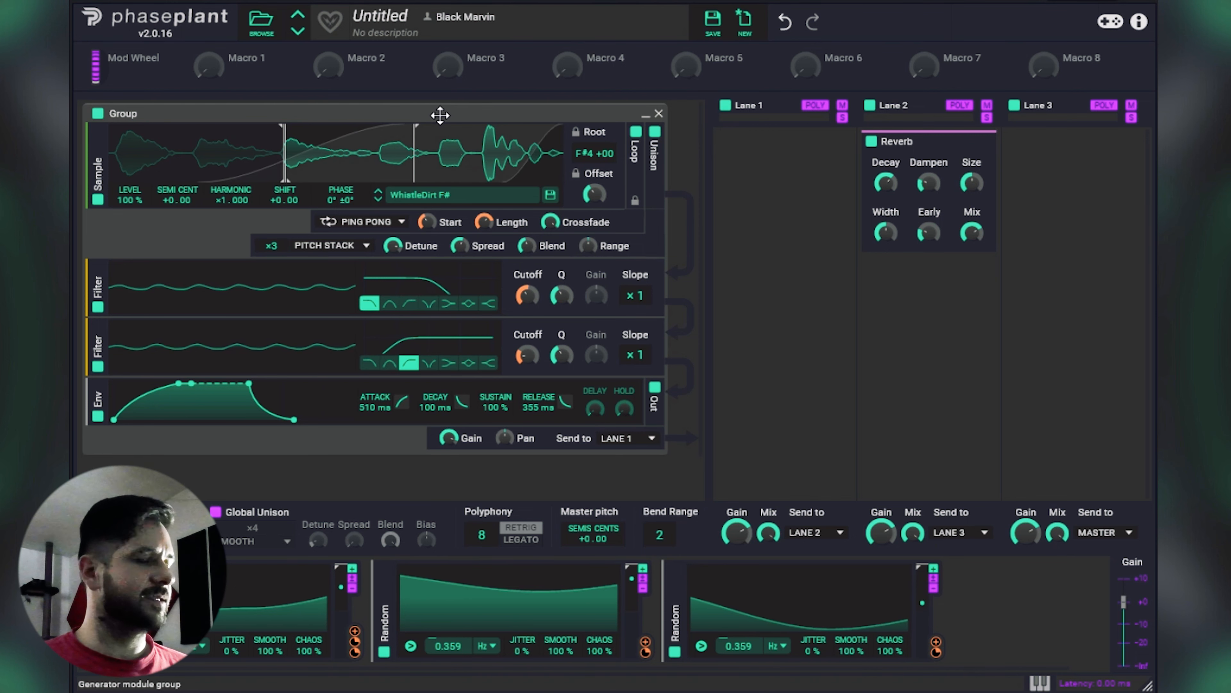
left_click_drag(429, 116, 454, 434)
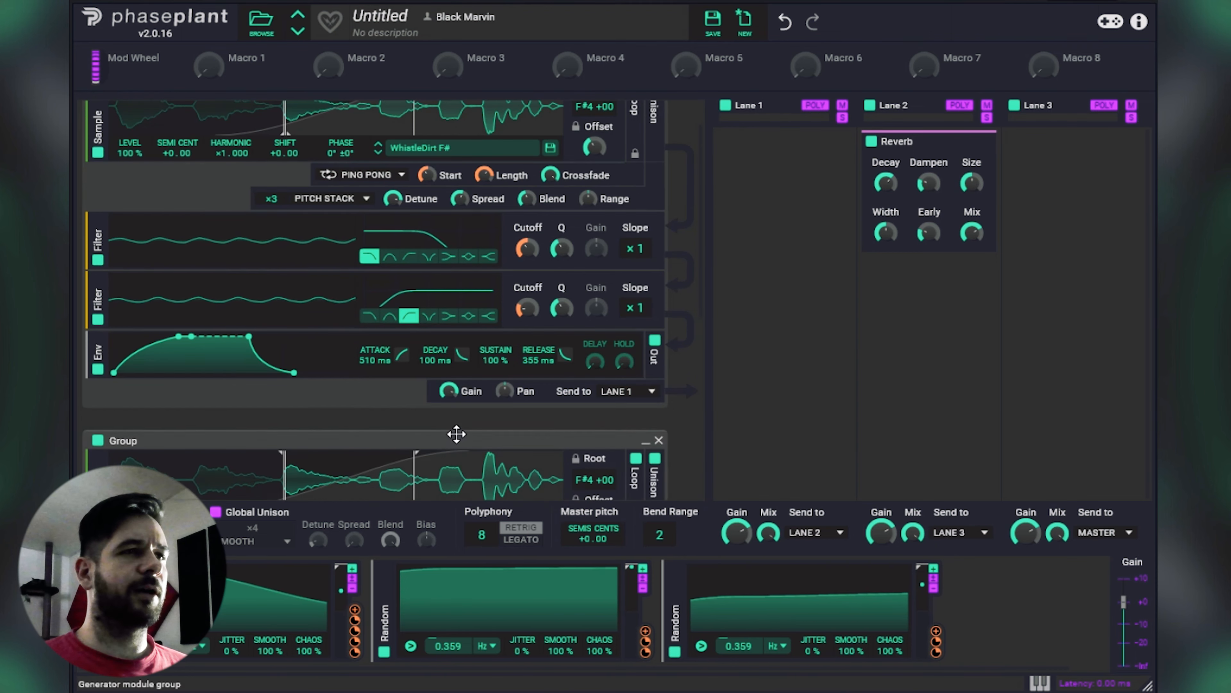
Step: Examine the original generator group and its copy, including their samples, filters and envelopes
scroll(577, 369, "down", 3)
scroll(619, 251, "up", 3)
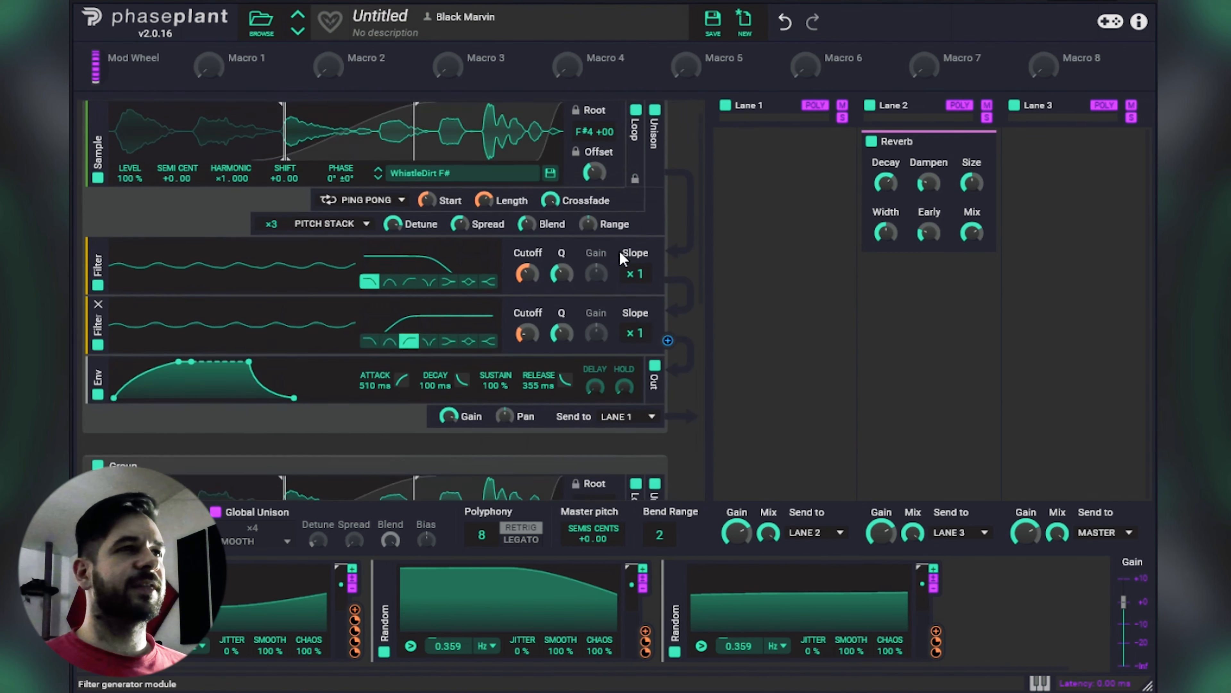
scroll(630, 249, "down", 2)
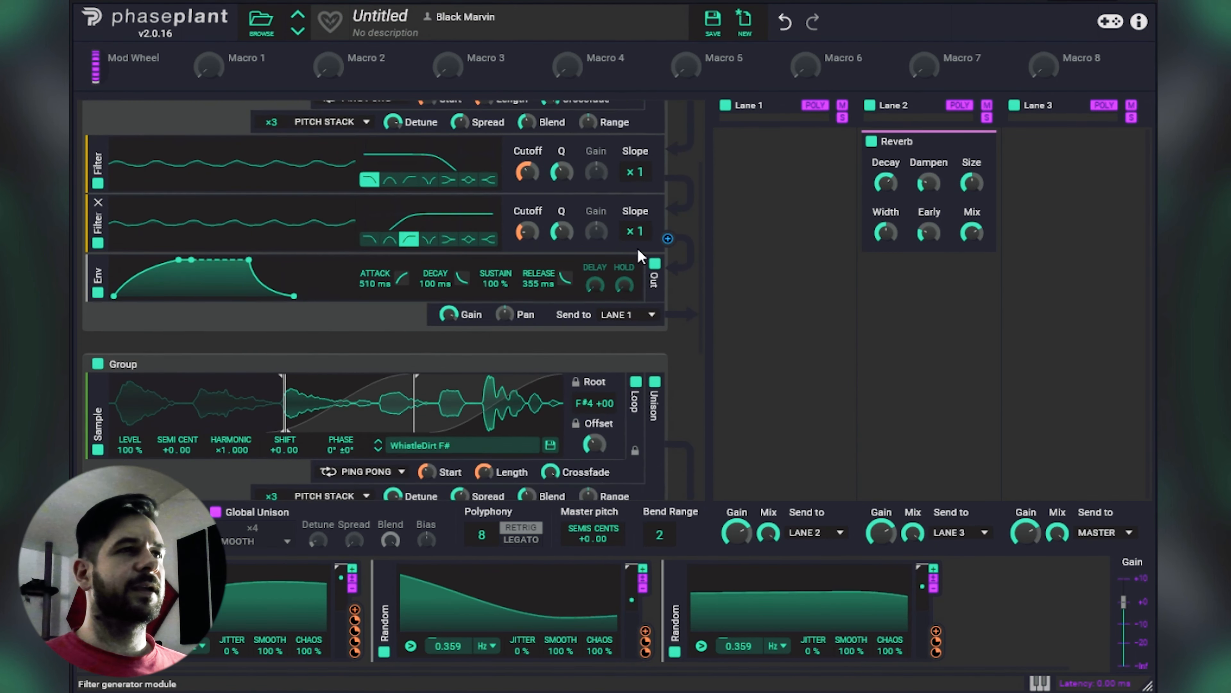
scroll(611, 218, "up", 2)
scroll(562, 170, "up", 2)
scroll(534, 189, "down", 3)
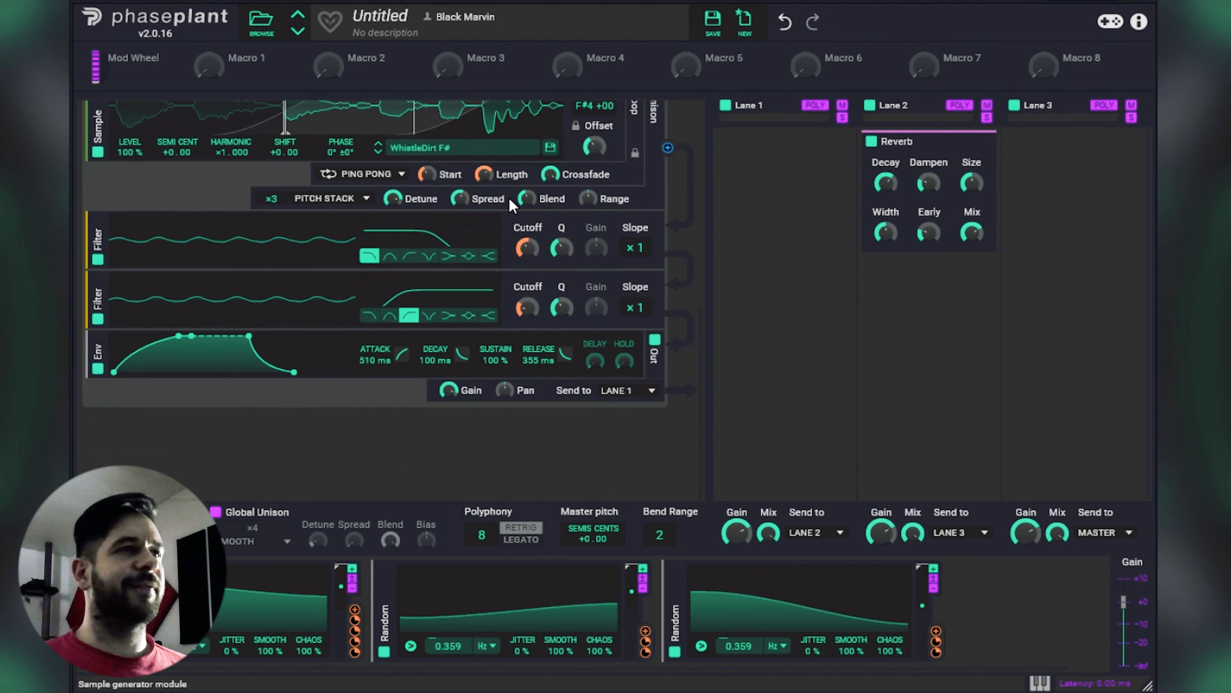
scroll(511, 207, "up", 2)
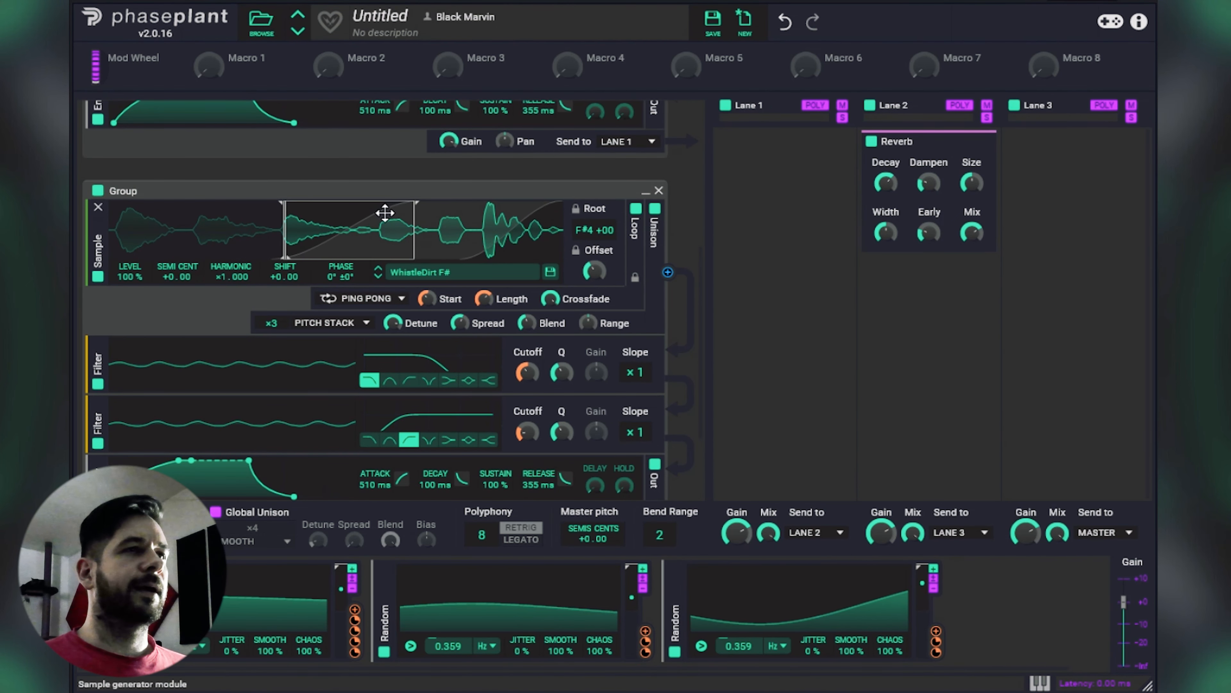
mouse_move(504, 312)
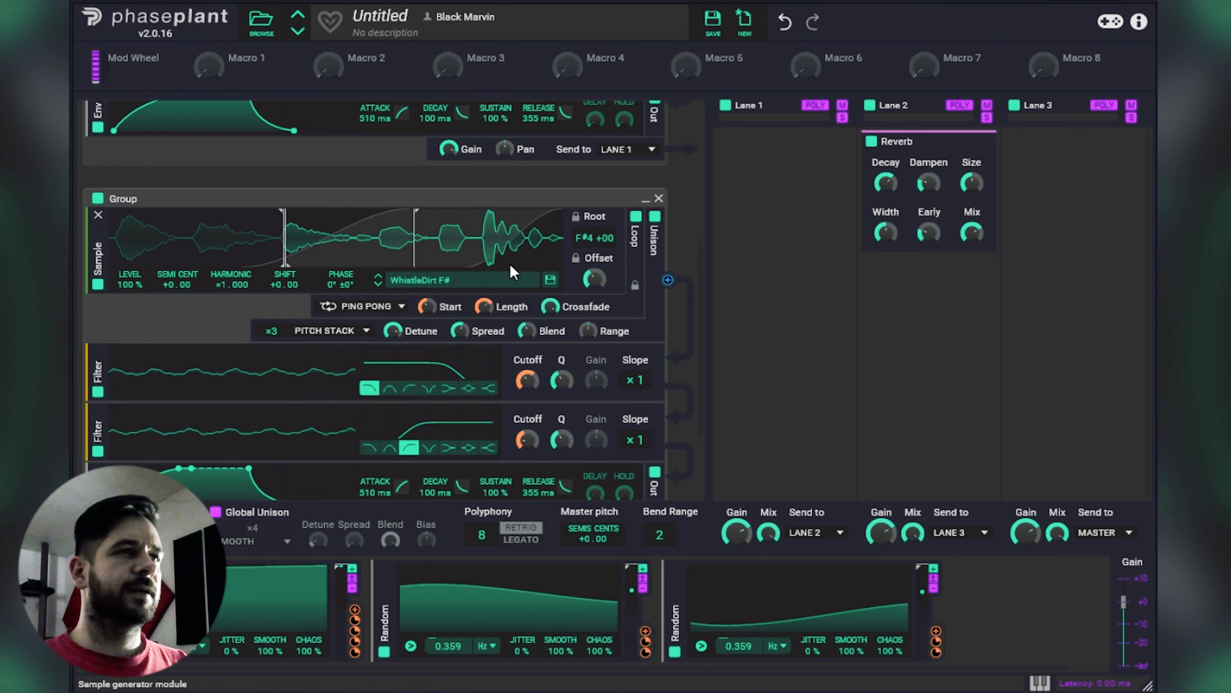
Step: Remove the filter cutoff and loop Start and Length modulations in the duplicated group, and open both filters wide
scroll(510, 264, "down", 2)
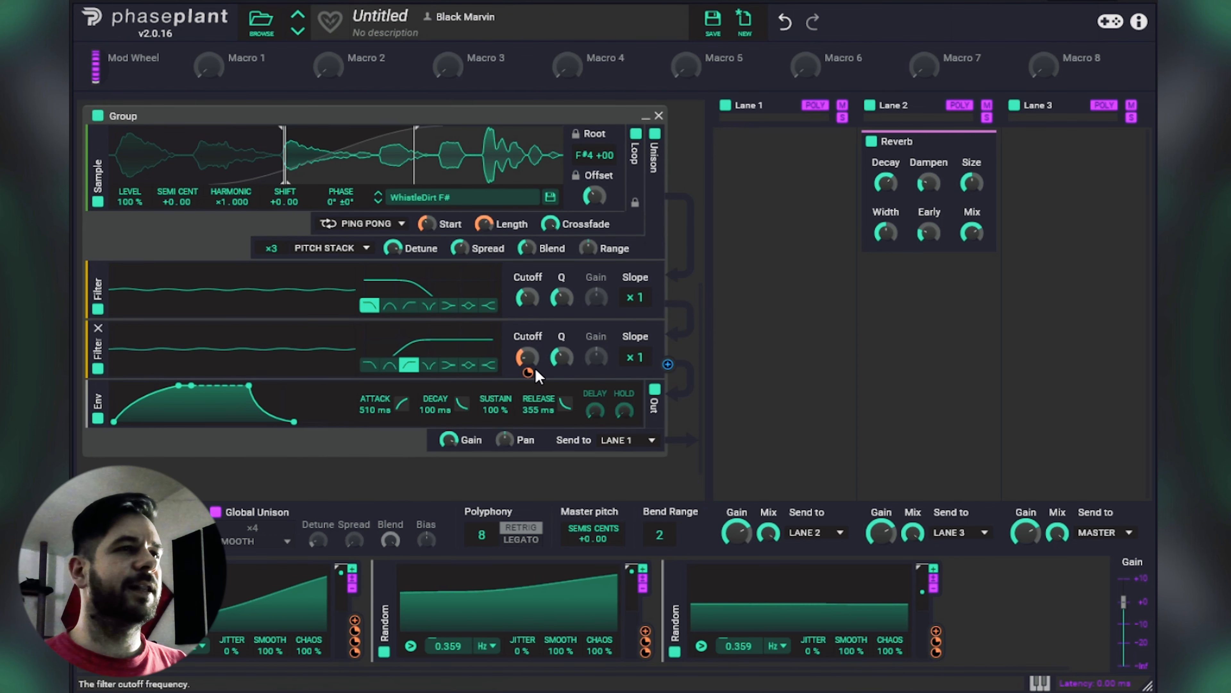
left_click_drag(534, 294, 535, 219)
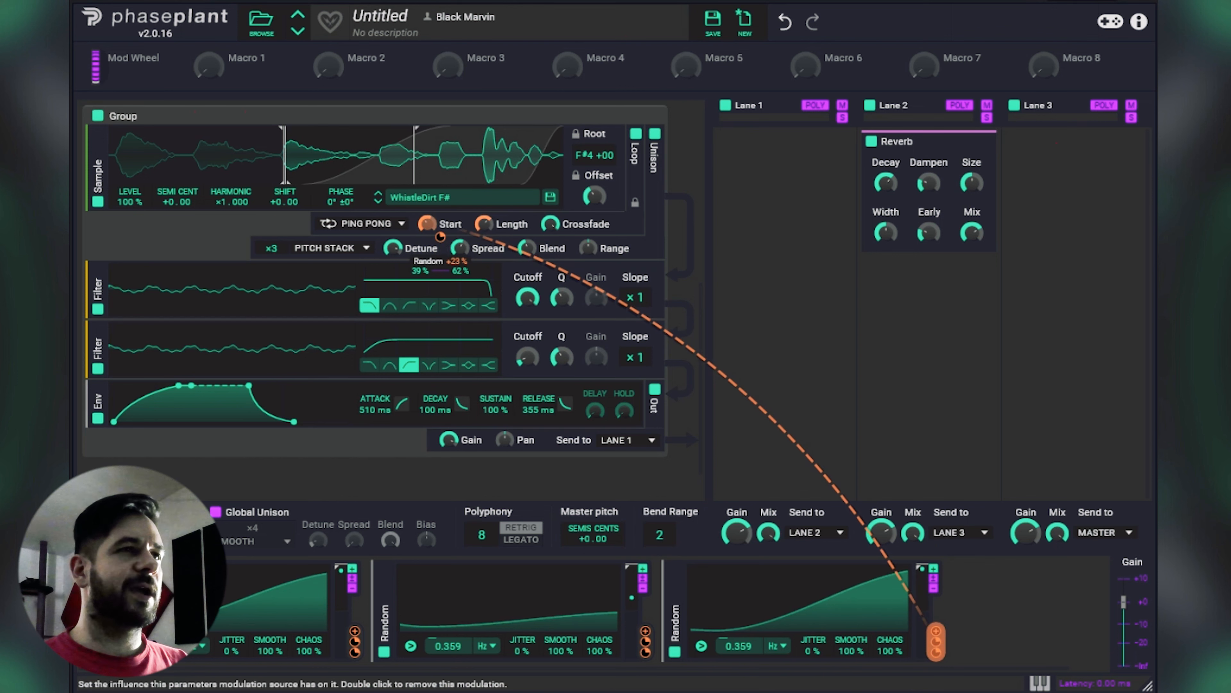
double_click(439, 239)
double_click(501, 235)
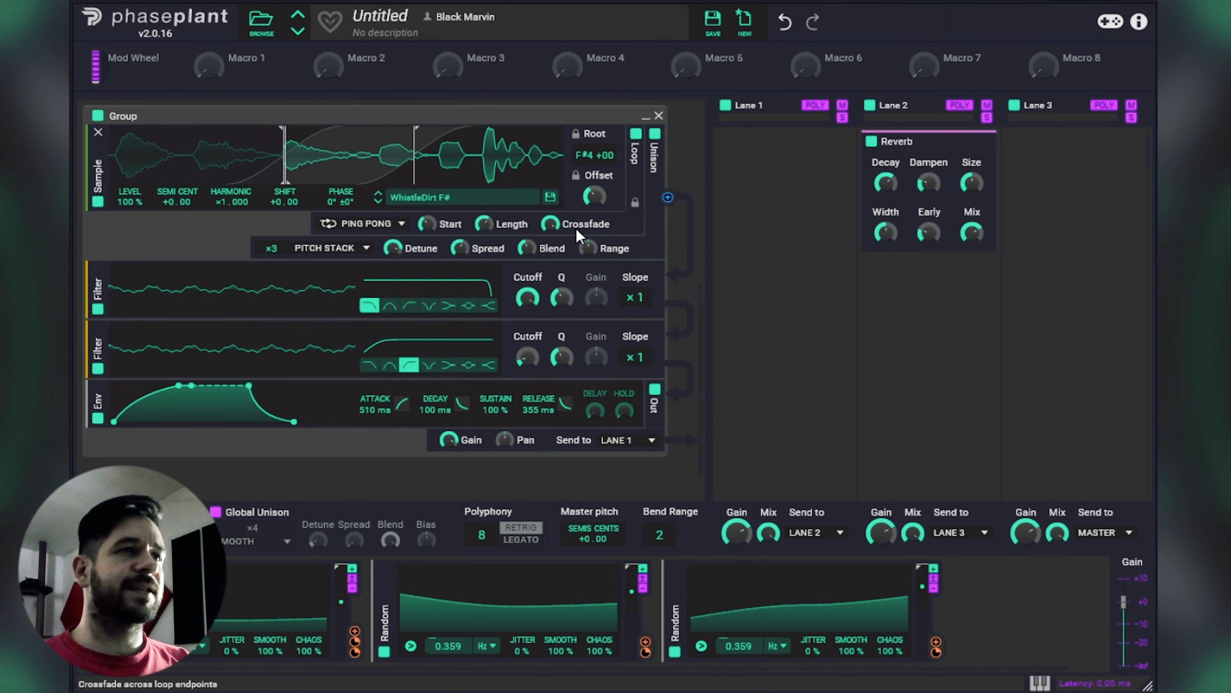
Step: Load the Dark Sustain 1 C sample from Carta's Sustained Dark Tones folder into the duplicated group
scroll(504, 305, "up", 3)
scroll(488, 281, "down", 3)
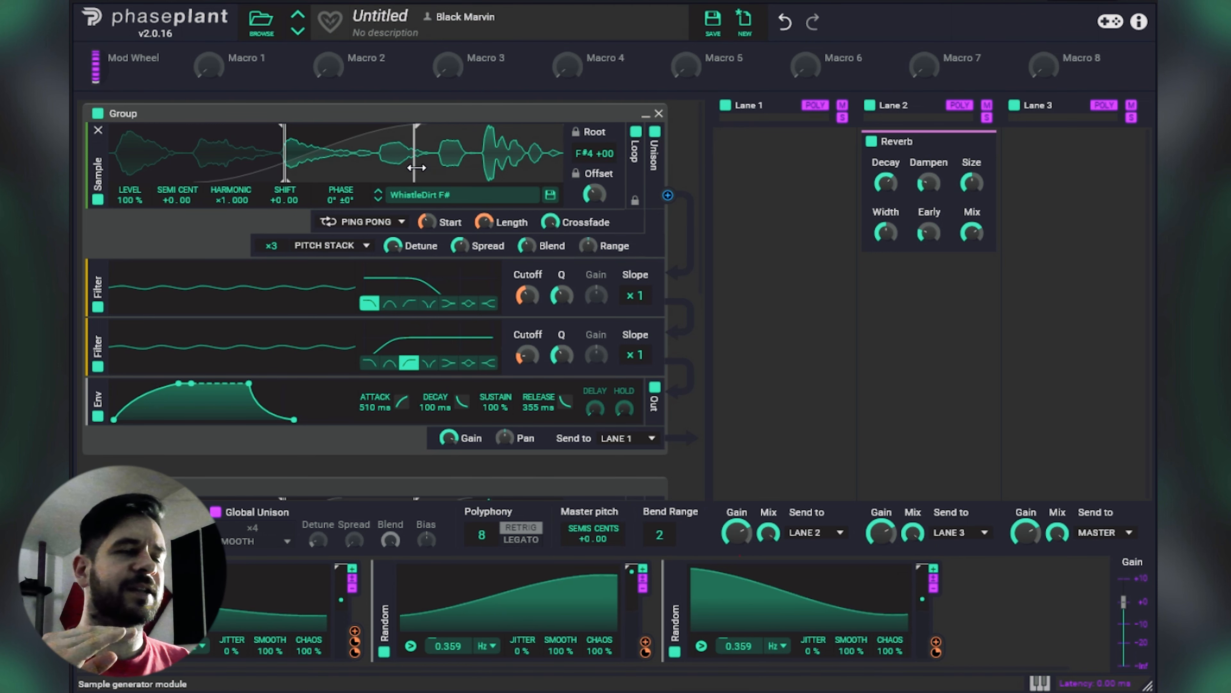
scroll(416, 167, "down", 5)
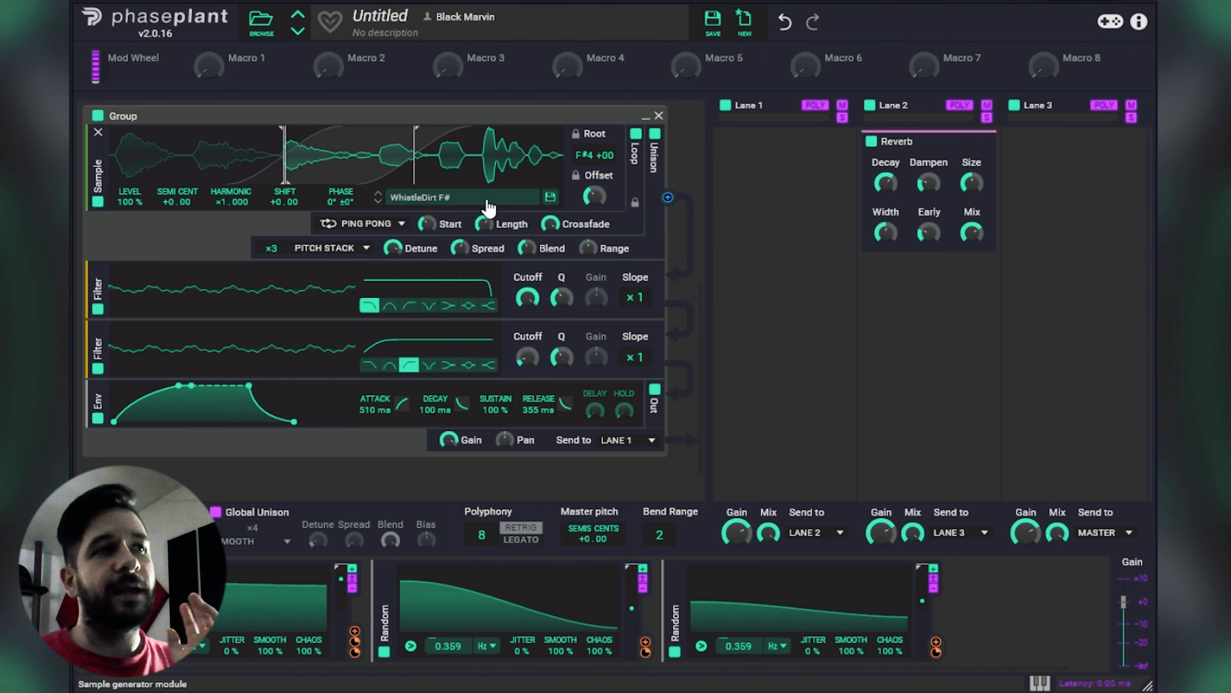
left_click(489, 206)
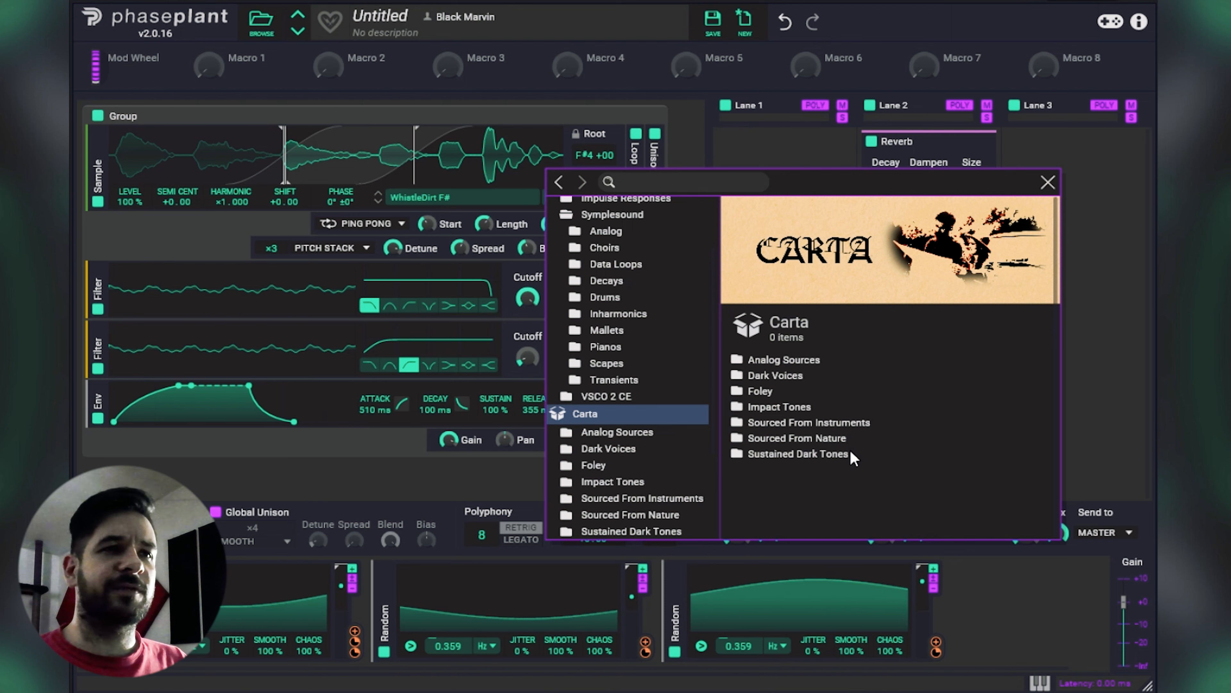
left_click(825, 456)
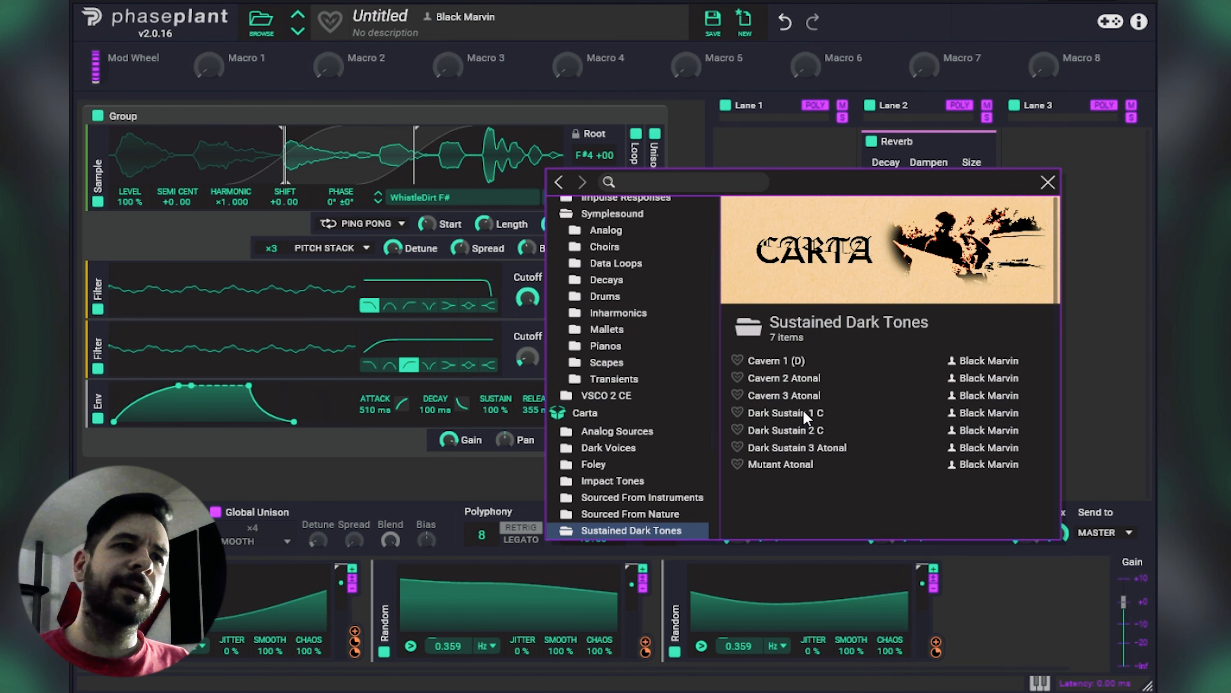
left_click(787, 413)
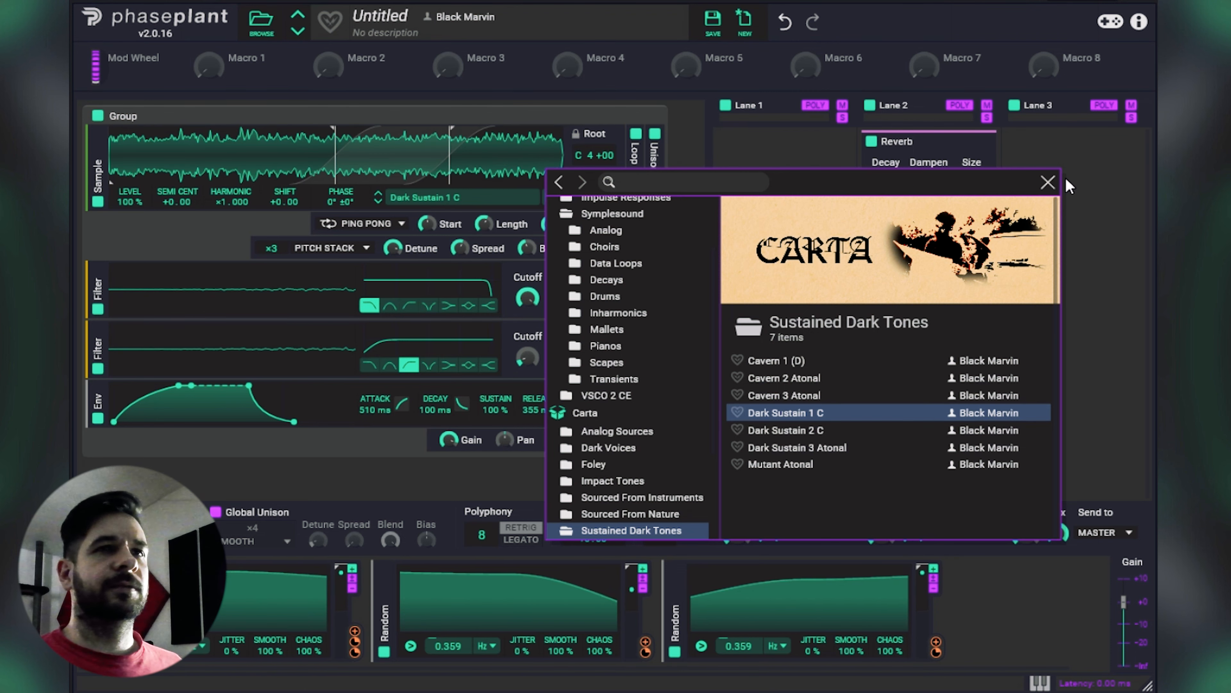
left_click(1049, 182)
Step: Turn off looping in the duplicated group and load Abyssal Voice 2 (G#) from Carta's Dark Voices folder
scroll(583, 320, "up", 4)
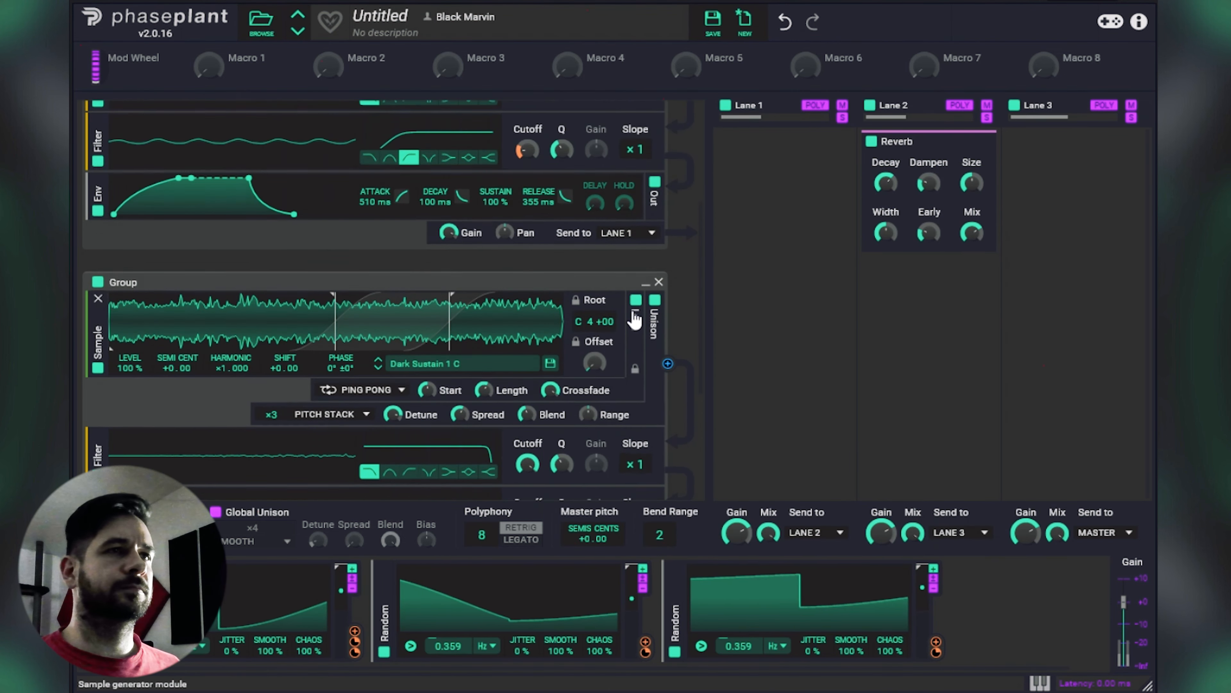
scroll(635, 320, "up", 2)
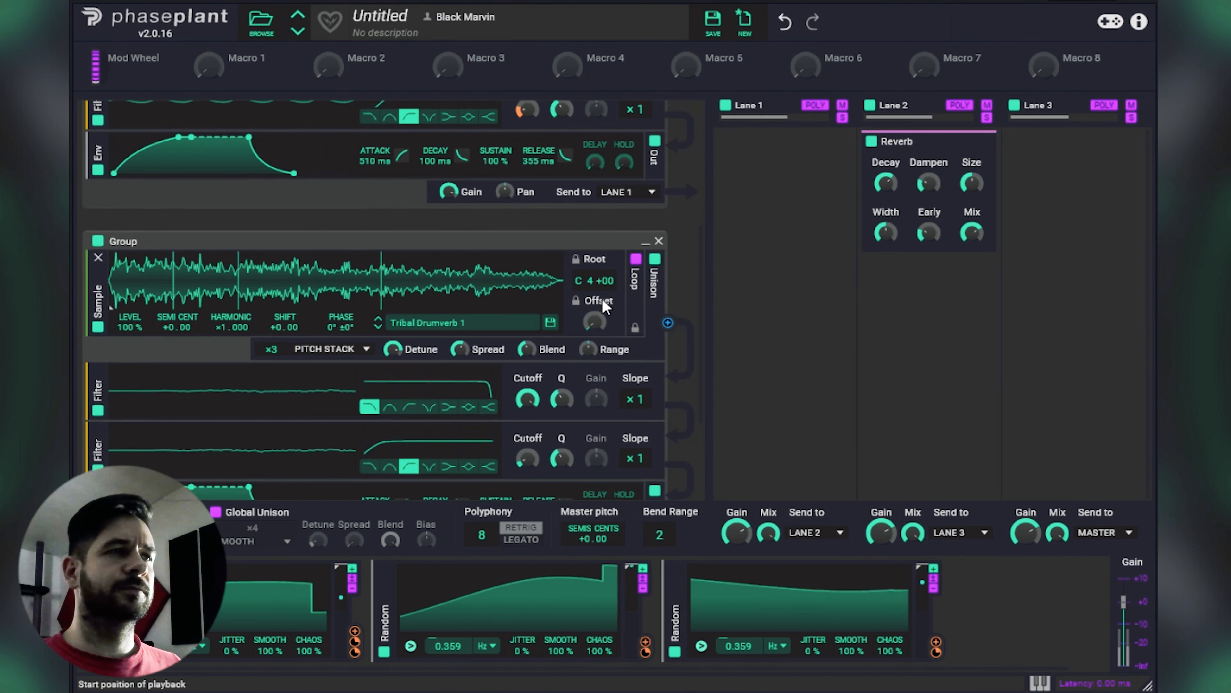
scroll(374, 199, "up", 6)
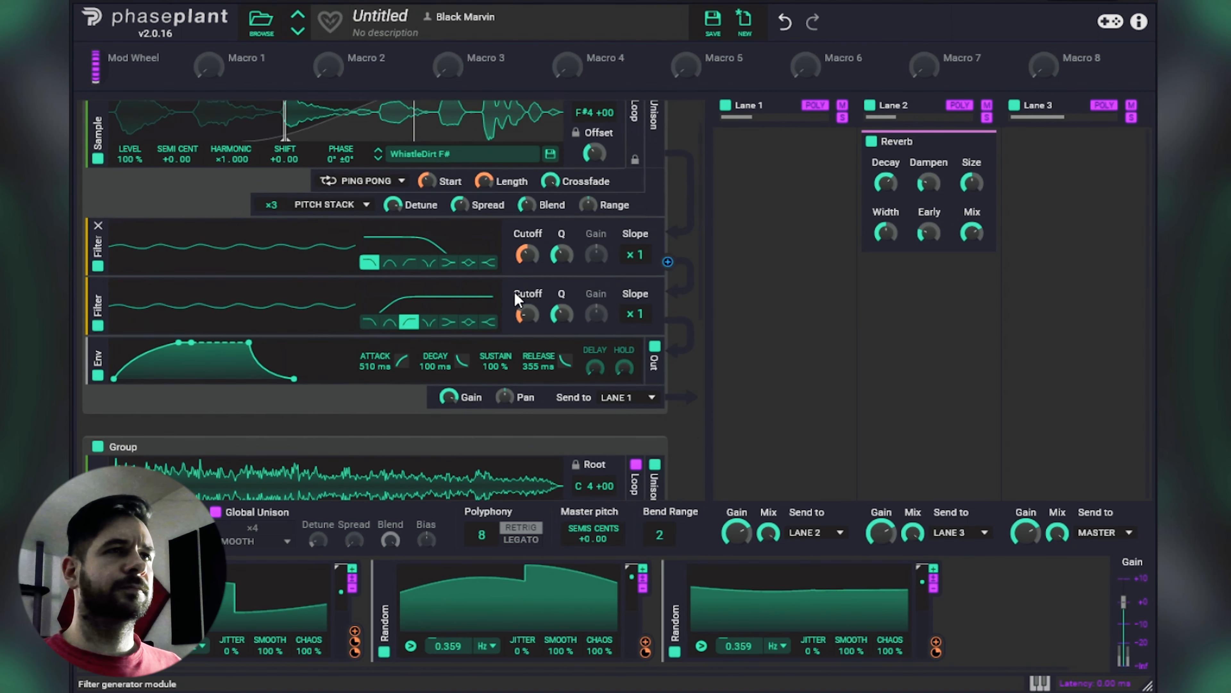
scroll(369, 194, "down", 3)
scroll(556, 338, "down", 2)
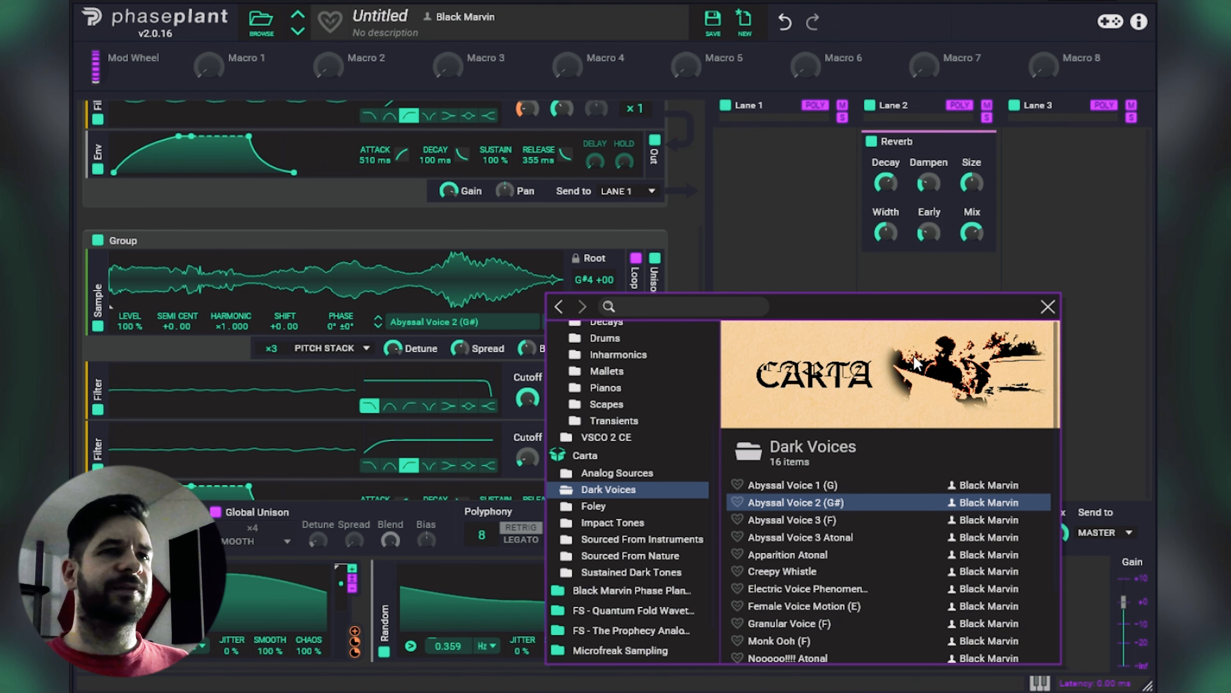
left_click(1048, 308)
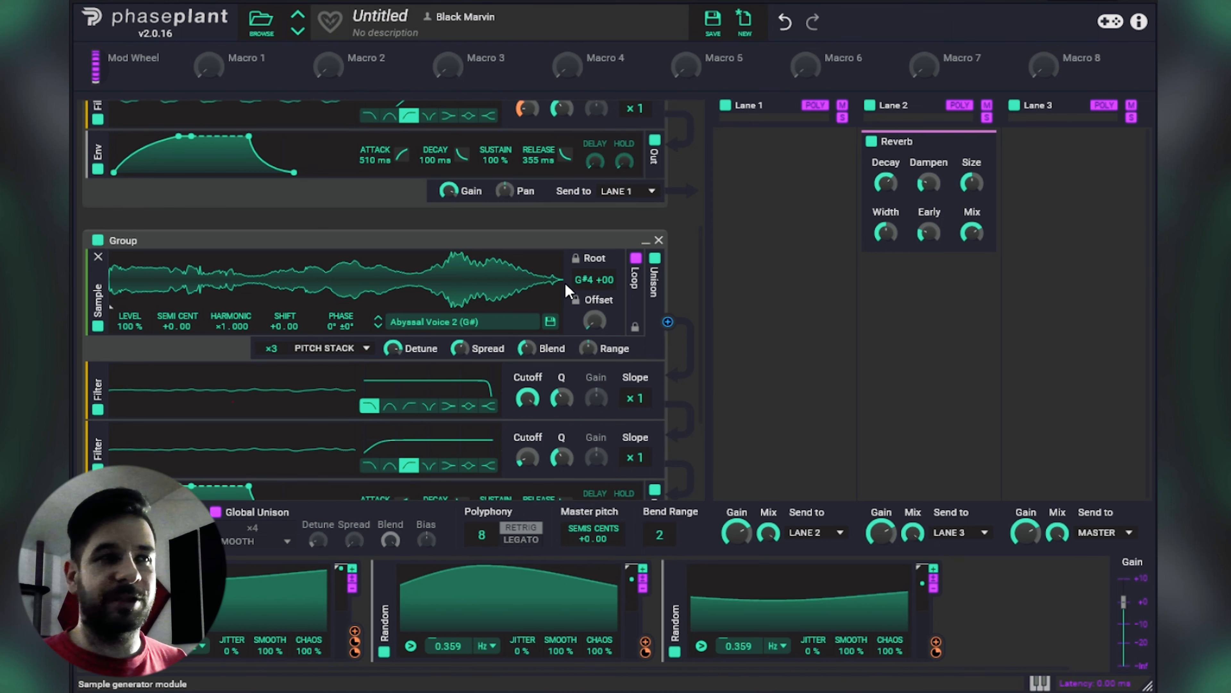
Step: Disable all modules in the original WhistleDirt F# group
scroll(298, 271, "up", 5)
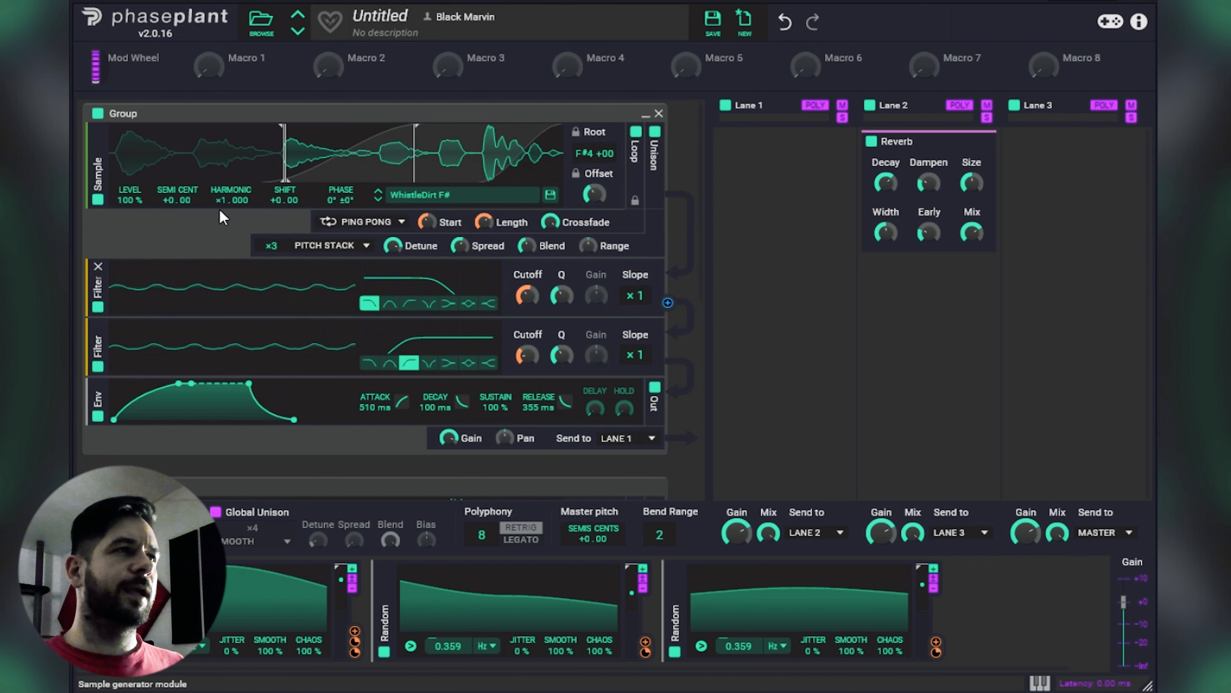
left_click(99, 115)
scroll(388, 219, "down", 6)
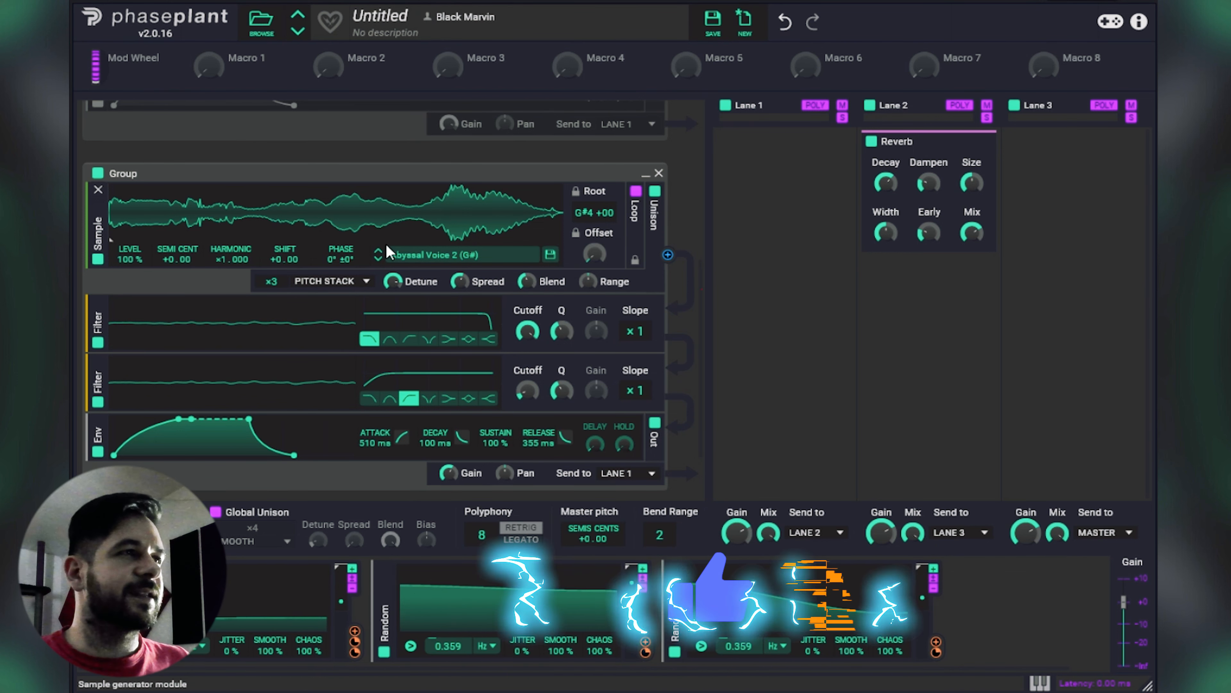
Step: Move the Abyssal Voice 2 start offset to about 30% of the waveform and enable infinite looping
left_click_drag(113, 233, 196, 253)
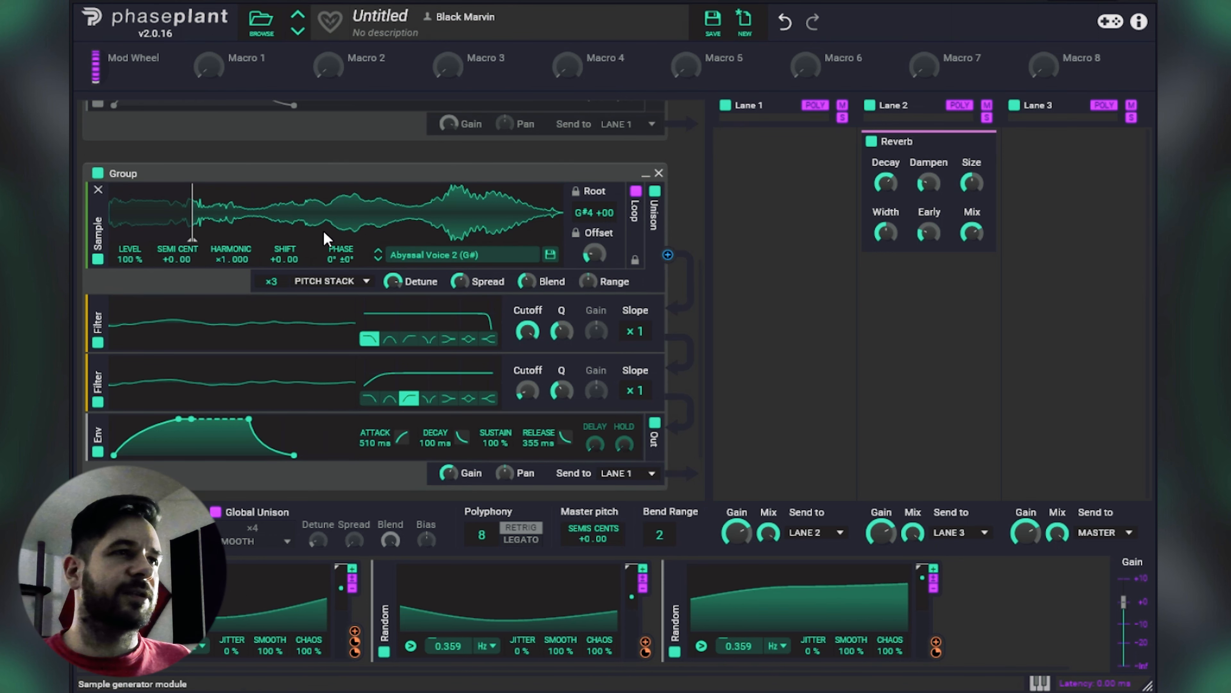
left_click(635, 192)
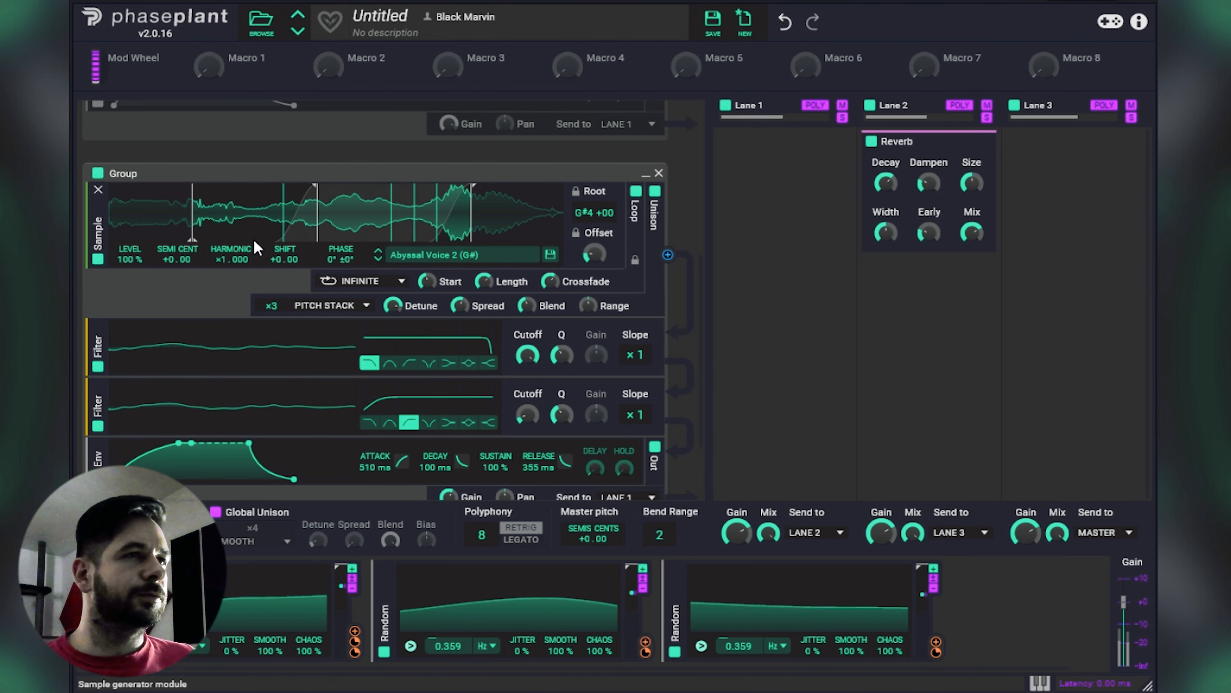
left_click_drag(192, 221, 243, 221)
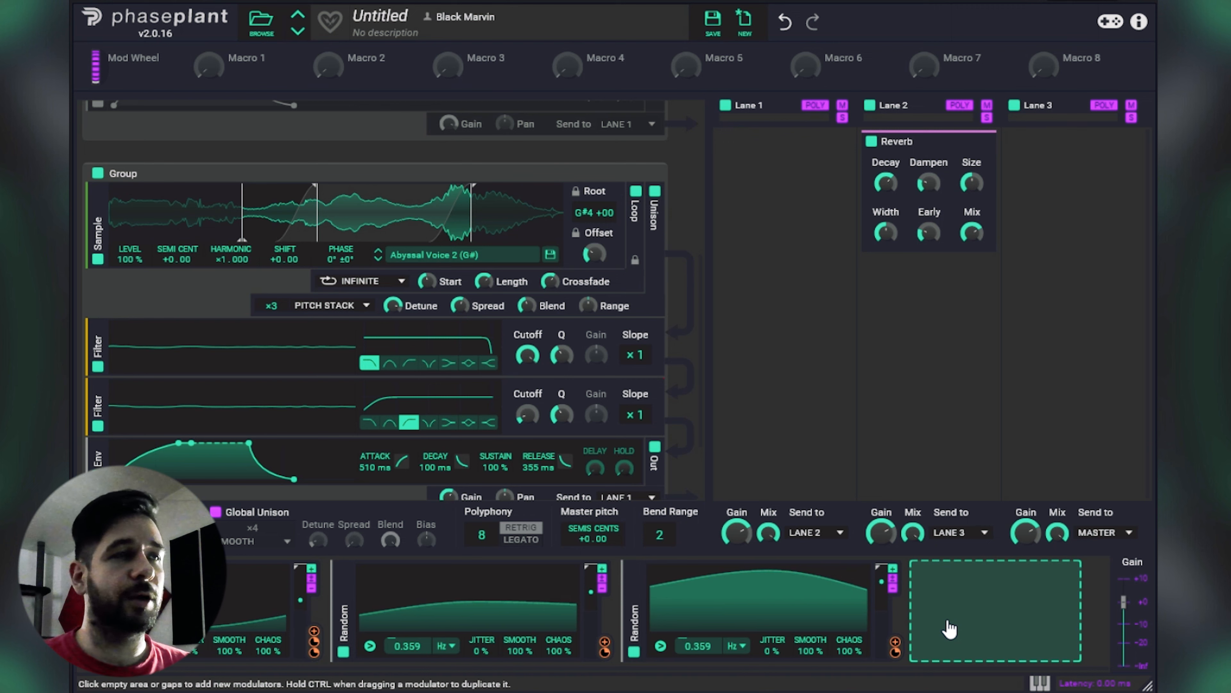
Step: Add a Random modulator with 44% jitter and assign it to the Abyssal Voice 2 loop Start
left_click(949, 629)
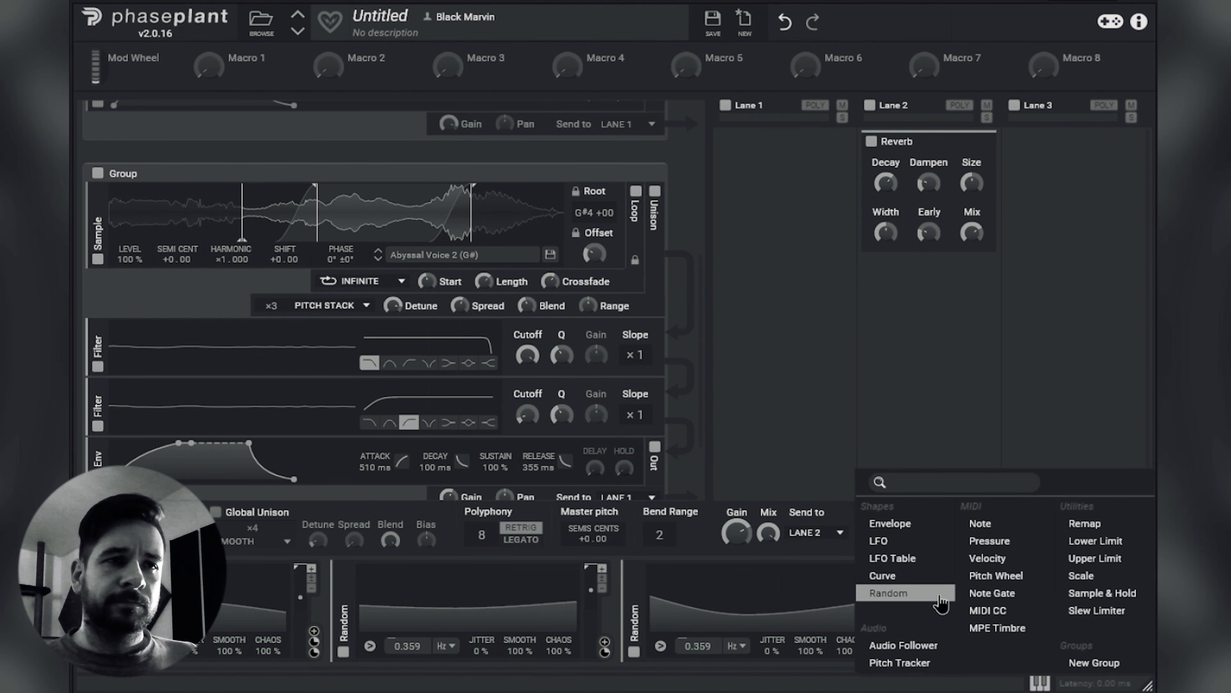
left_click(887, 588)
left_click_drag(972, 651, 971, 604)
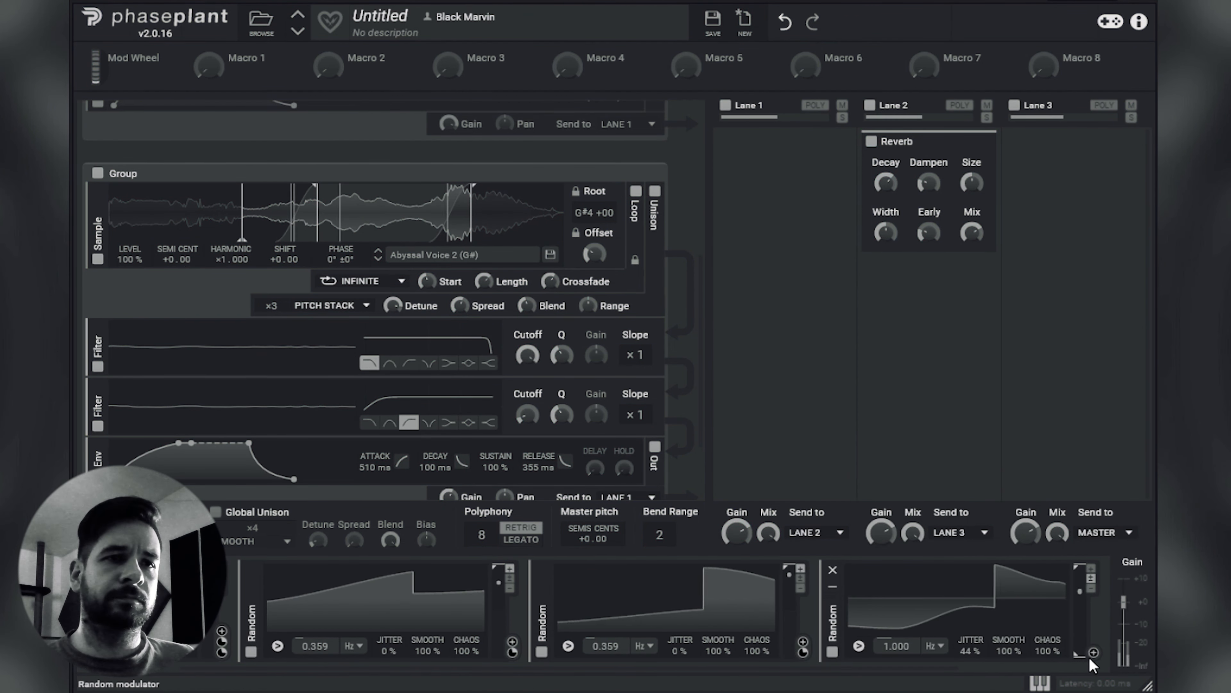
left_click(1093, 653)
left_click(439, 295)
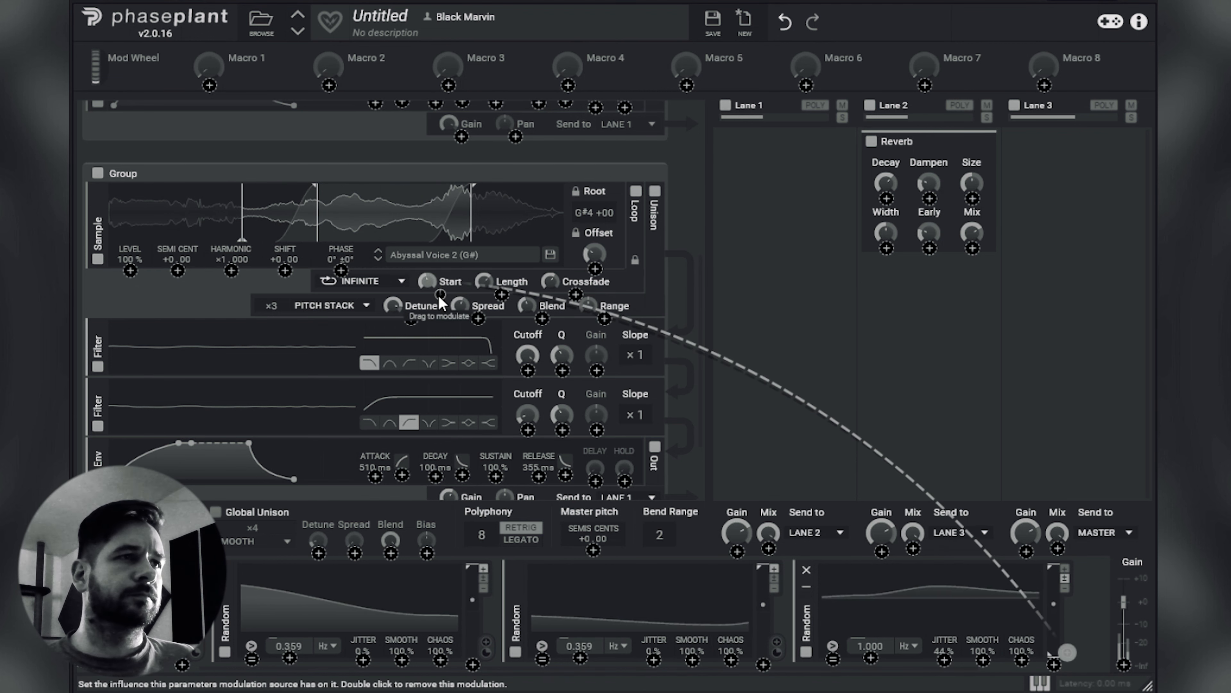
left_click(1089, 608)
Step: Duplicate the new Random modulator, set its rate to 3.495 Hz and assign it to the loop Length
scroll(1089, 608, "down", 4)
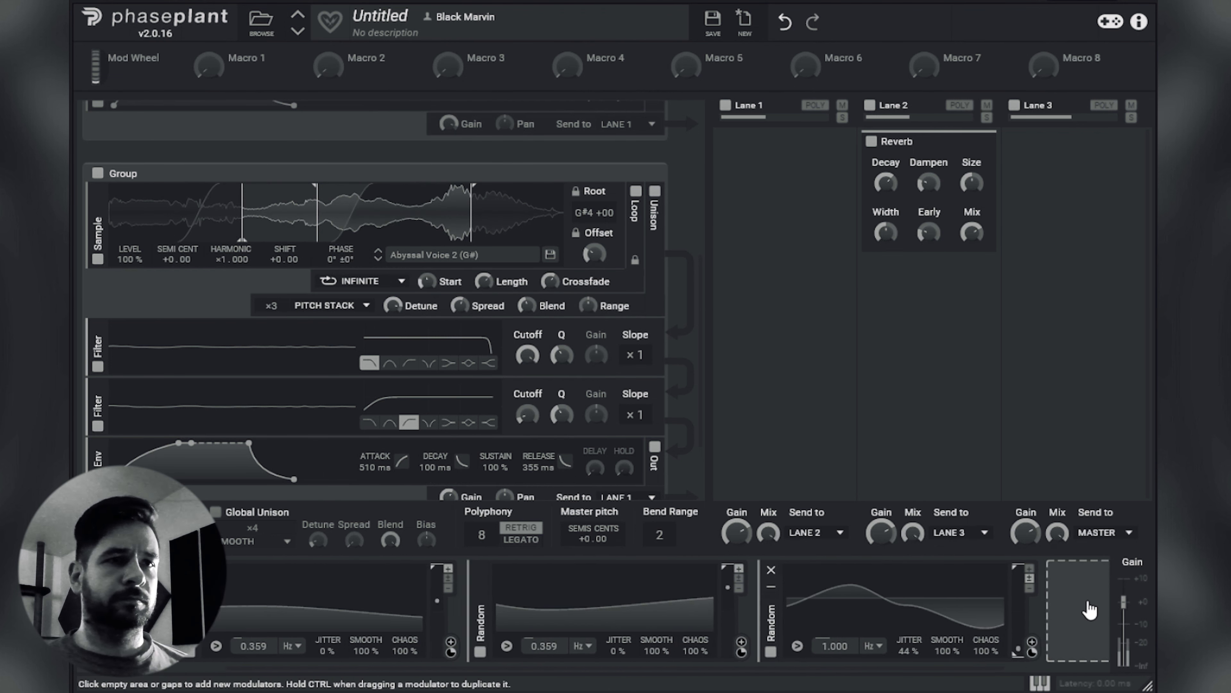
left_click_drag(636, 627, 824, 621)
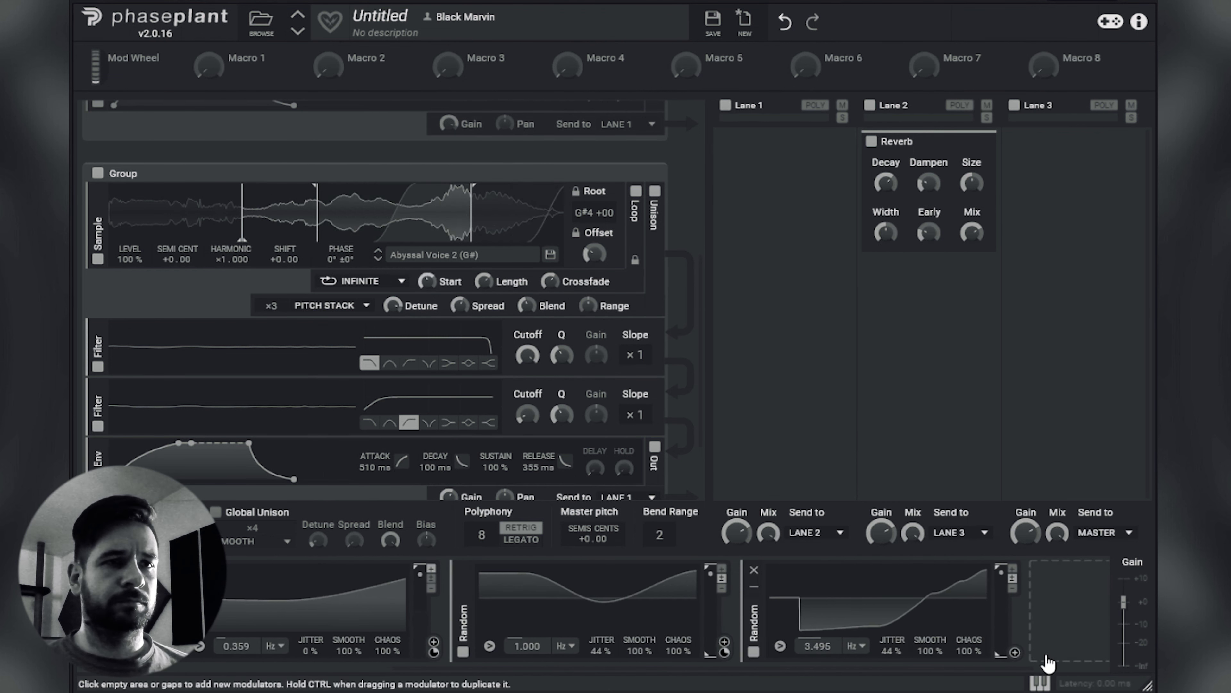
left_click(1015, 652)
left_click_drag(507, 297, 562, 265)
left_click(680, 300)
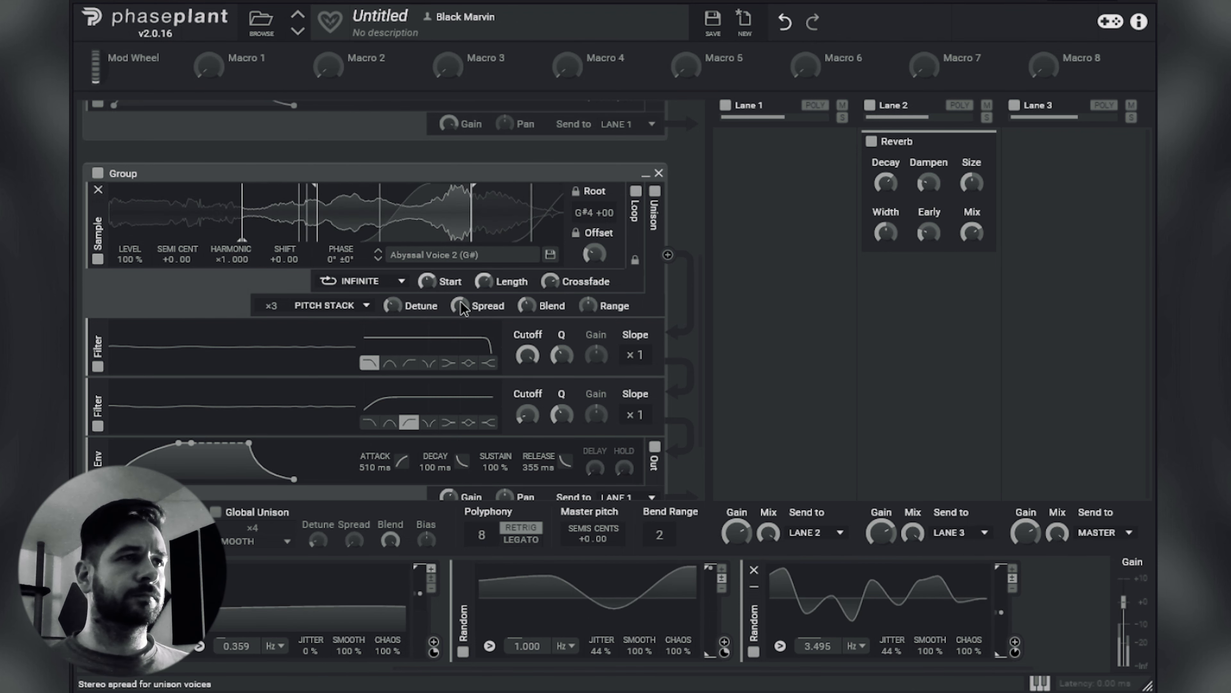
Step: Reduce the Abyssal Voice 2 unison to ×2 voices, with less Detune and more Spread
left_click_drag(461, 306, 462, 292)
left_click_drag(272, 306, 272, 313)
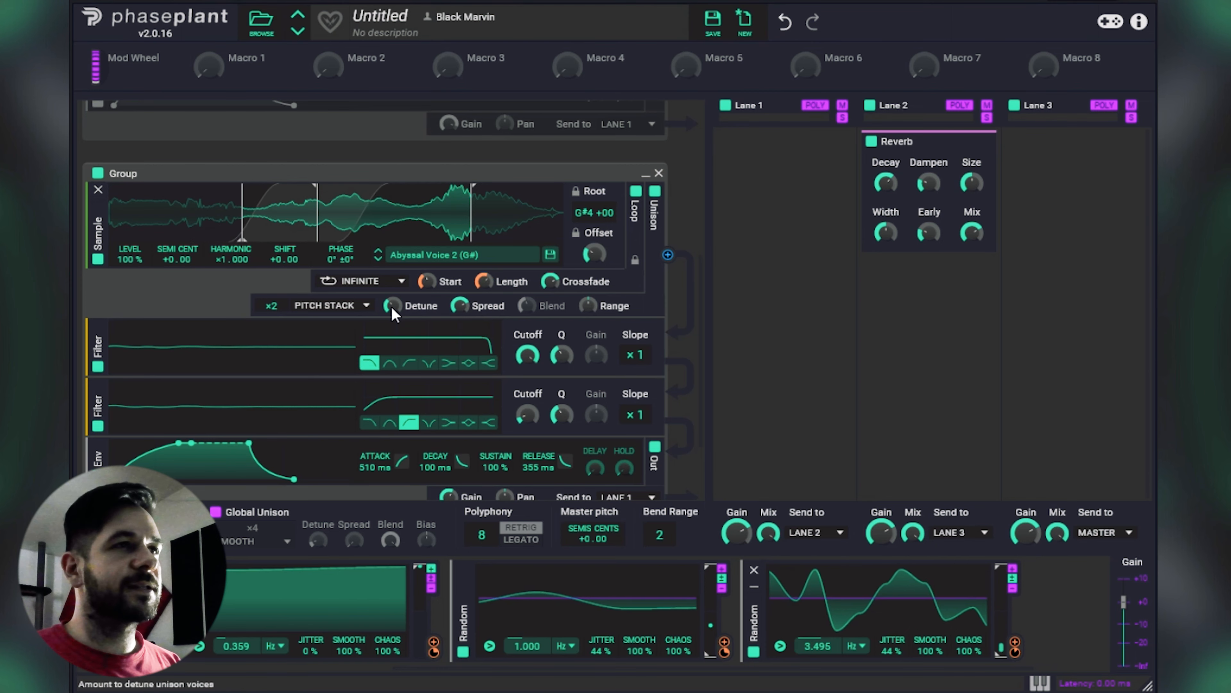
scroll(485, 213, "down", 1)
scroll(528, 231, "up", 1)
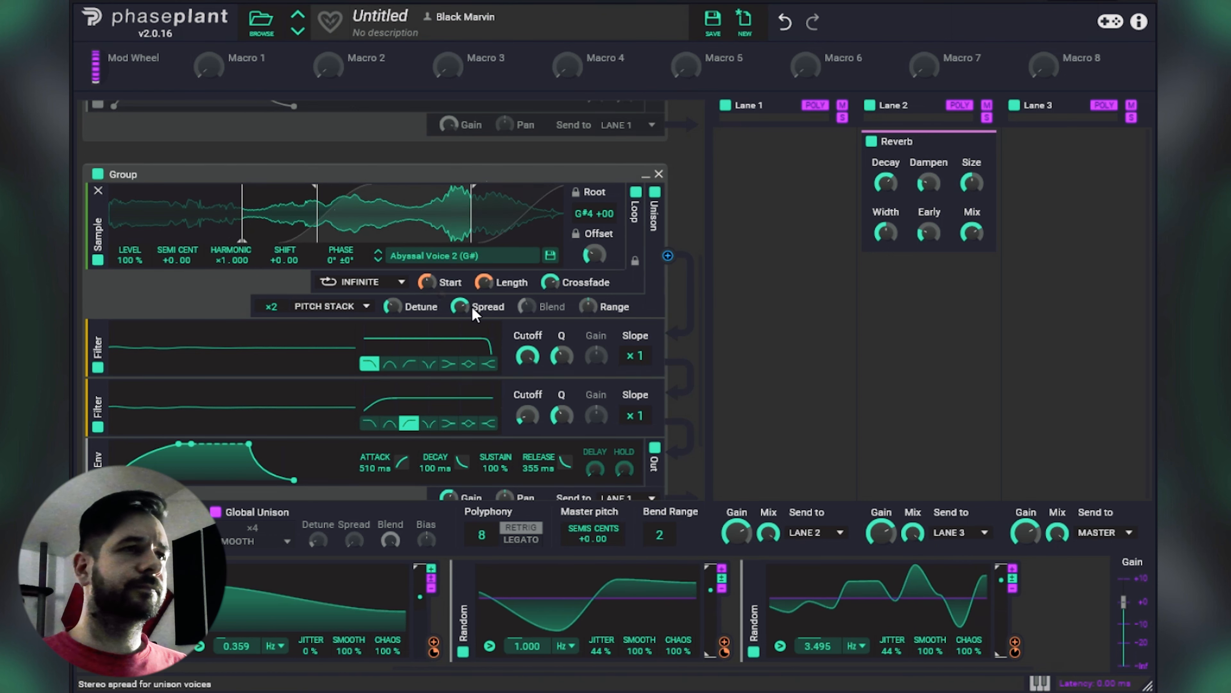
scroll(475, 313, "down", 3)
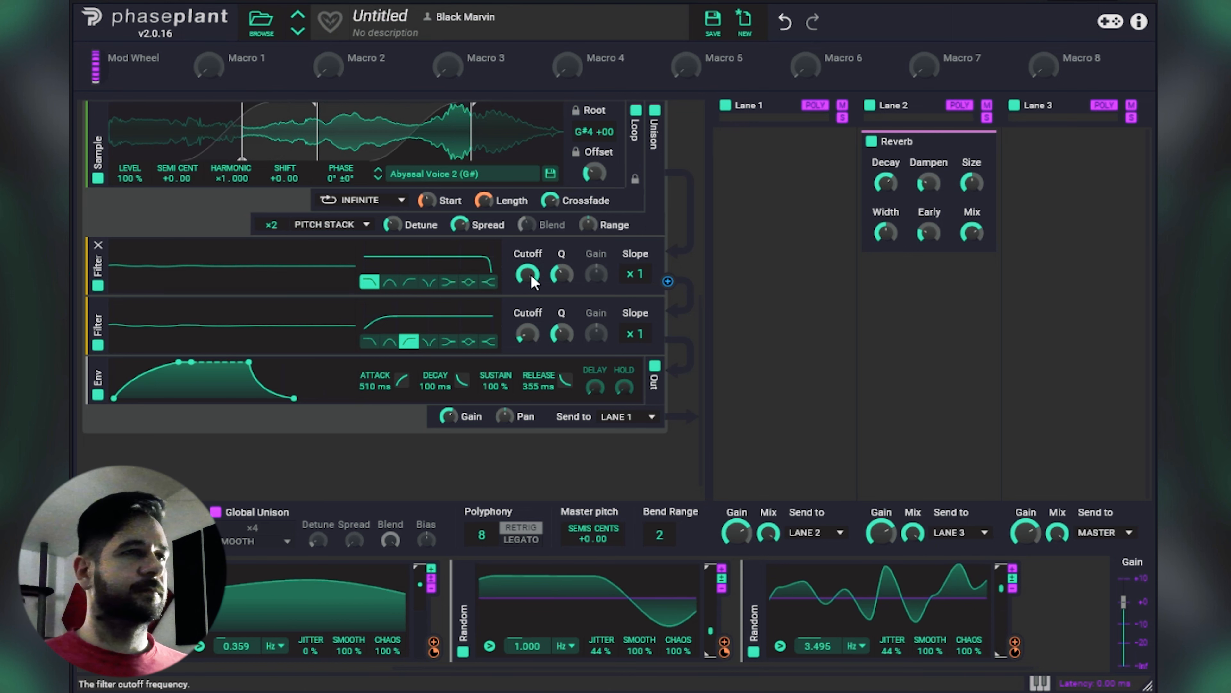
Step: Set the Abyssal Voice 2 high-pass cutoff to about 113 Hz and lower its low-pass cutoff to darken the layer
mouse_move(527, 334)
left_mouse_down()
mouse_move(527, 313)
mouse_move(527, 330)
left_mouse_up()
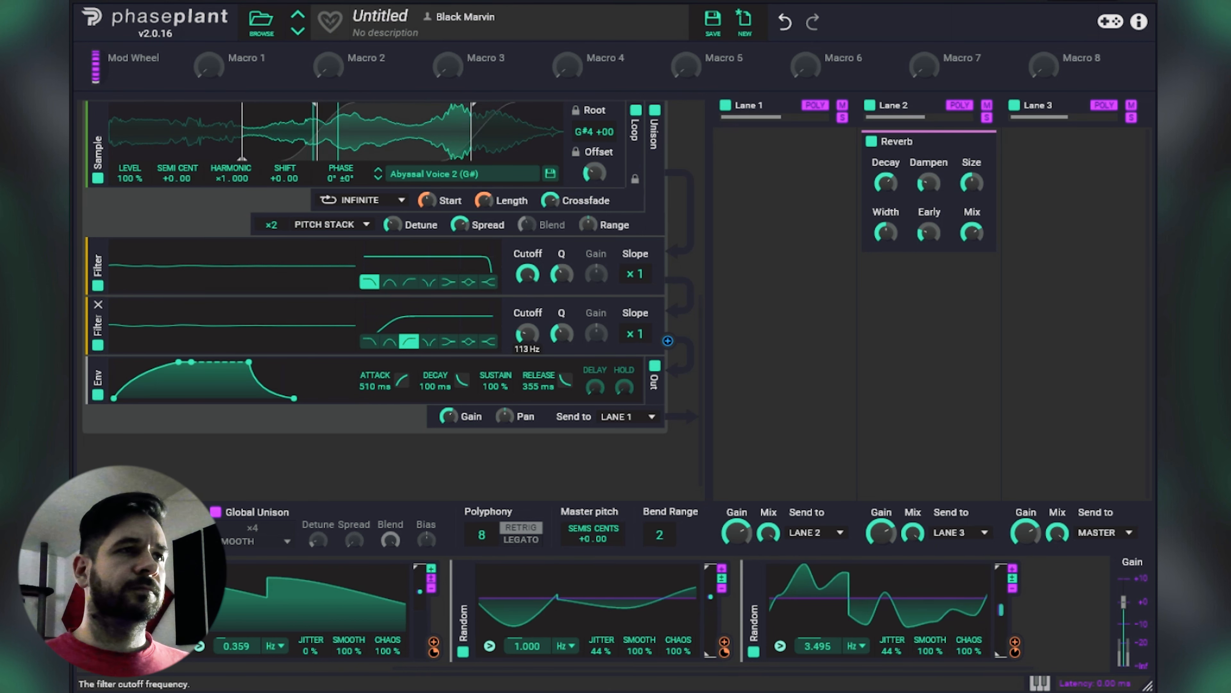
left_click_drag(530, 274, 531, 313)
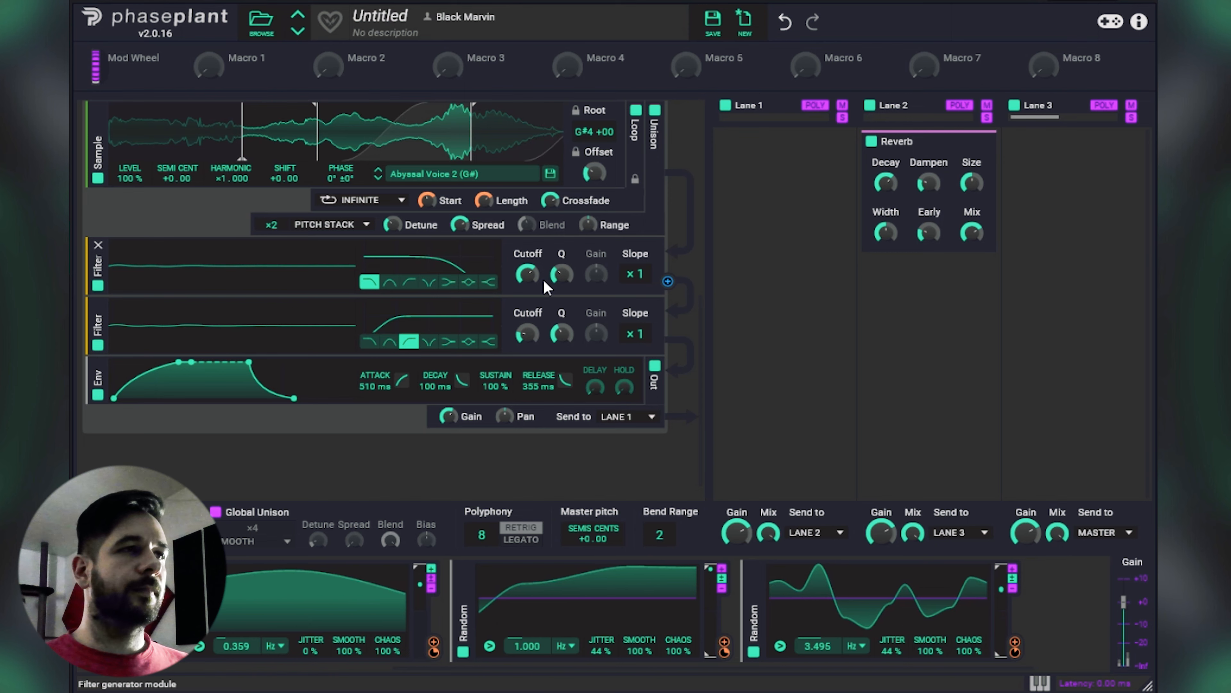
scroll(544, 279, "up", 3)
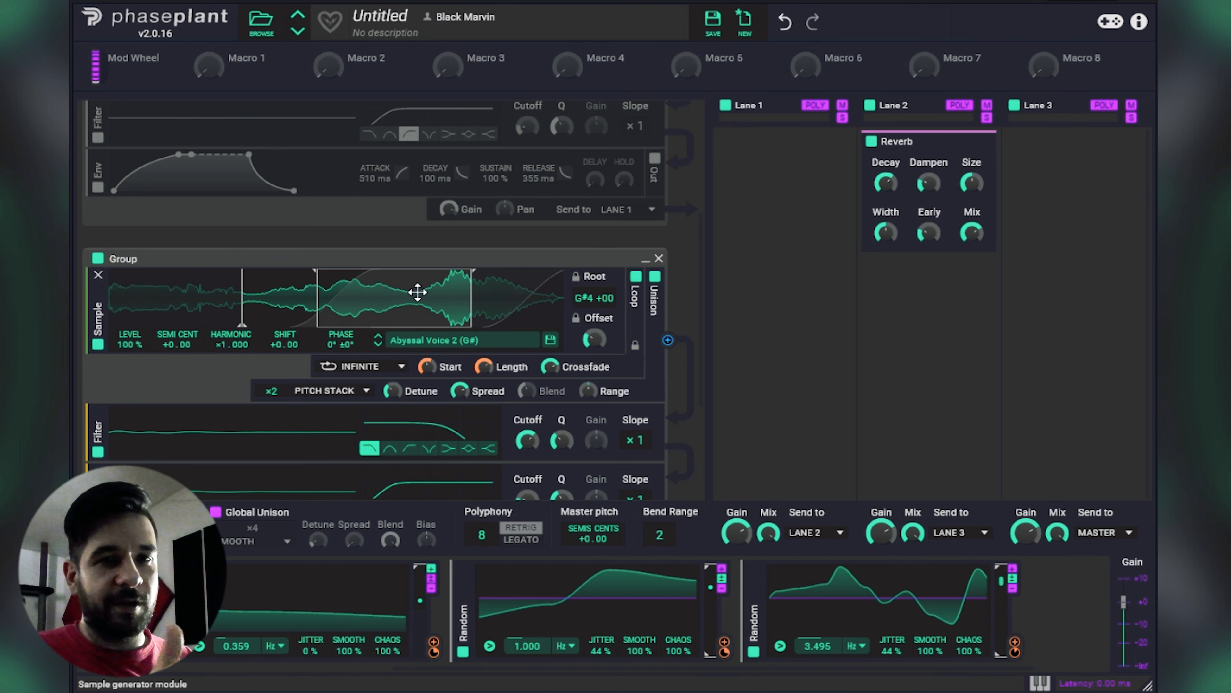
scroll(418, 291, "down", 4)
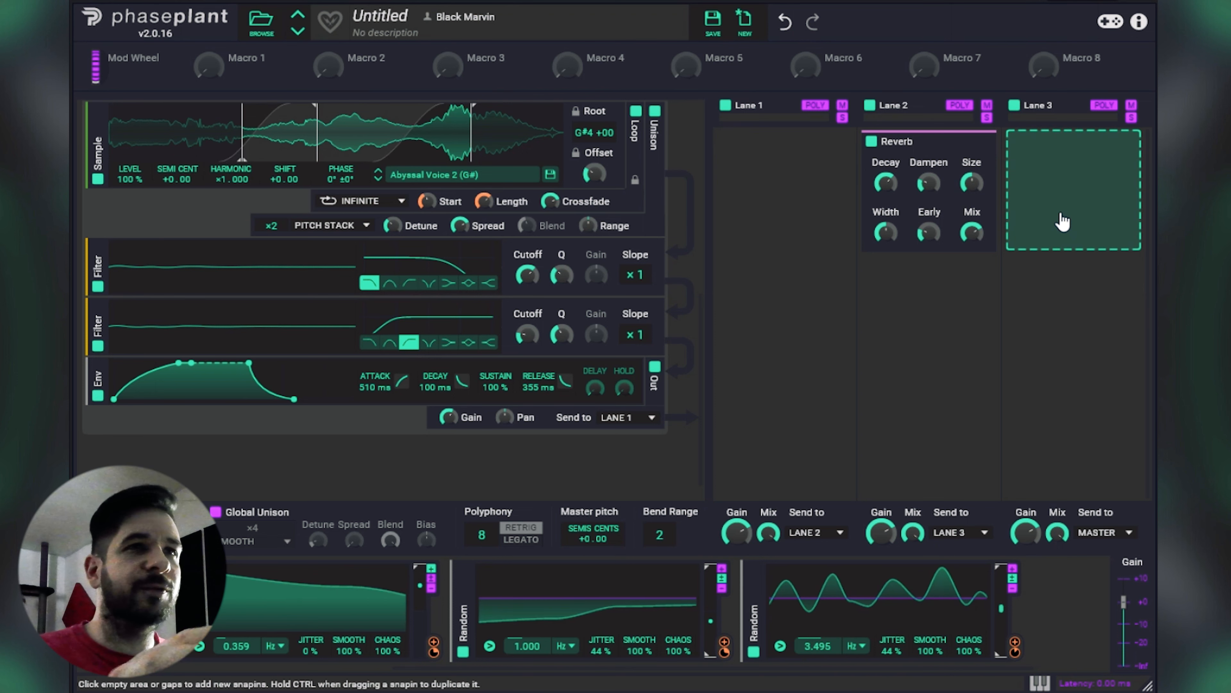
left_click(1064, 203)
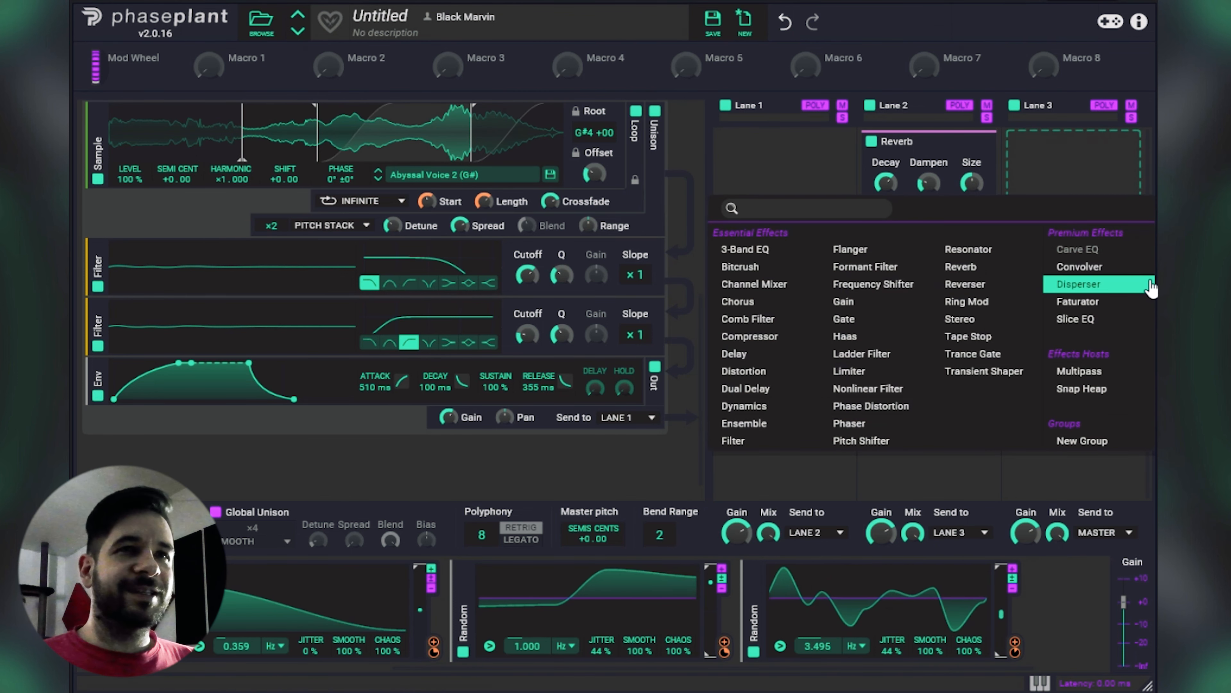
left_click(1135, 323)
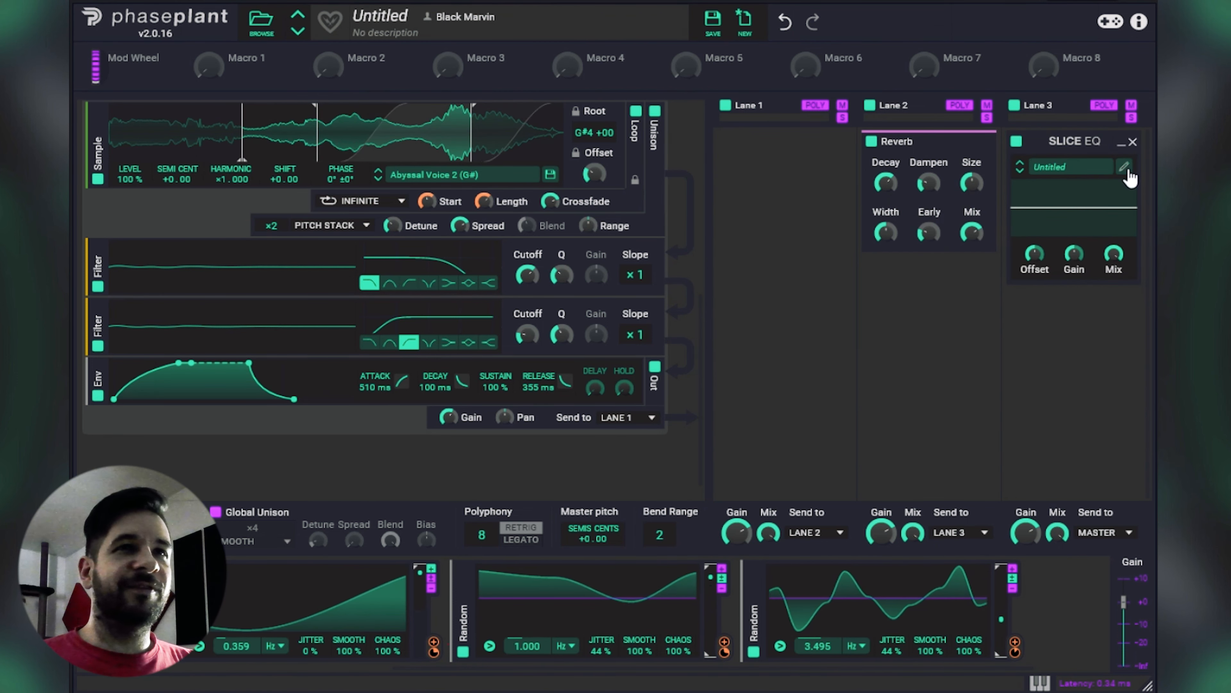
left_click(1131, 142)
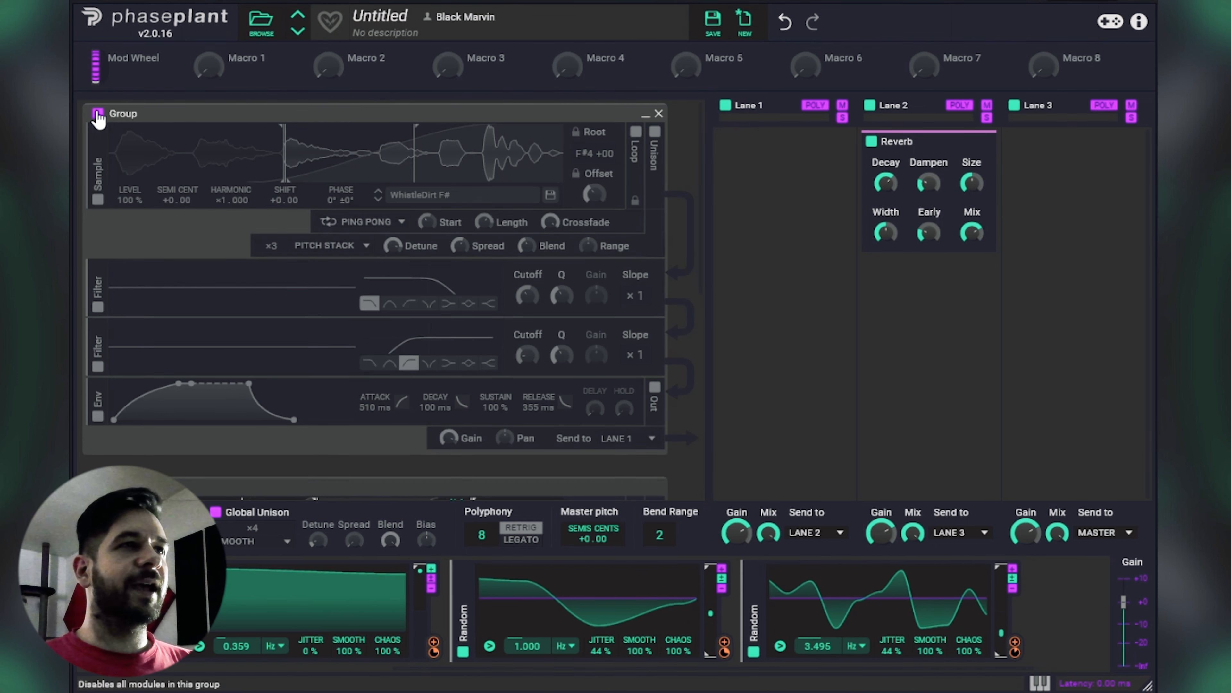
Step: Re-enable the WhistleDirt F# group
left_click(97, 115)
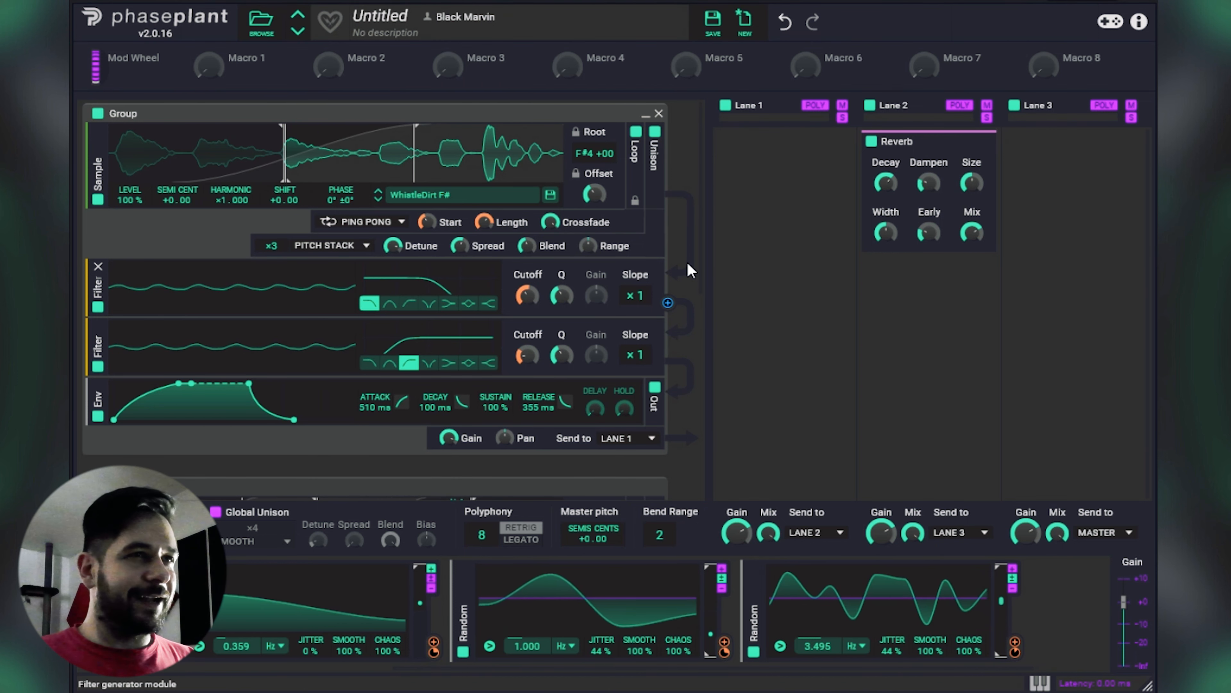
scroll(688, 262, "down", 5)
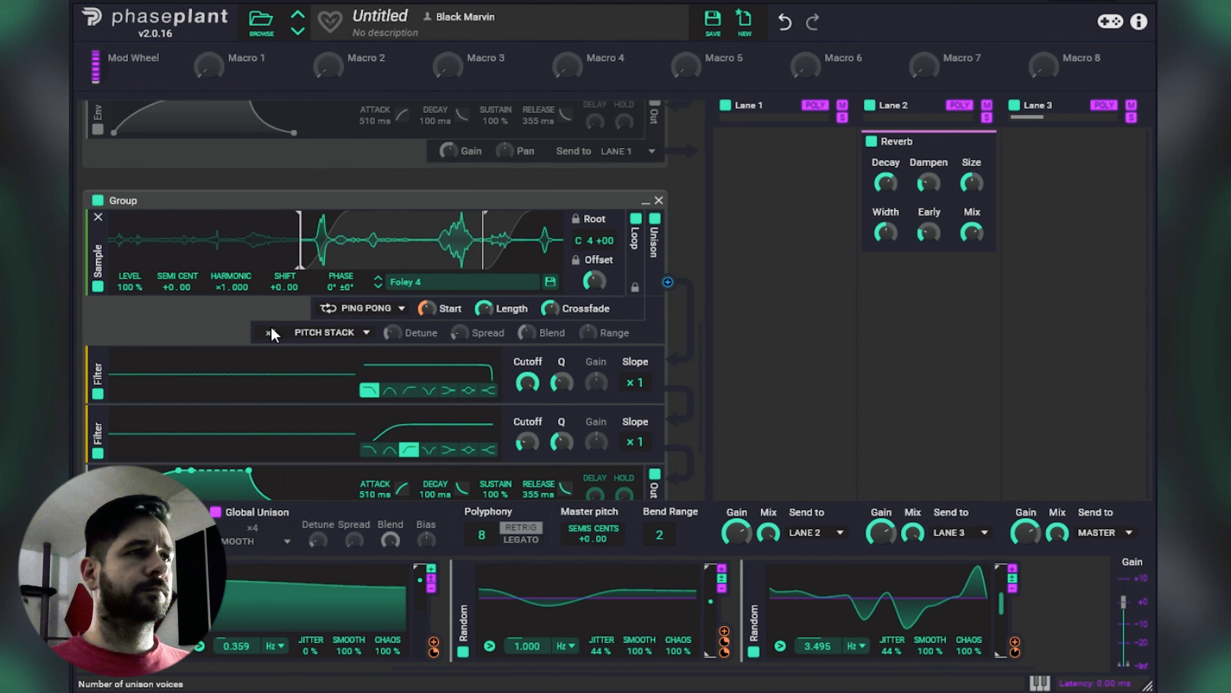
Step: Set the Foley 4 unison to ×2 voices and widen its loop across nearly the whole waveform
left_click_drag(272, 333, 272, 324)
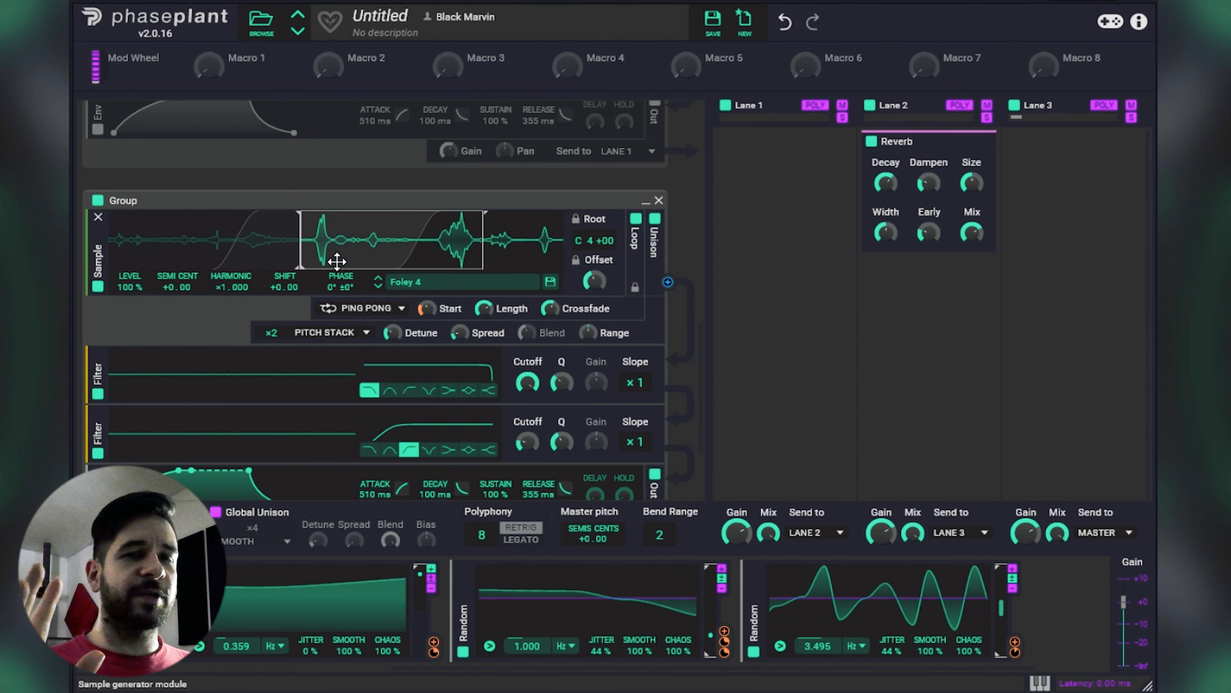
left_click_drag(298, 249, 102, 248)
left_click_drag(484, 242, 552, 242)
left_click(494, 282)
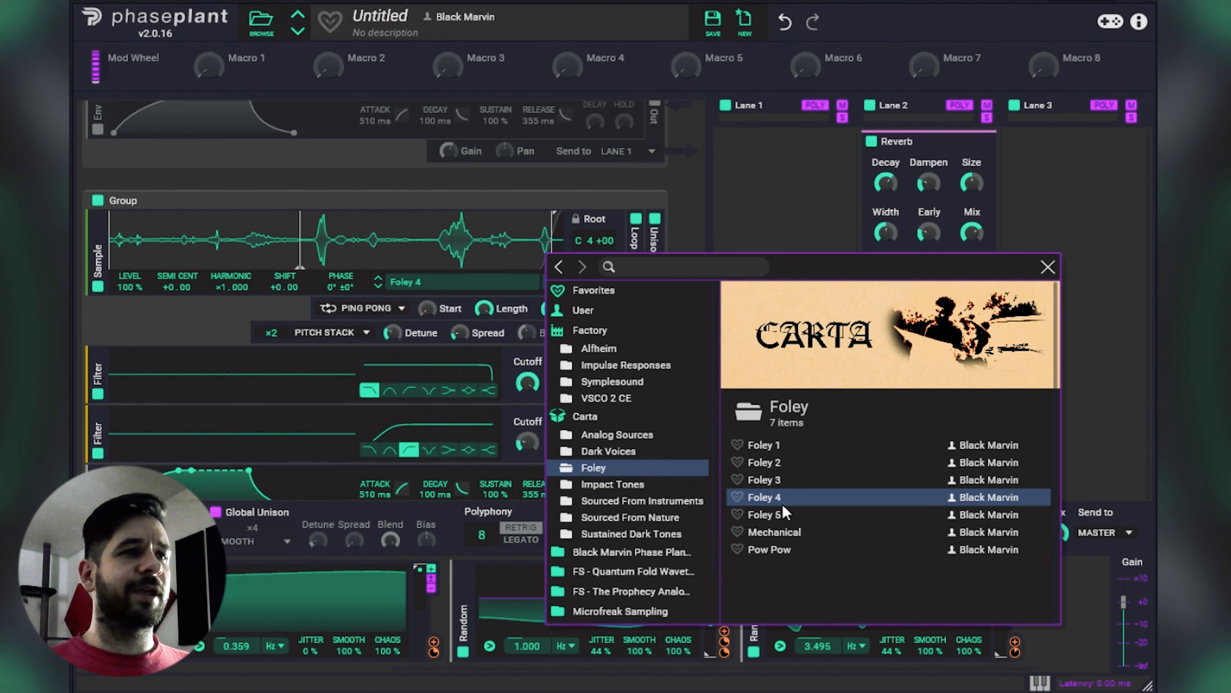
left_click(1047, 267)
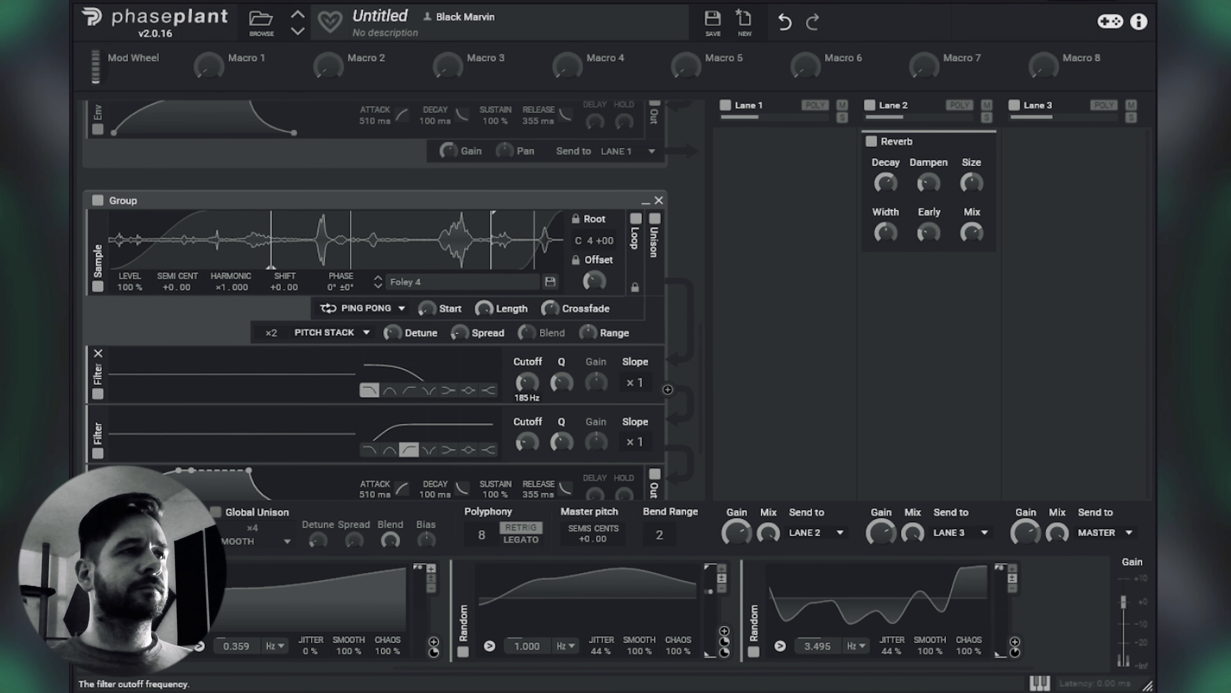
Step: Tune the Foley 4 sample to −12.00 semitones
scroll(611, 358, "up", 2)
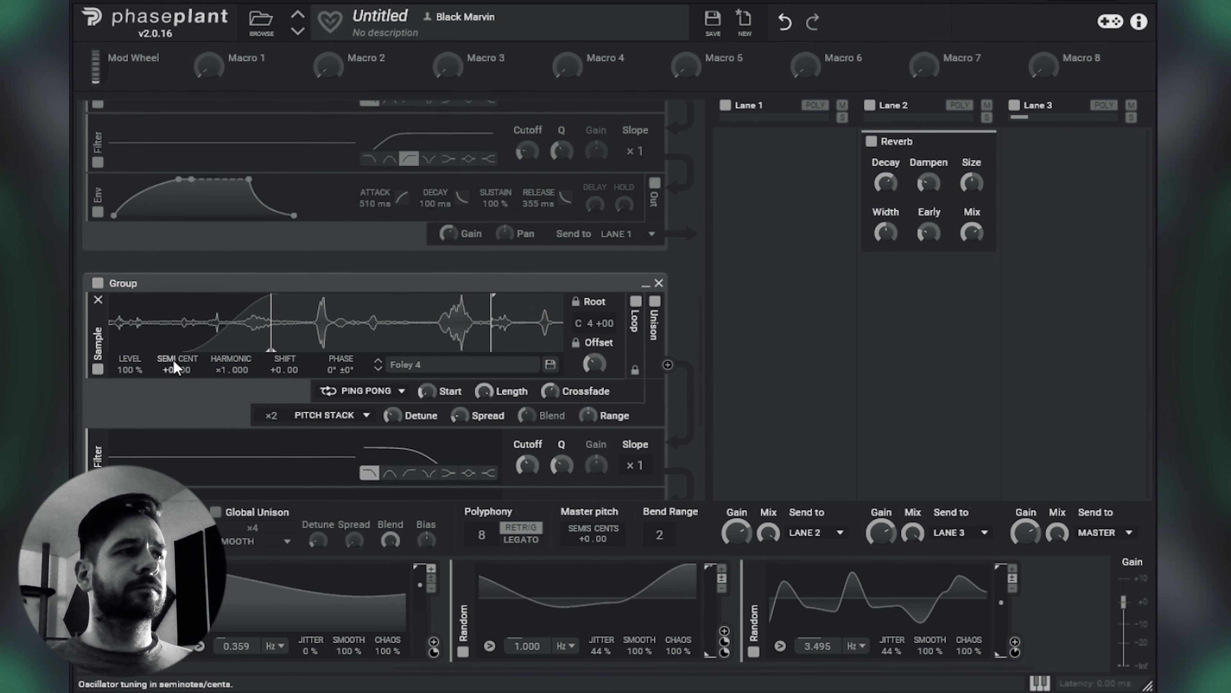
left_click_drag(171, 362, 172, 397)
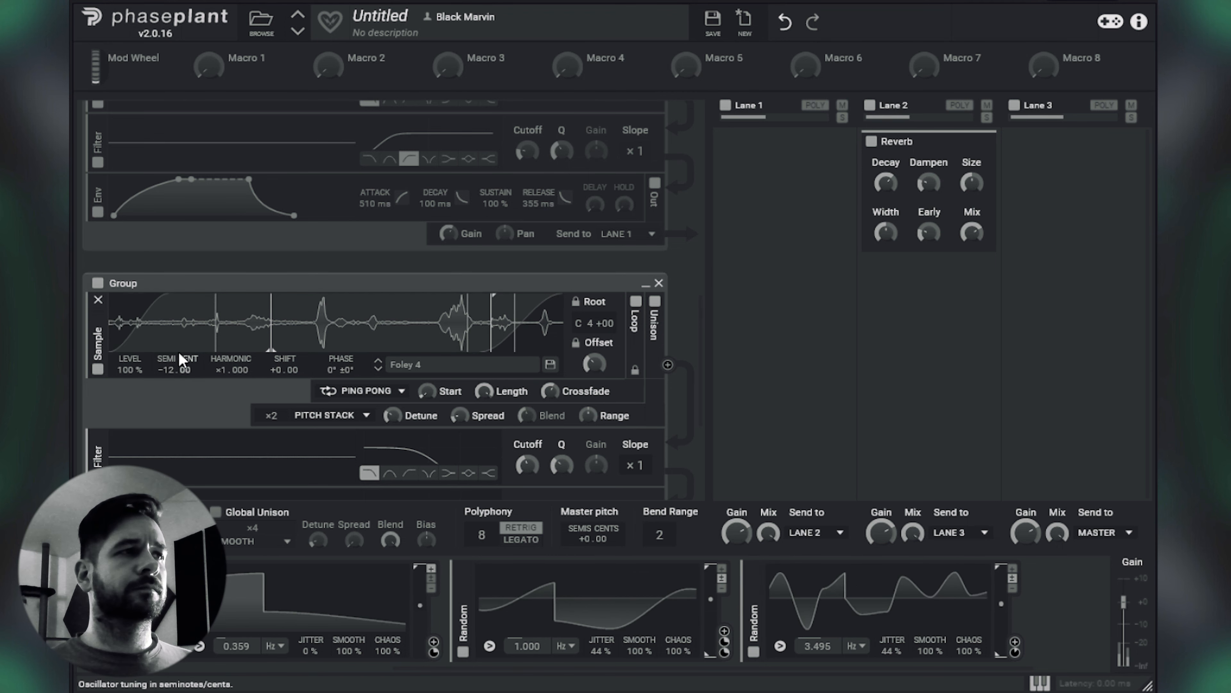
left_click_drag(271, 334, 265, 333)
Step: Reduce the Foley 4 unison to ×1 voice and lower its low-pass filter cutoff
scroll(703, 344, "down", 2)
left_click_drag(271, 333, 271, 341)
mouse_move(528, 383)
left_mouse_down()
mouse_move(528, 394)
mouse_move(562, 373)
mouse_move(528, 390)
left_mouse_up()
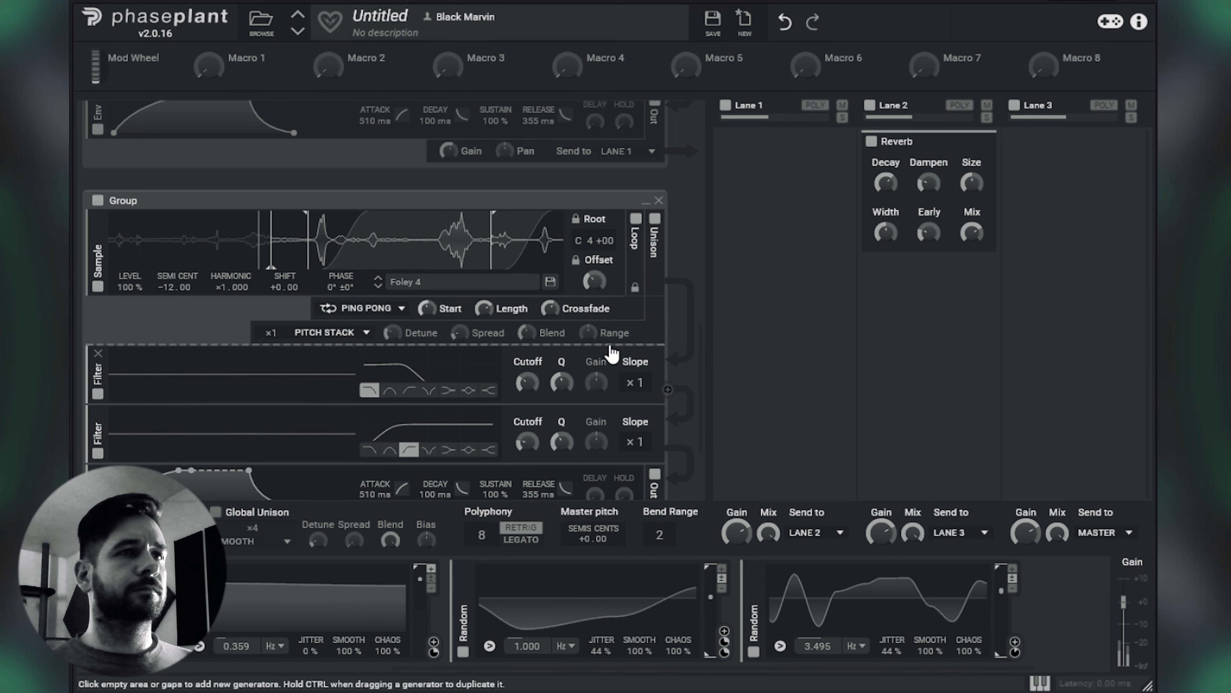
scroll(630, 340, "up", 3)
scroll(635, 342, "down", 2)
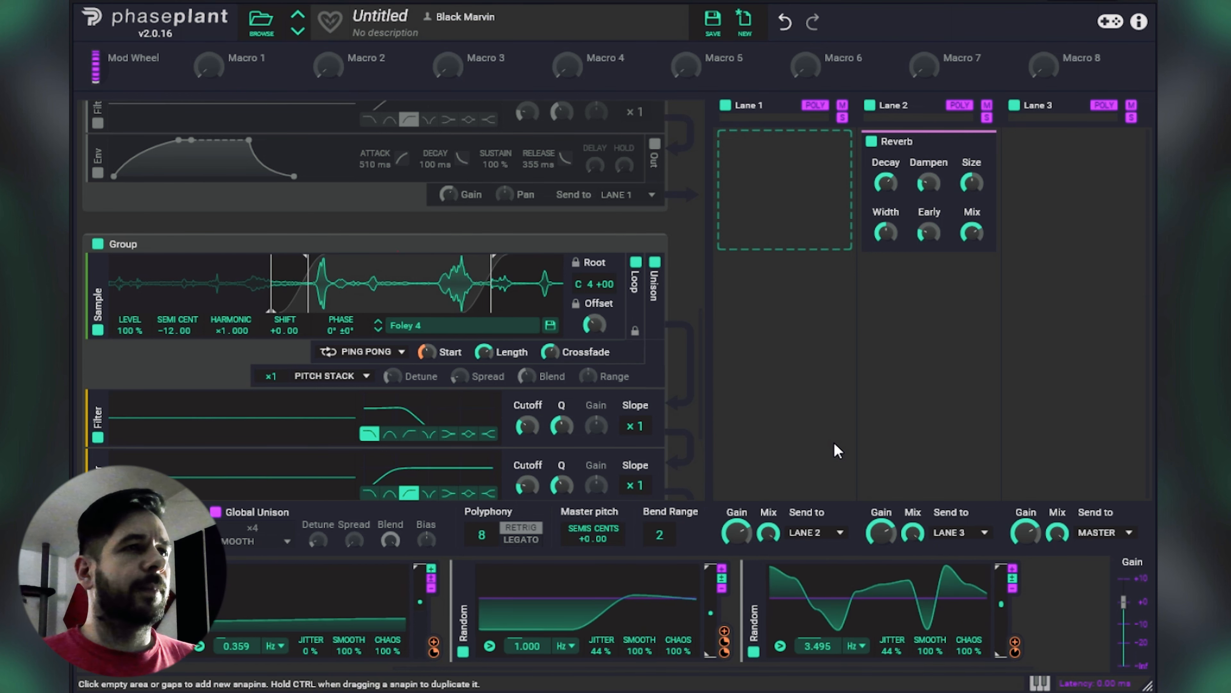
scroll(452, 297, "up", 3)
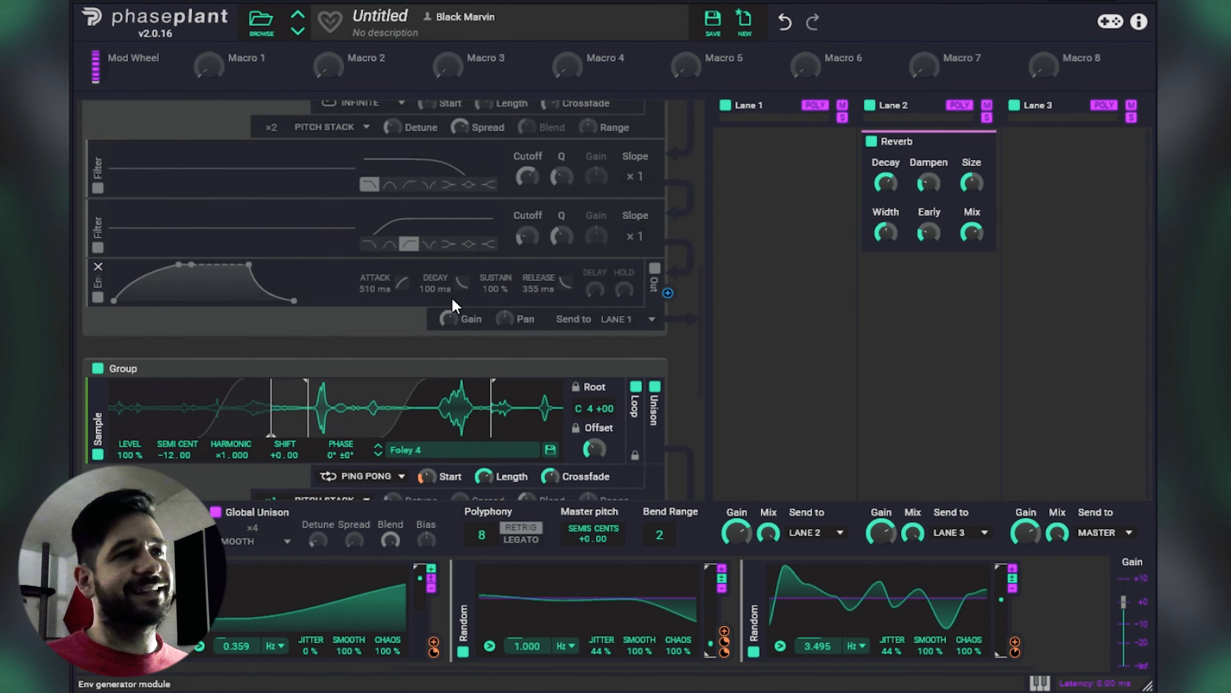
scroll(452, 301, "down", 1)
scroll(452, 298, "down", 2)
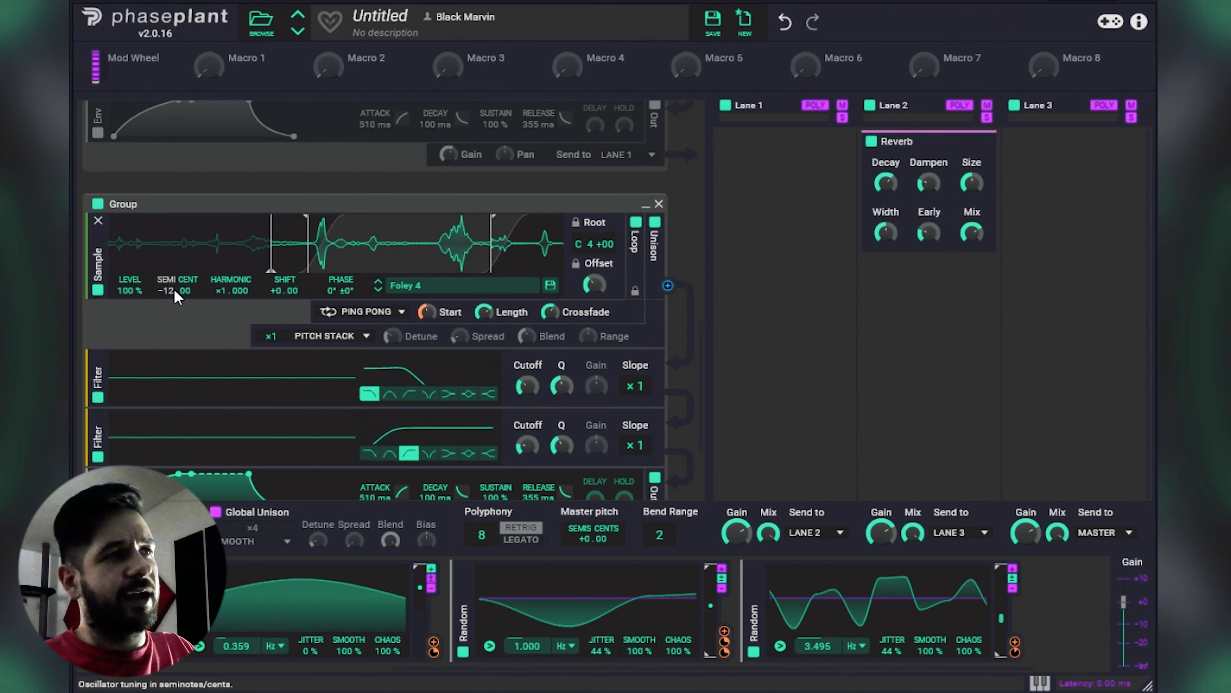
scroll(329, 266, "up", 1)
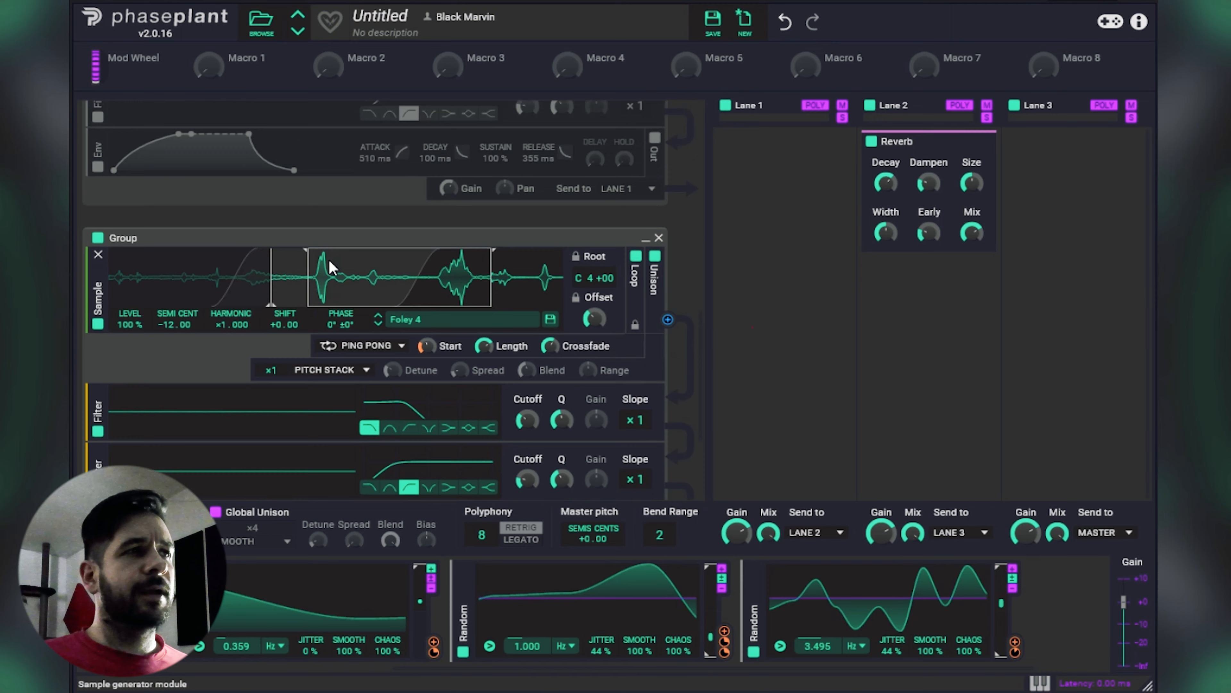
scroll(339, 264, "down", 5)
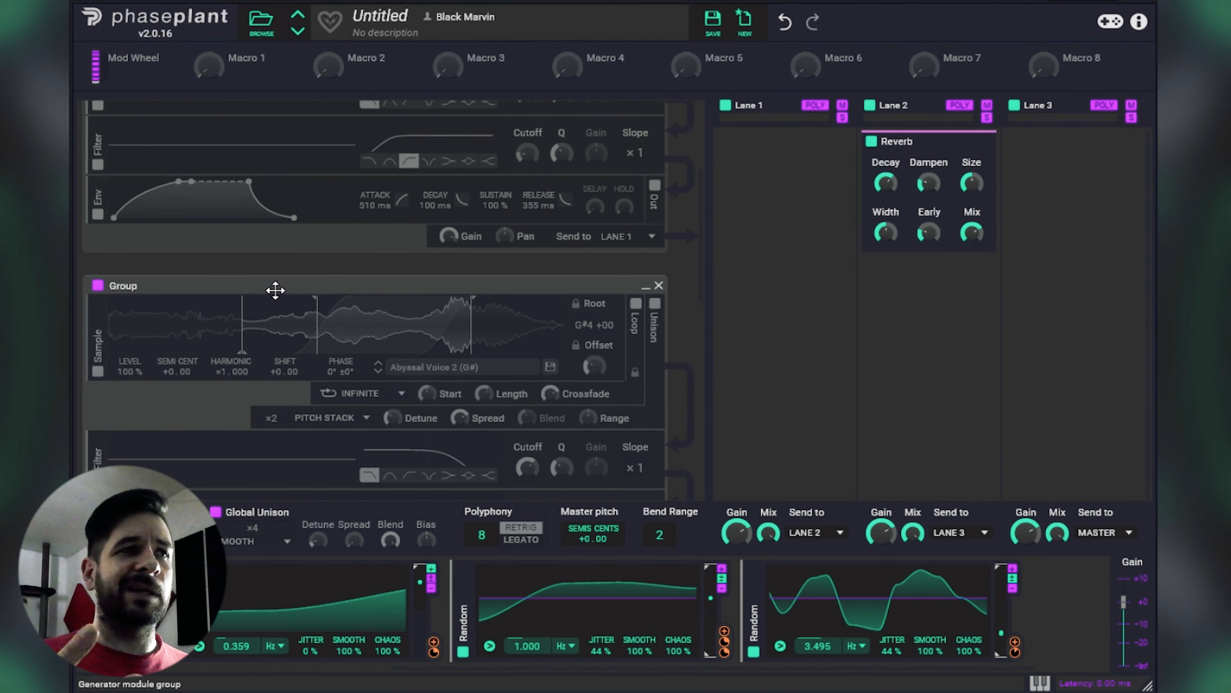
Step: Enable the Abyssal Voice 2 and WhistleDirt F# groups so all layers play together
left_click(101, 287)
scroll(101, 287, "up", 1)
scroll(104, 294, "up", 3)
left_click(98, 114)
left_click(98, 114)
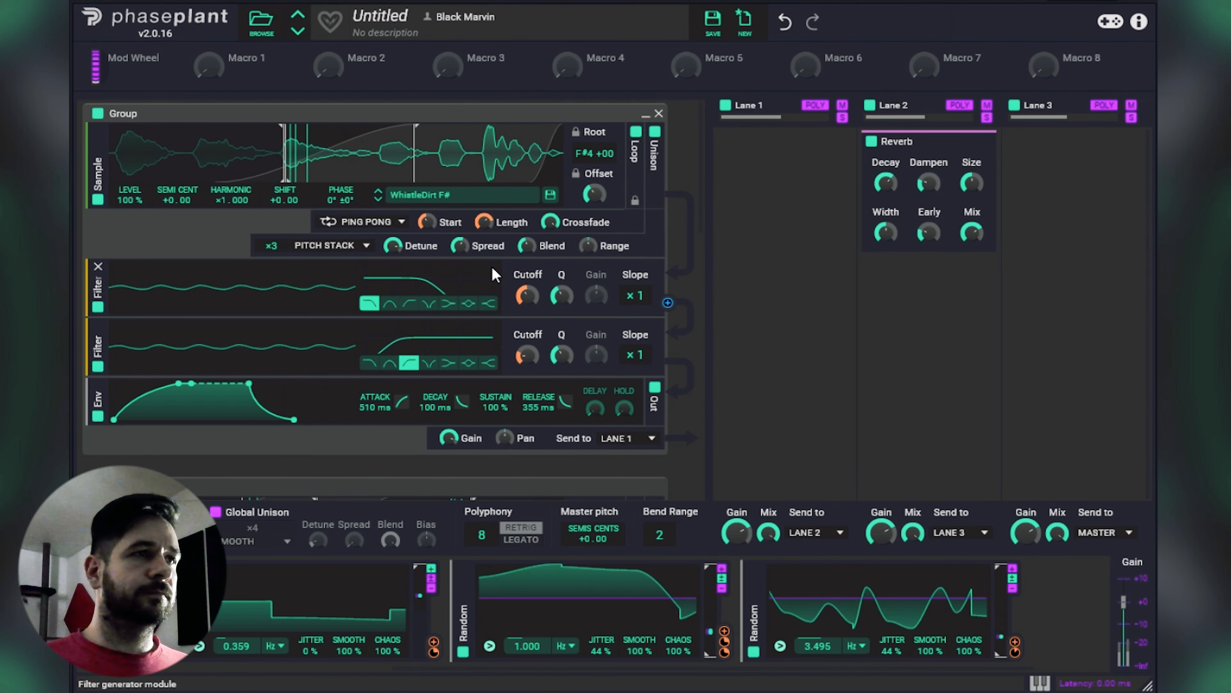
Step: Raise the output gain of the Foley 4 layer to about +0.72 dB
scroll(474, 267, "down", 7)
scroll(559, 442, "down", 8)
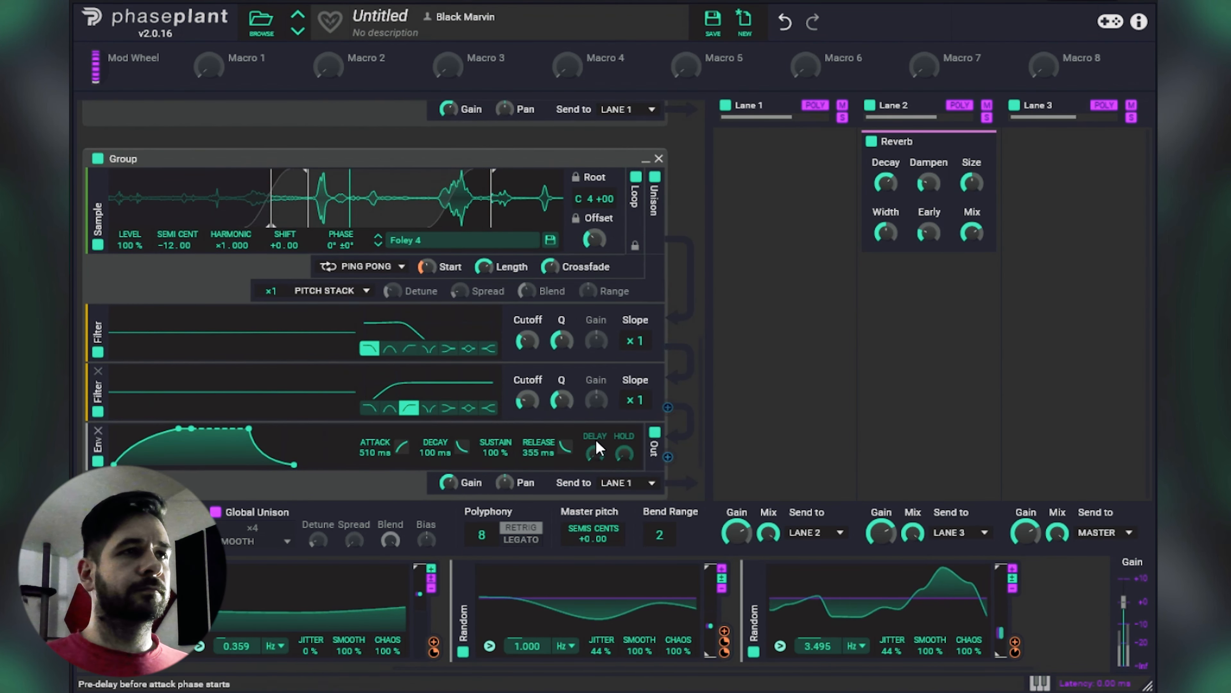
scroll(630, 325, "down", 2)
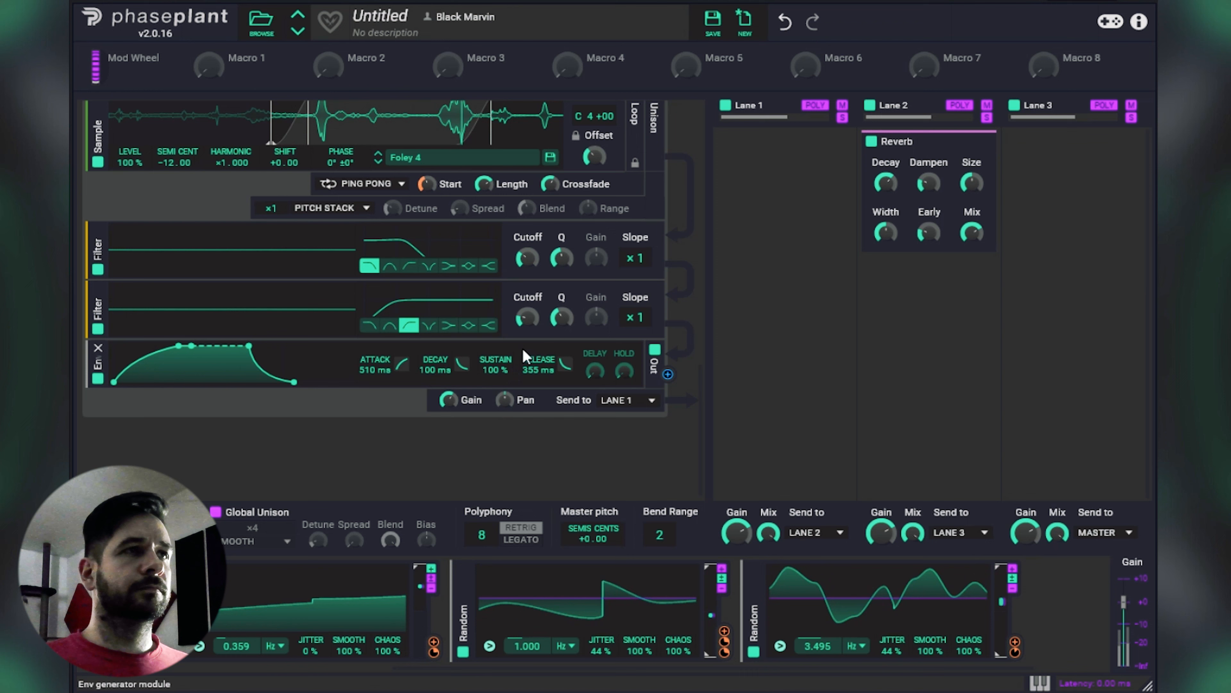
left_click_drag(450, 401, 451, 378)
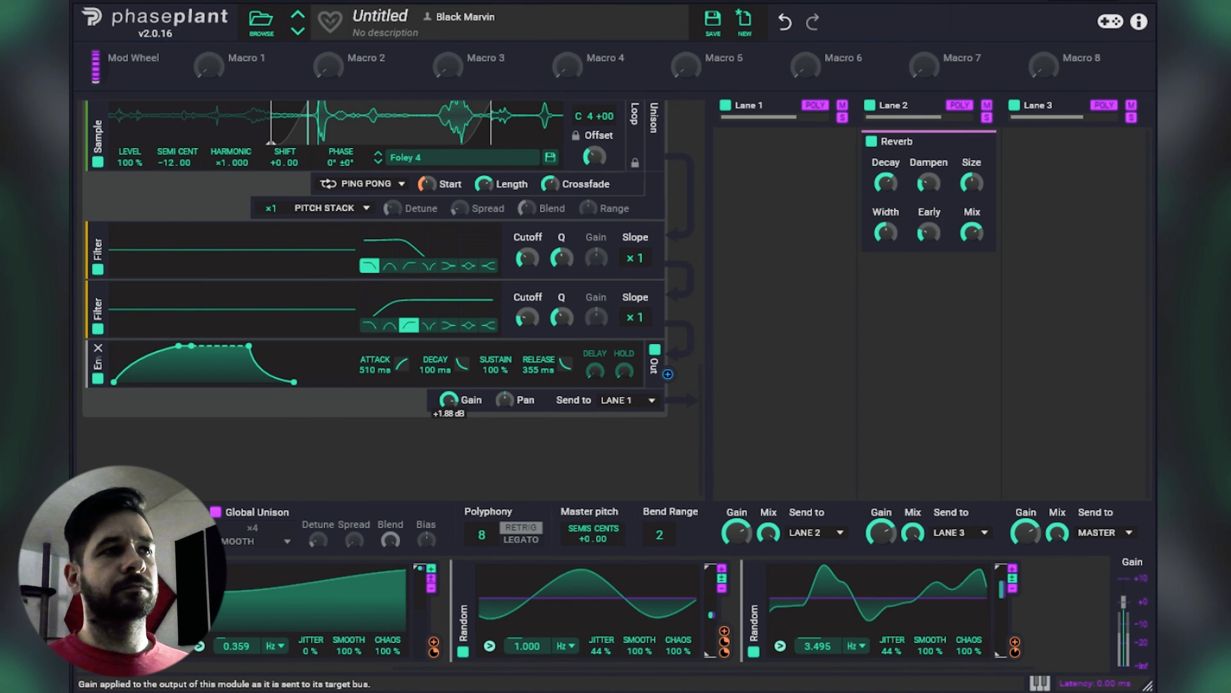
scroll(676, 282, "up", 3)
scroll(404, 286, "down", 3)
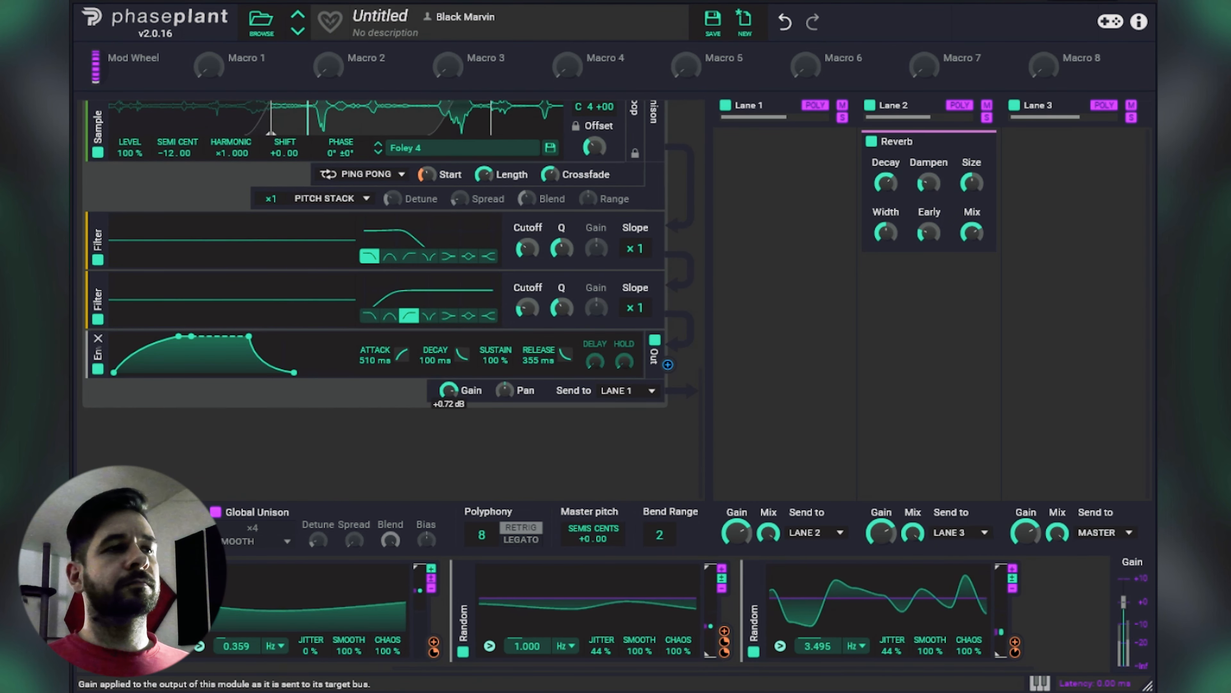
scroll(675, 375, "up", 6)
scroll(683, 371, "down", 6)
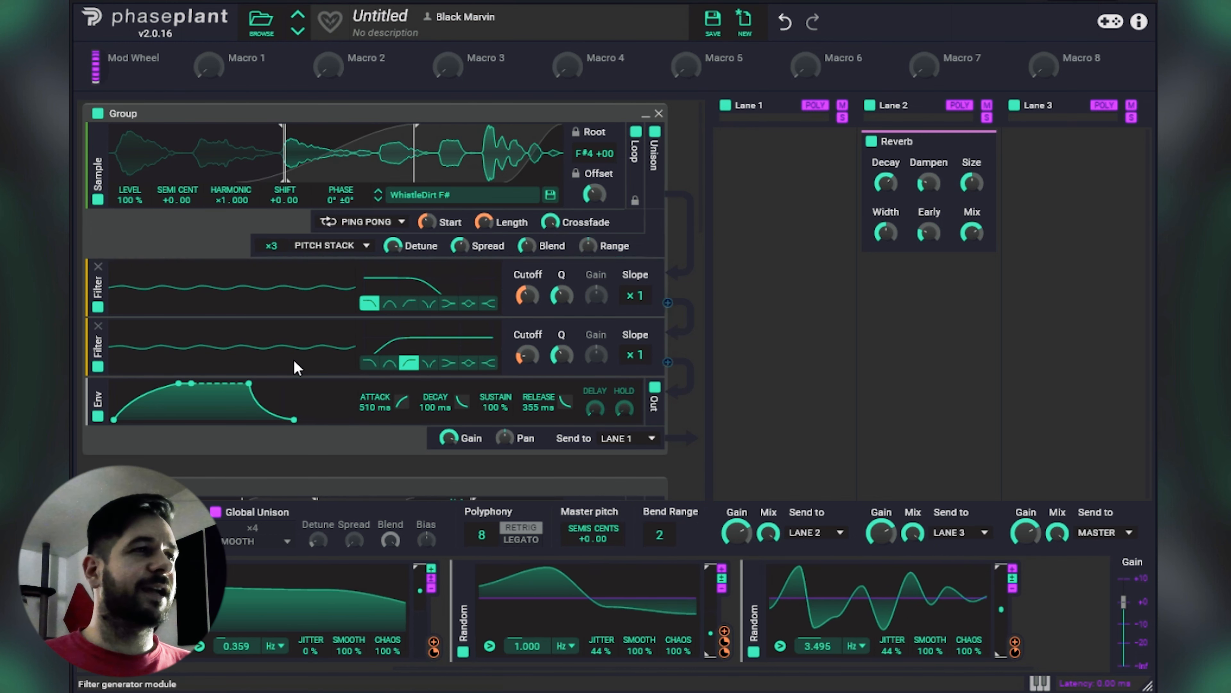
Step: Add a third Filter before the envelope in the WhistleDirt F# group and set it to Peak mode
left_click(195, 376)
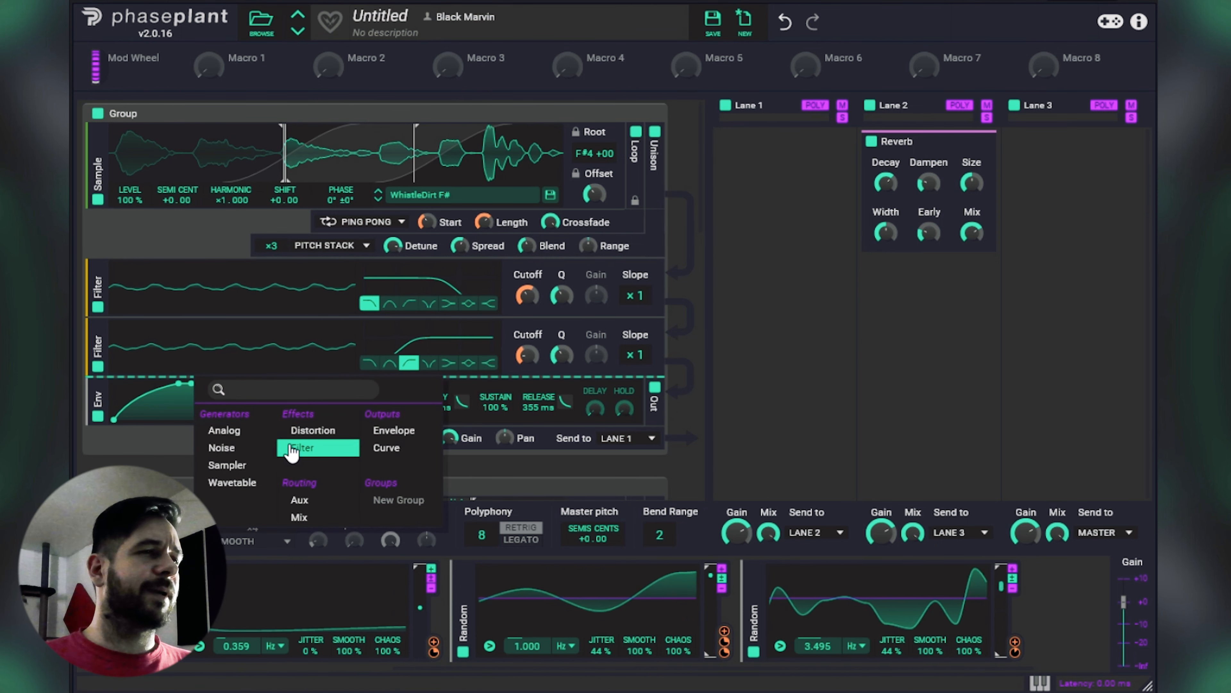
left_click(302, 447)
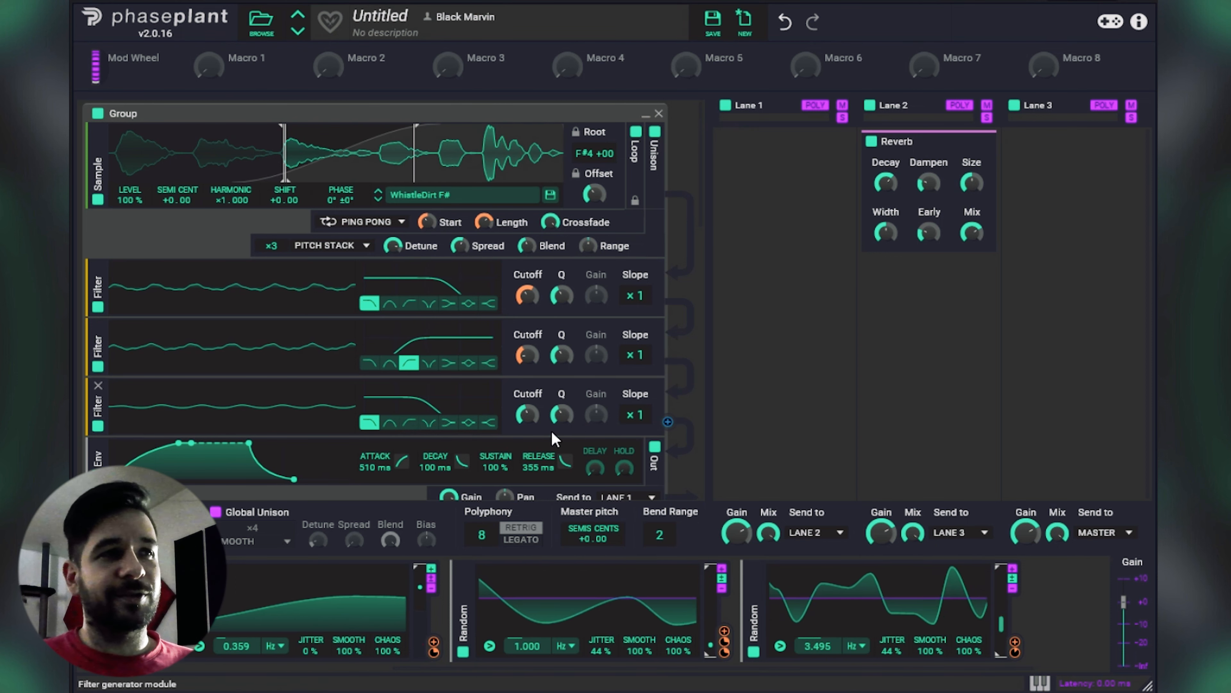
scroll(485, 368, "down", 3)
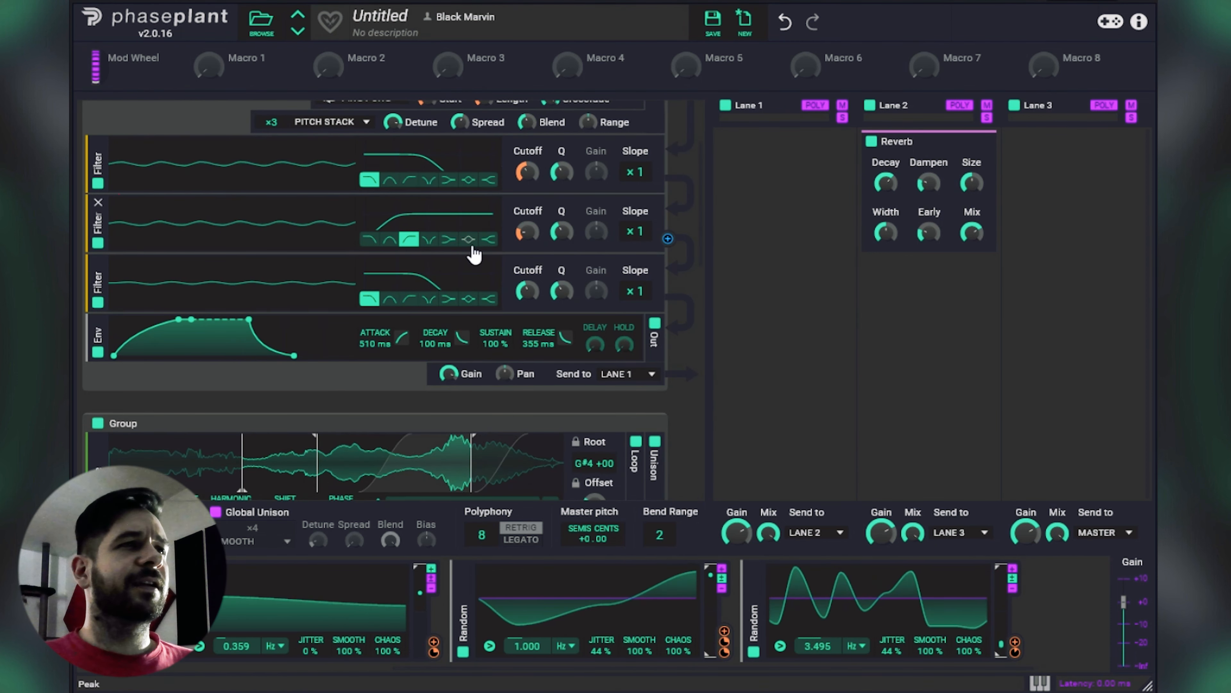
left_click(468, 299)
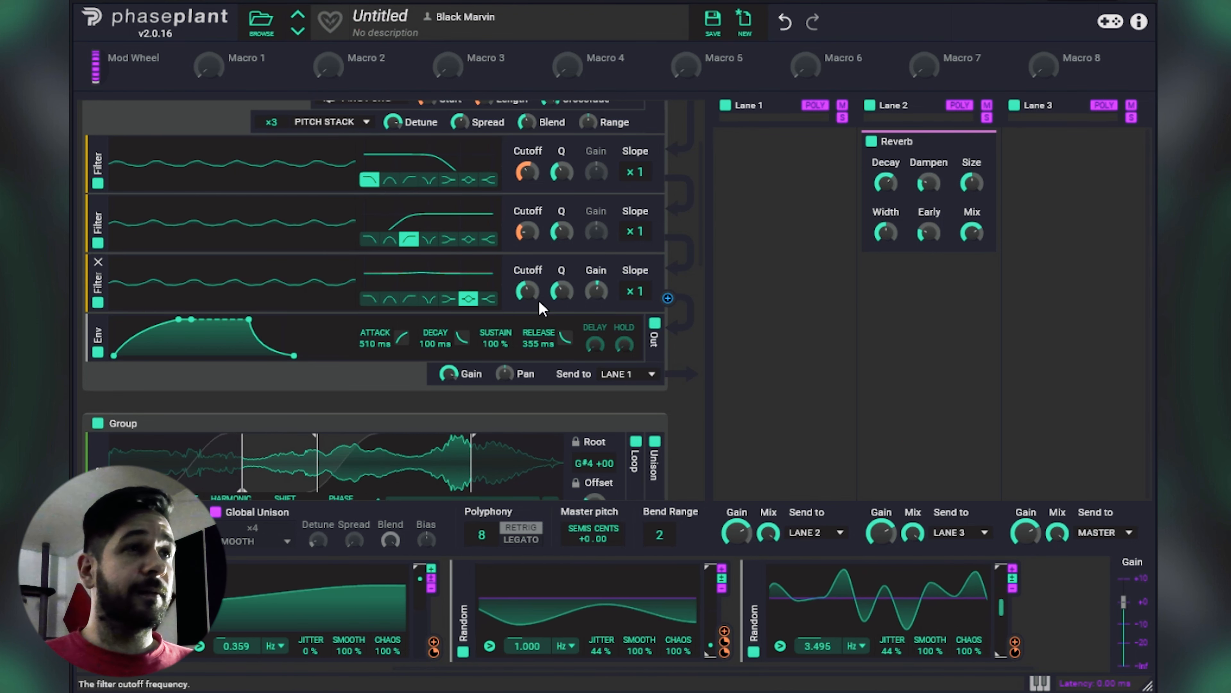
Step: Sweep the new peak filter with boosted gain, then turn it into a cut slightly below 4.71 kHz
left_click_drag(601, 292, 601, 266)
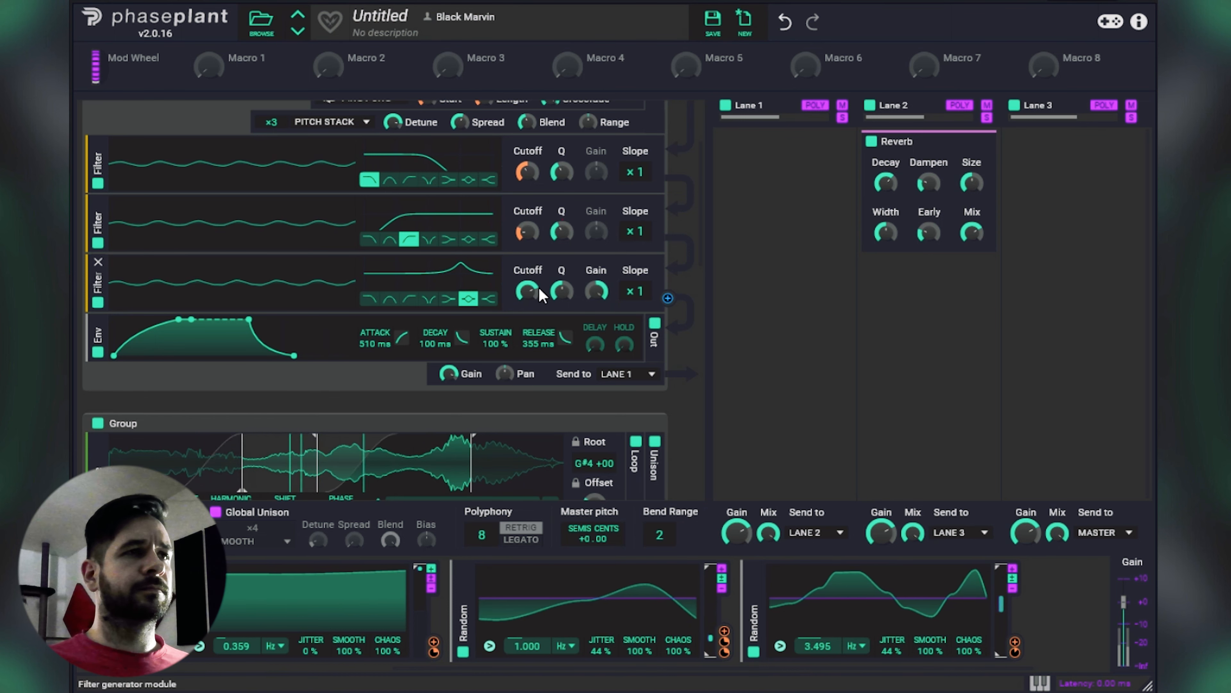
mouse_move(596, 292)
left_mouse_down()
mouse_move(597, 311)
mouse_move(596, 292)
left_mouse_up()
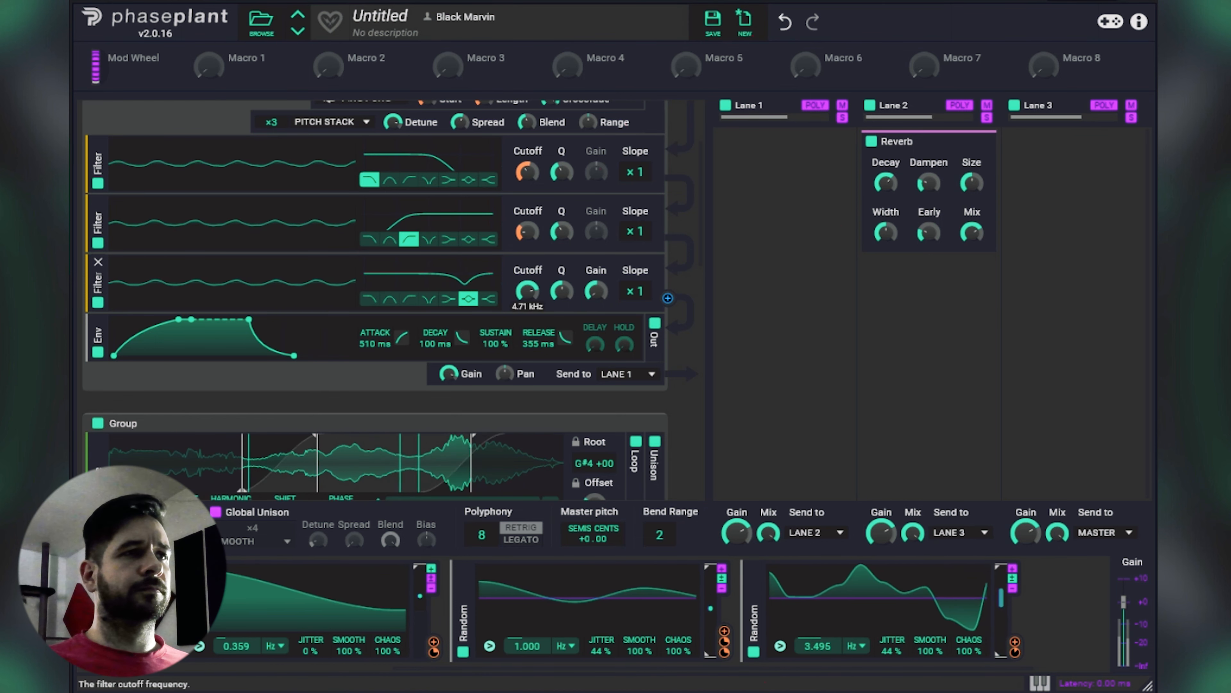
left_click_drag(528, 291, 527, 292)
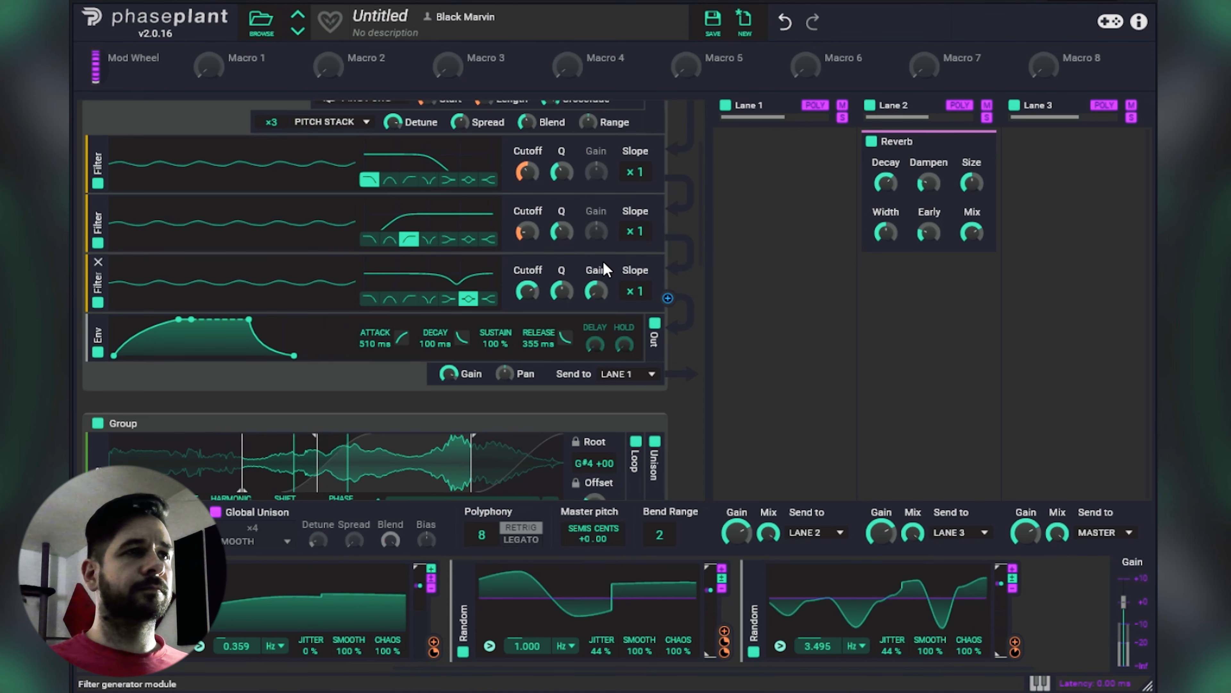
Step: Add a Slice EQ effect to the empty Lane 1
scroll(603, 261, "up", 3)
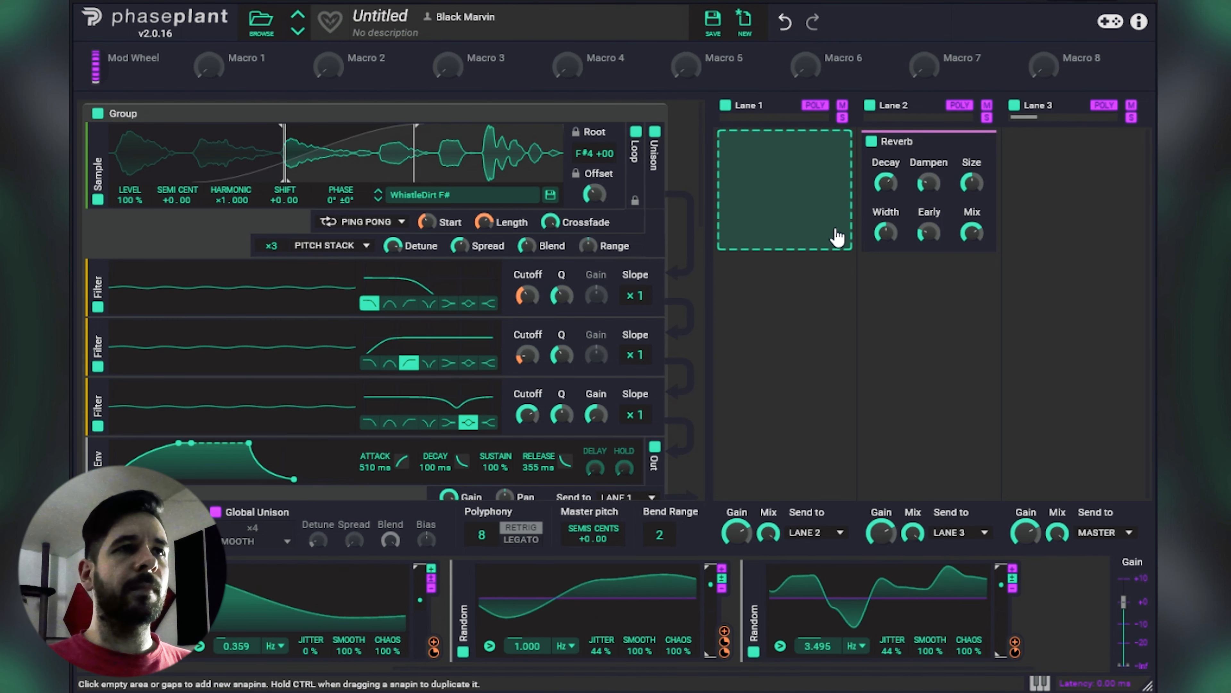
left_click(828, 184)
left_click(1115, 279)
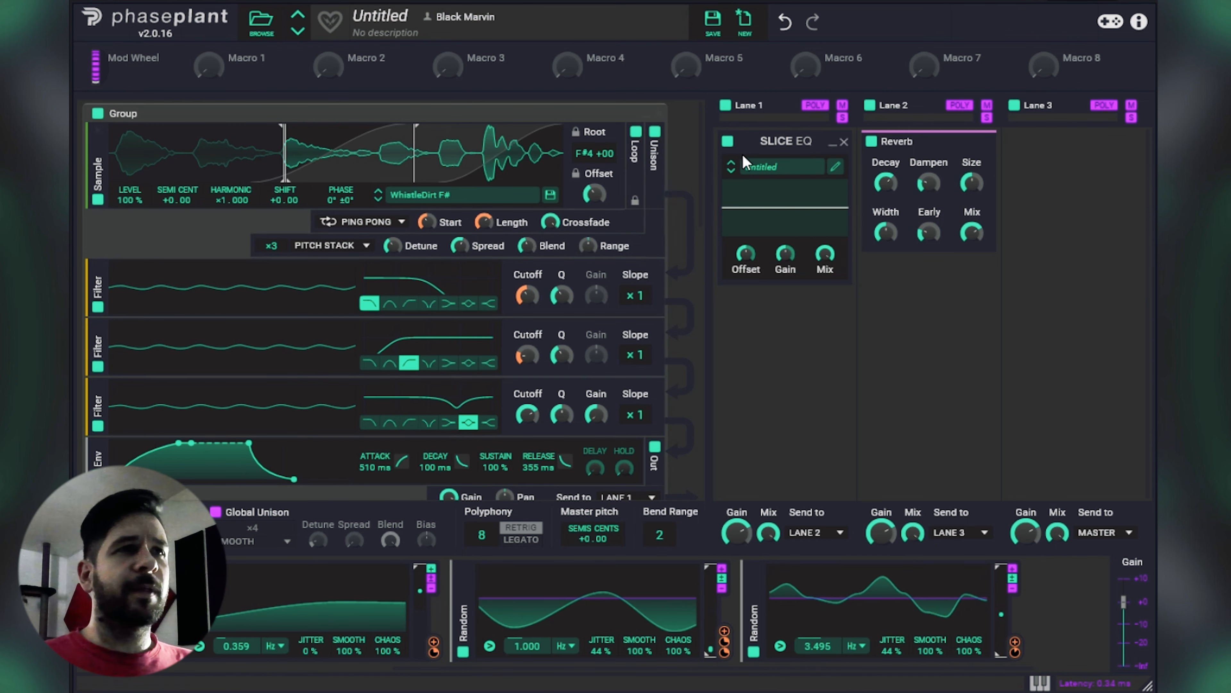
Step: Open the Lane 1 Slice EQ for editing and carve a narrow cut of about 6 dB in the upper mids
left_click(836, 169)
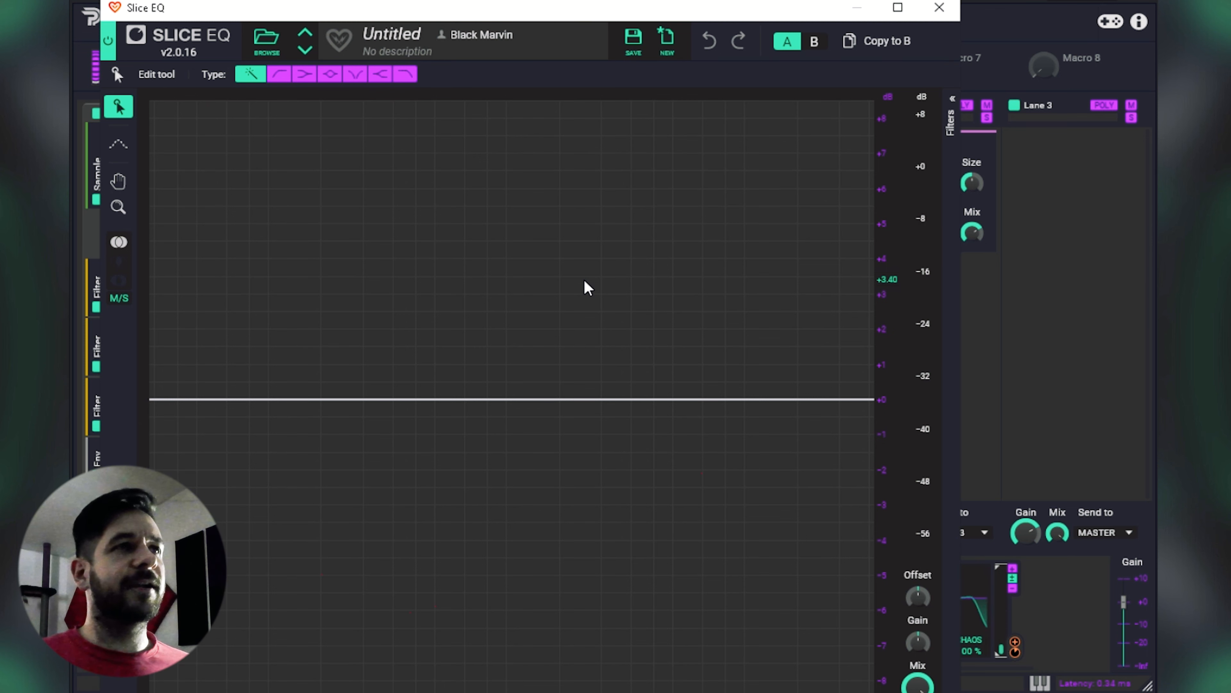
left_click_drag(539, 401, 589, 287)
left_click_drag(592, 333, 579, 615)
scroll(580, 528, "up", 3)
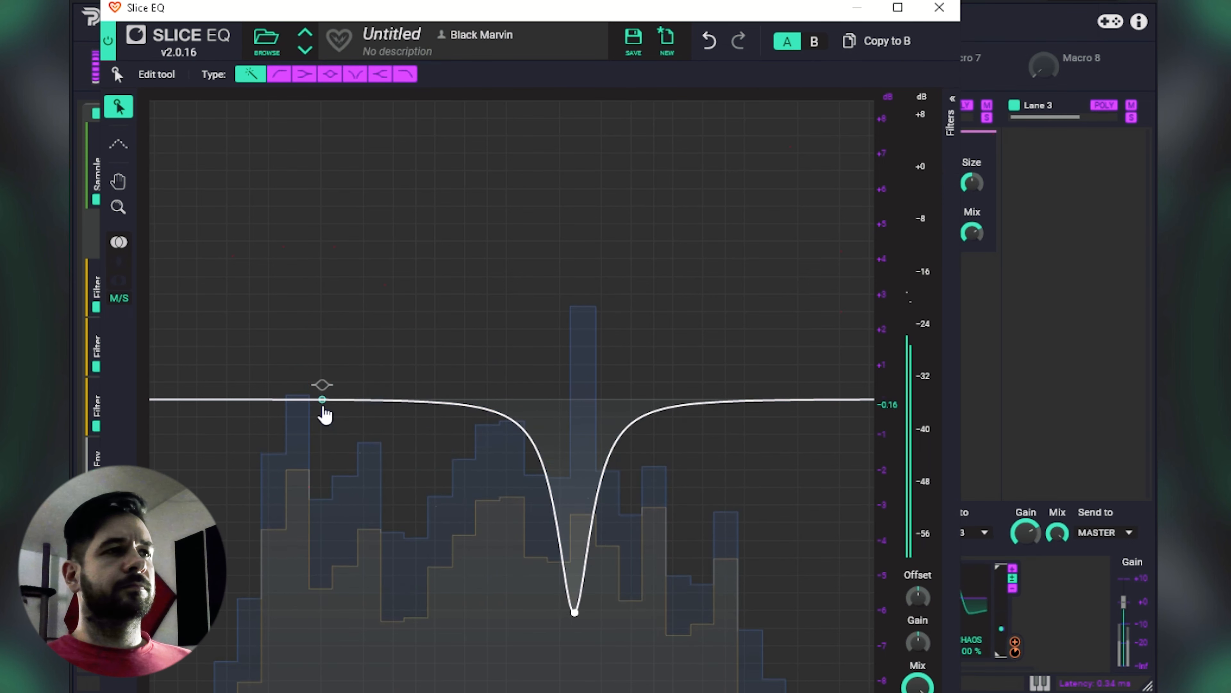
Step: Complete the Lane 1 EQ curve with a slight low-shelf boost, a strong high-shelf boost, a shallow 1.5 dB mid dip and a slightly deeper narrow cut
left_click_drag(210, 401, 370, 391)
left_click_drag(833, 400, 761, 305)
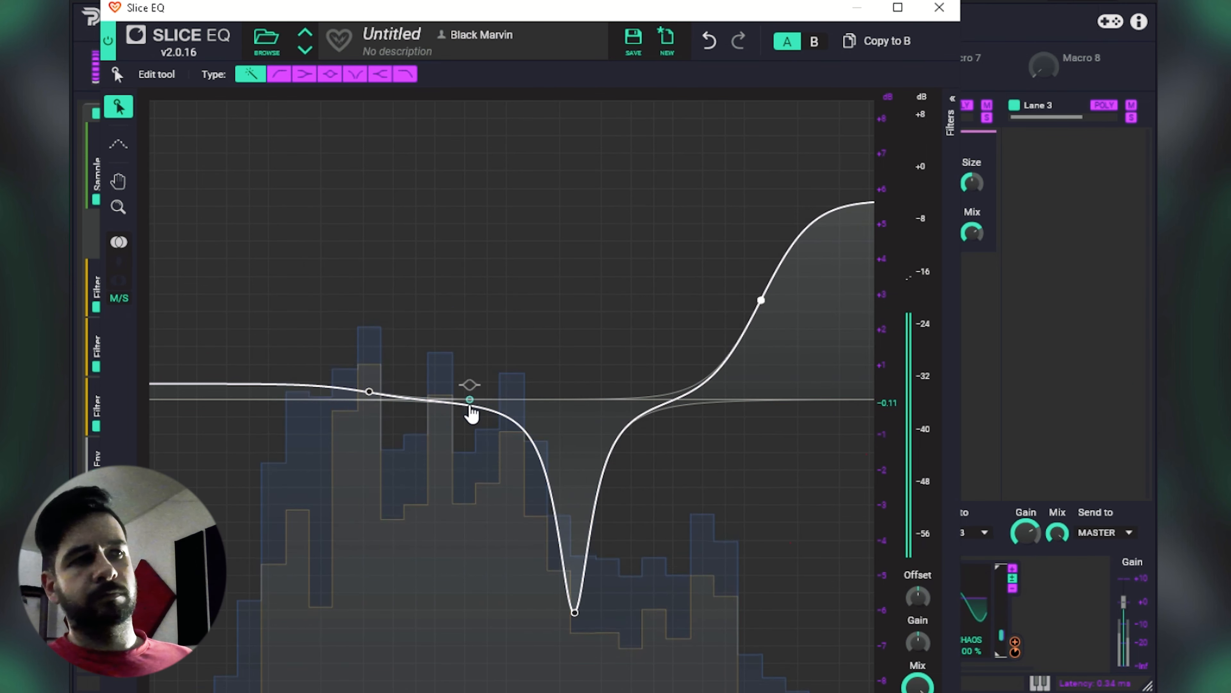
left_click_drag(451, 410, 494, 454)
left_click_drag(574, 612, 587, 640)
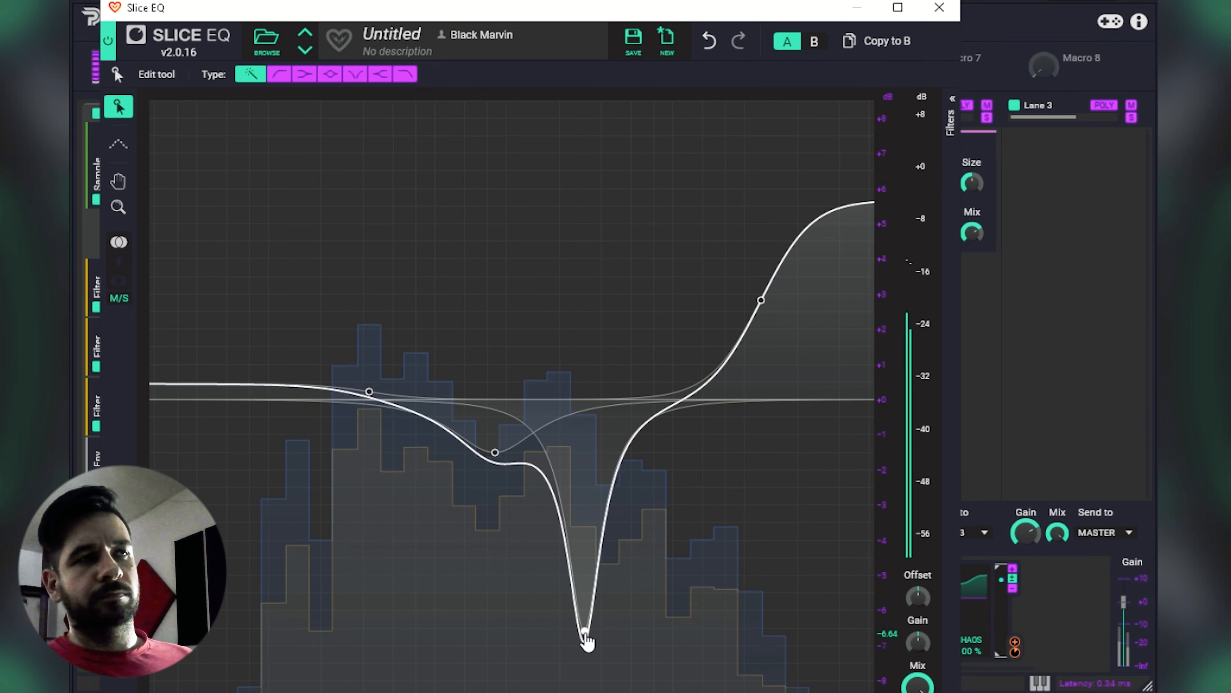
left_click(951, 18)
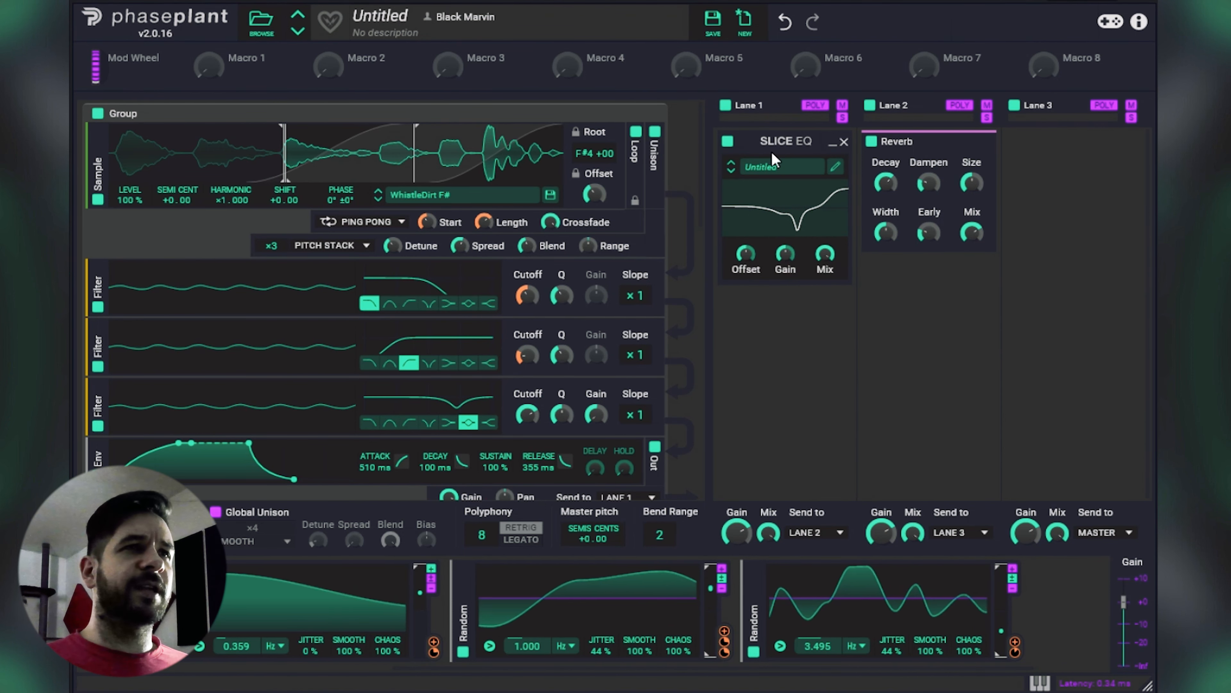
Step: Duplicate the Slice EQ into Lane 3, deepening its narrow cut to about 8 dB and shifting its high shelf slightly lower in frequency
left_click_drag(769, 144, 1060, 214)
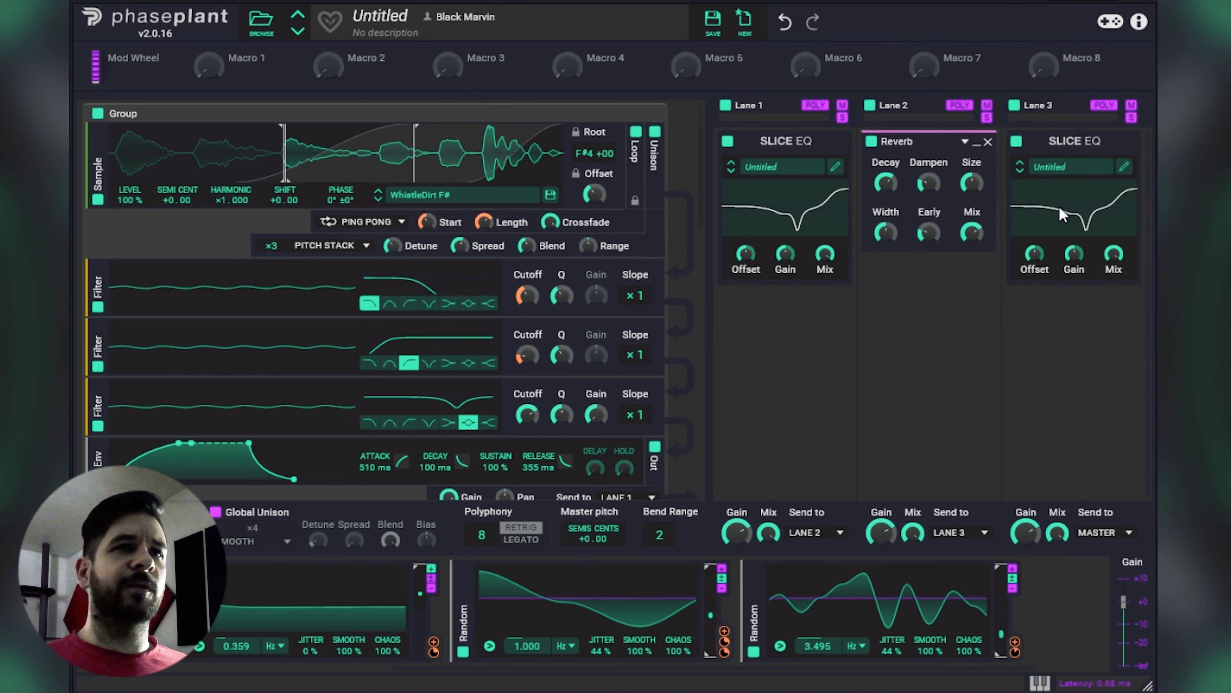
left_click(1124, 168)
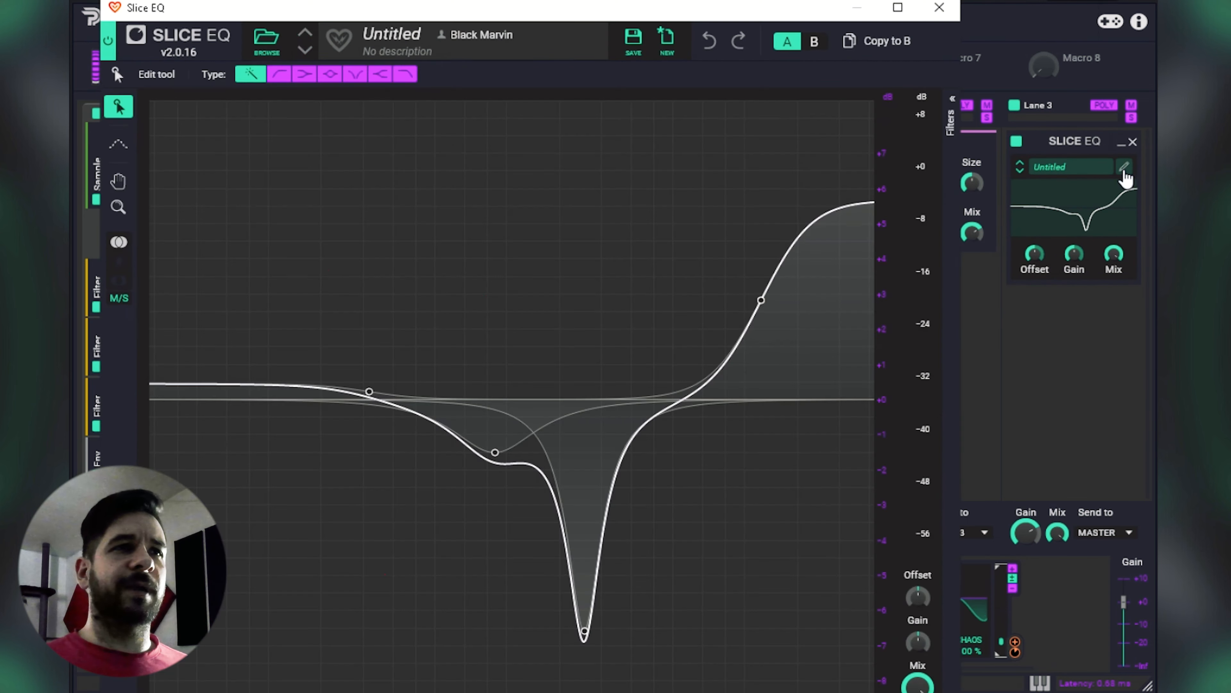
left_click_drag(585, 632, 584, 673)
left_click_drag(759, 302, 749, 303)
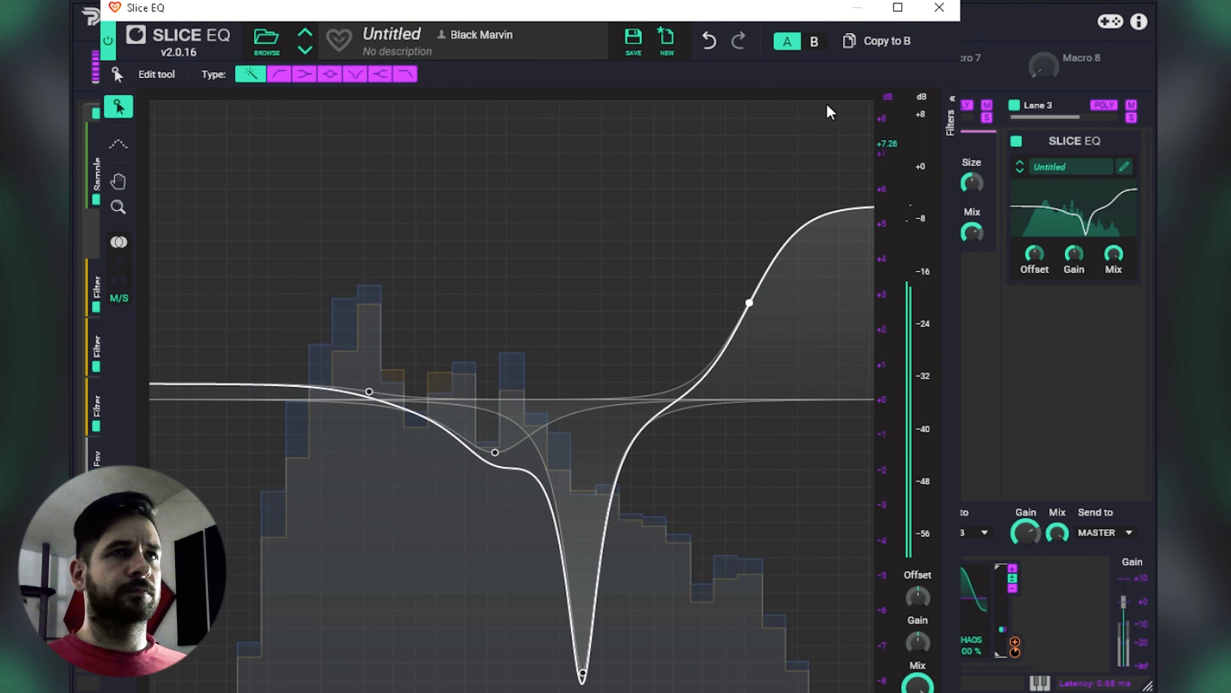
left_click(944, 14)
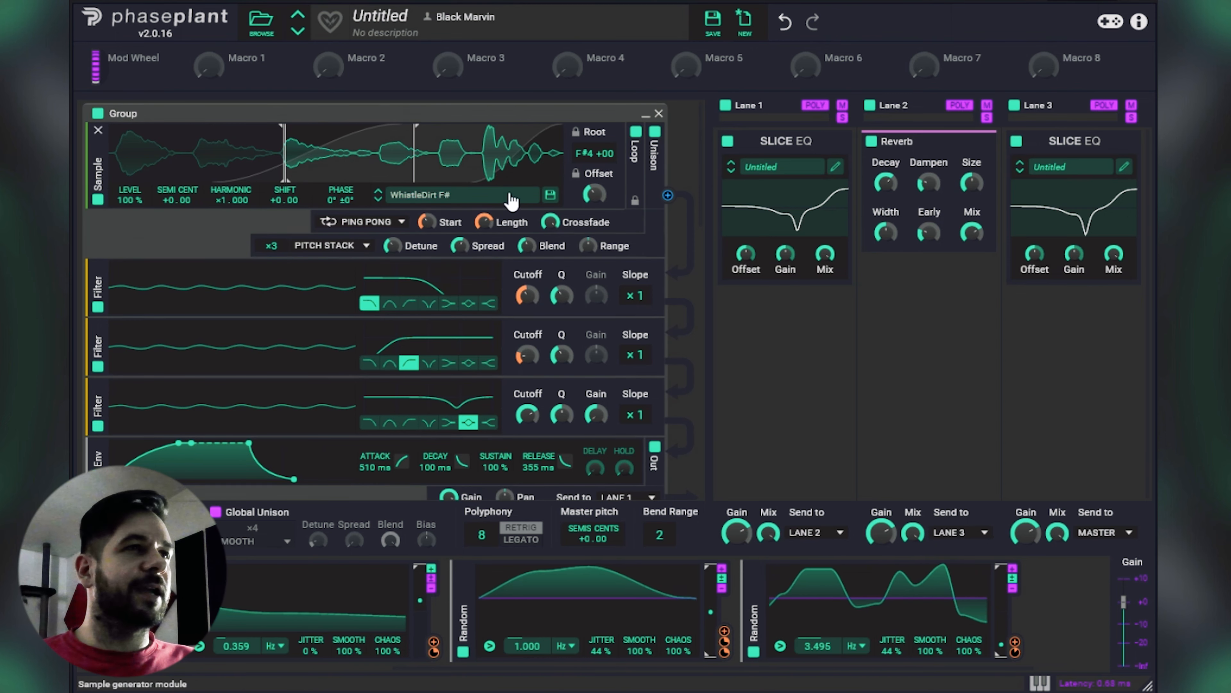
scroll(509, 204, "down", 5)
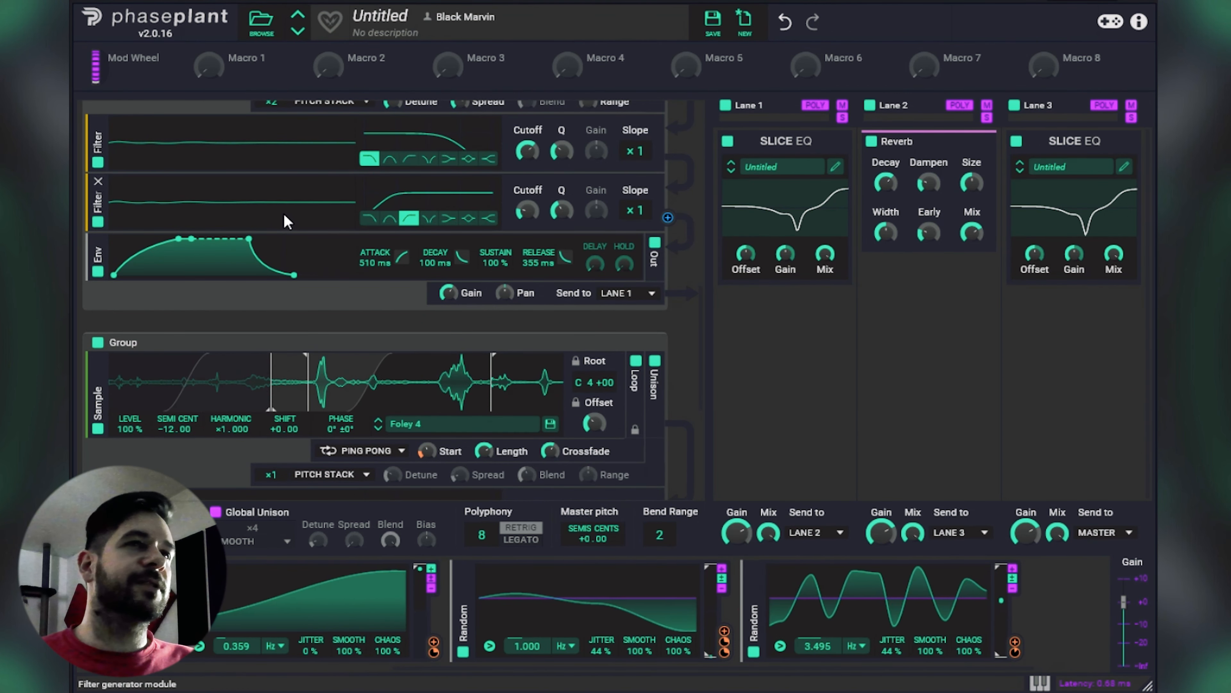
scroll(284, 218, "down", 2)
scroll(366, 214, "up", 6)
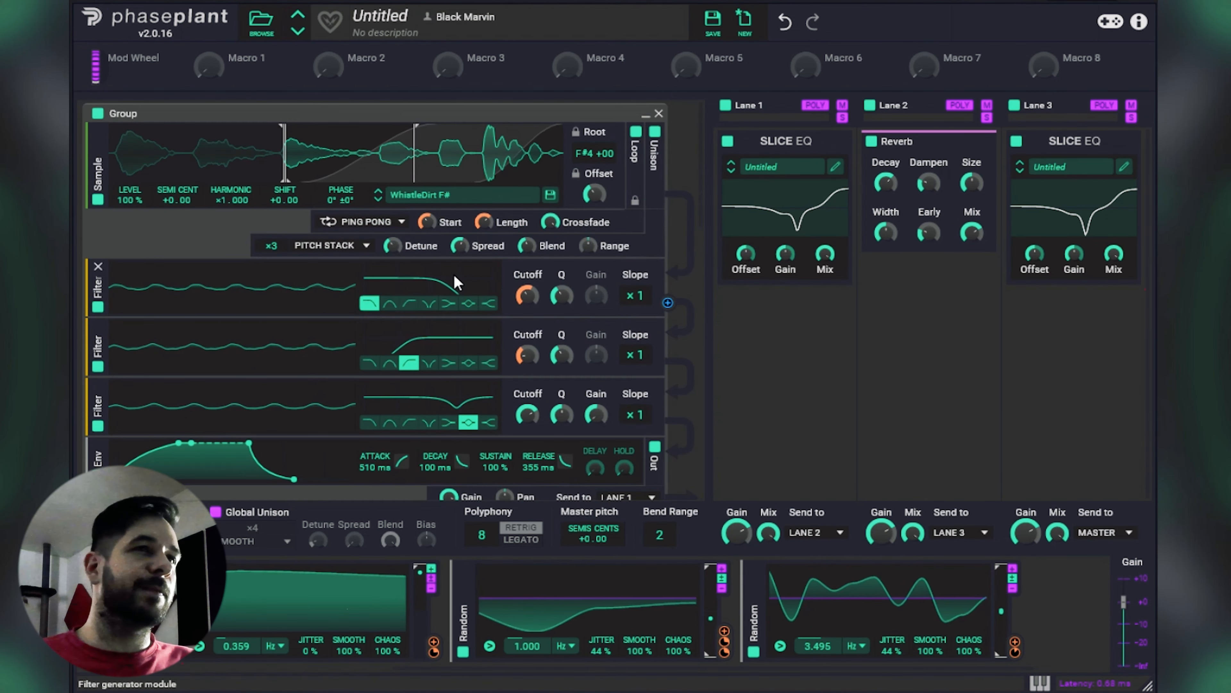
Step: Add a Multipass after the Reverb in Lane 2 and place a Dual Delay in its 250 Hz - 3.00 kHz band
left_click(940, 297)
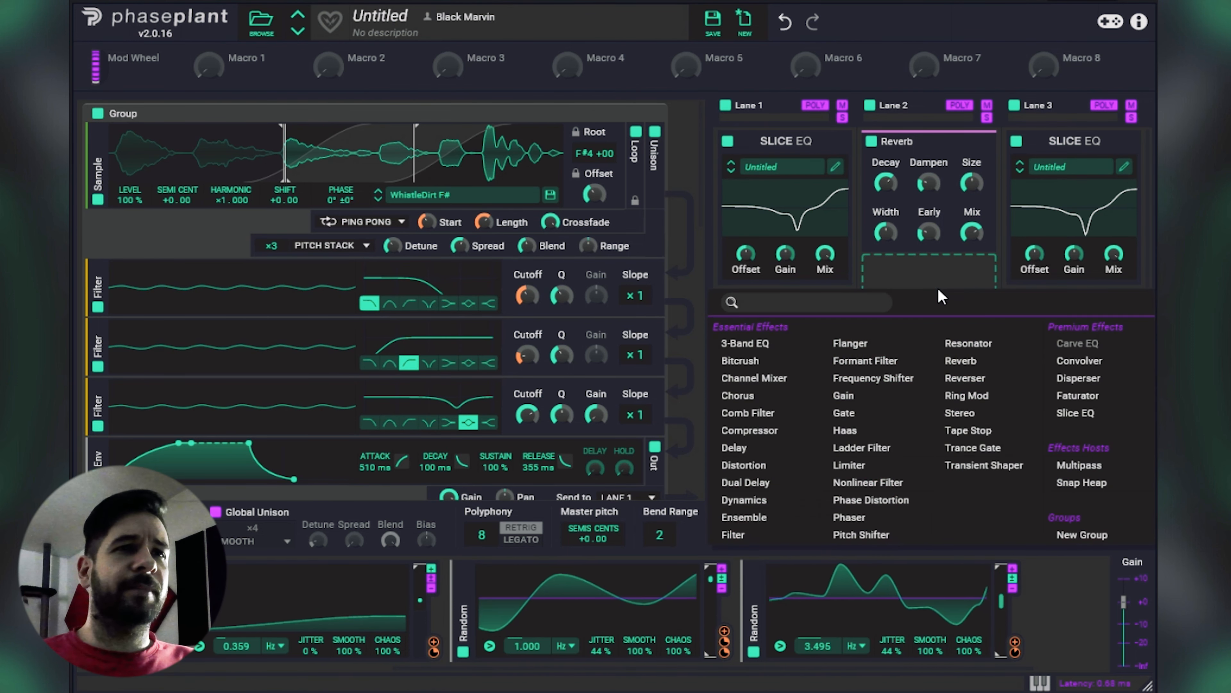
left_click(1109, 469)
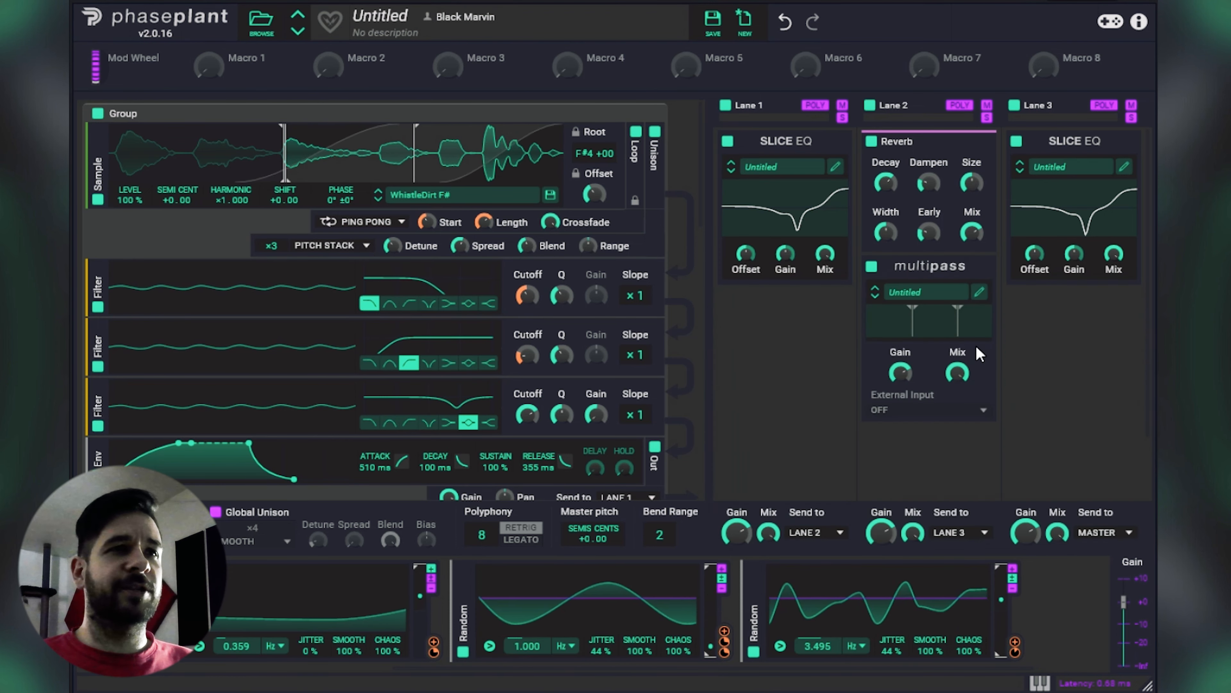
left_click(978, 294)
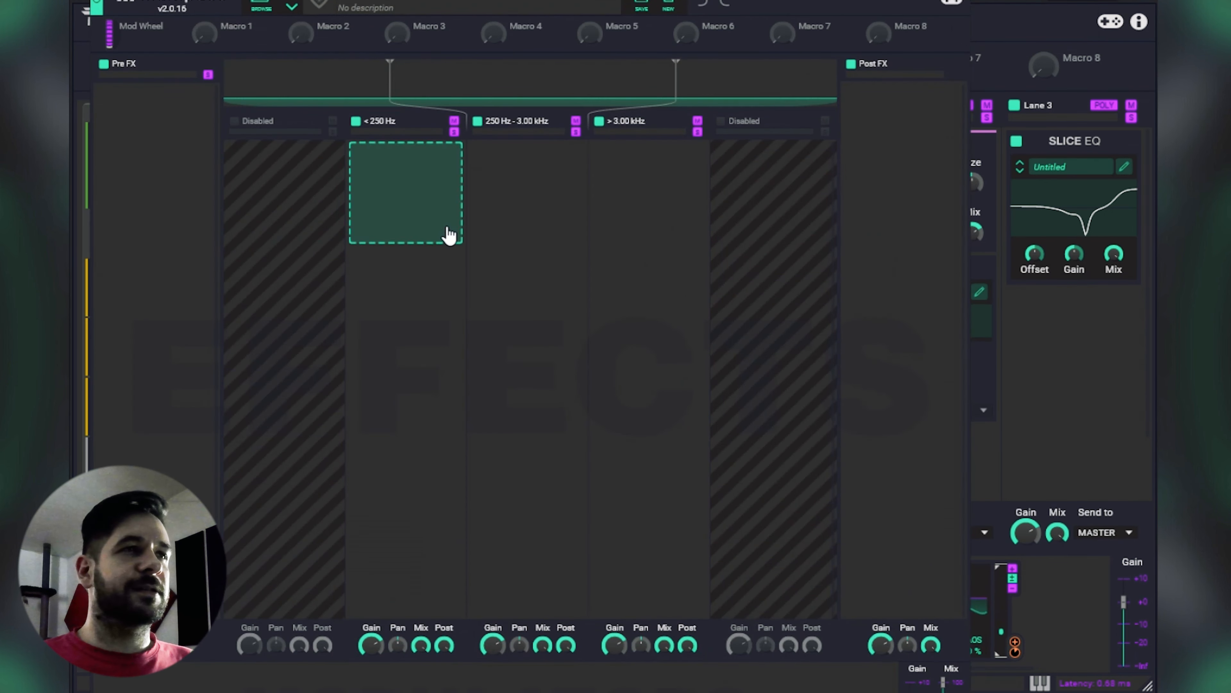
left_click(498, 204)
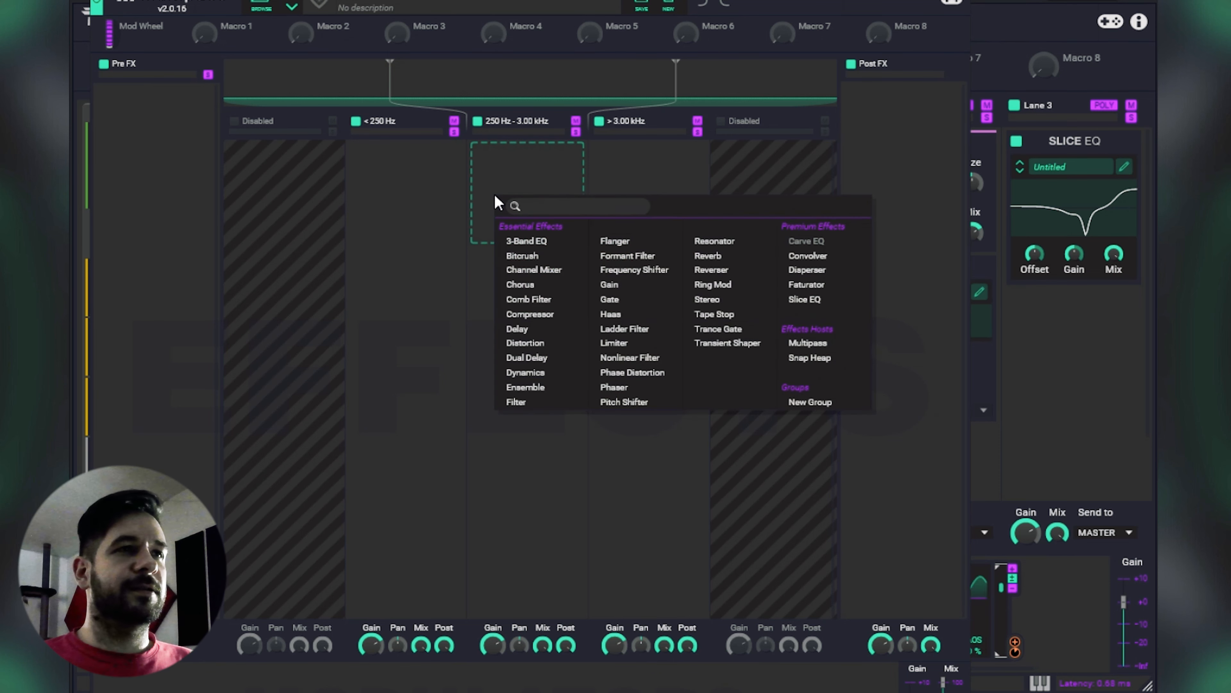
left_click(558, 357)
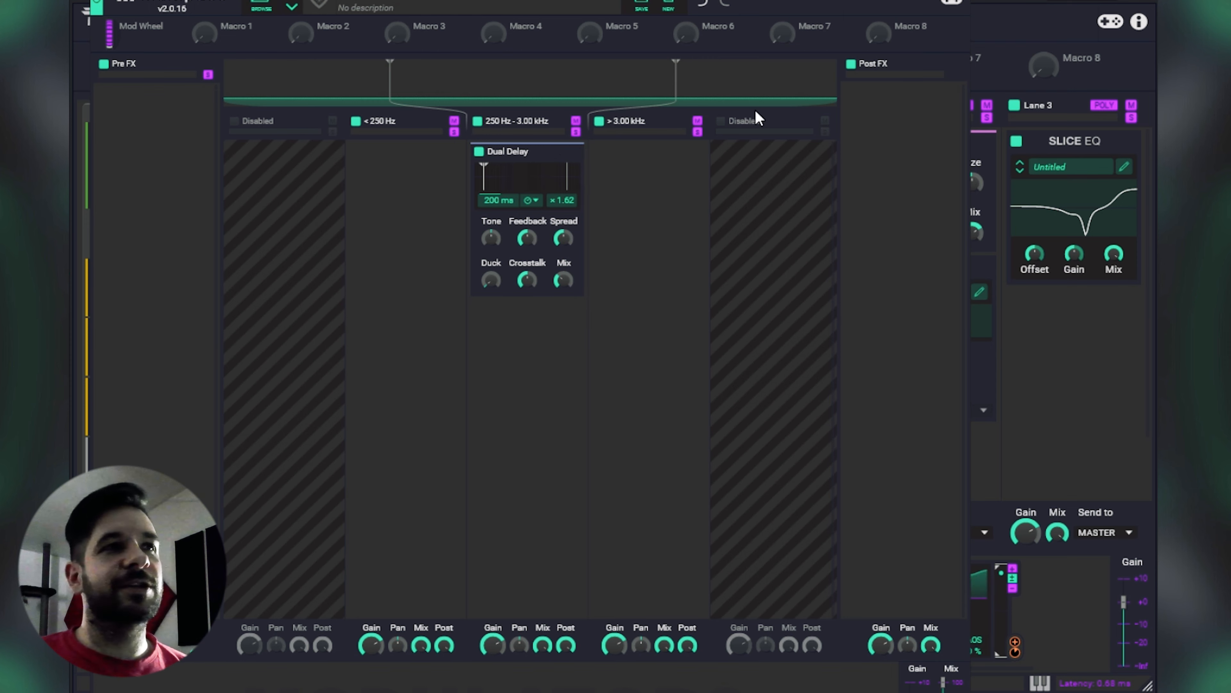
left_click(960, 1)
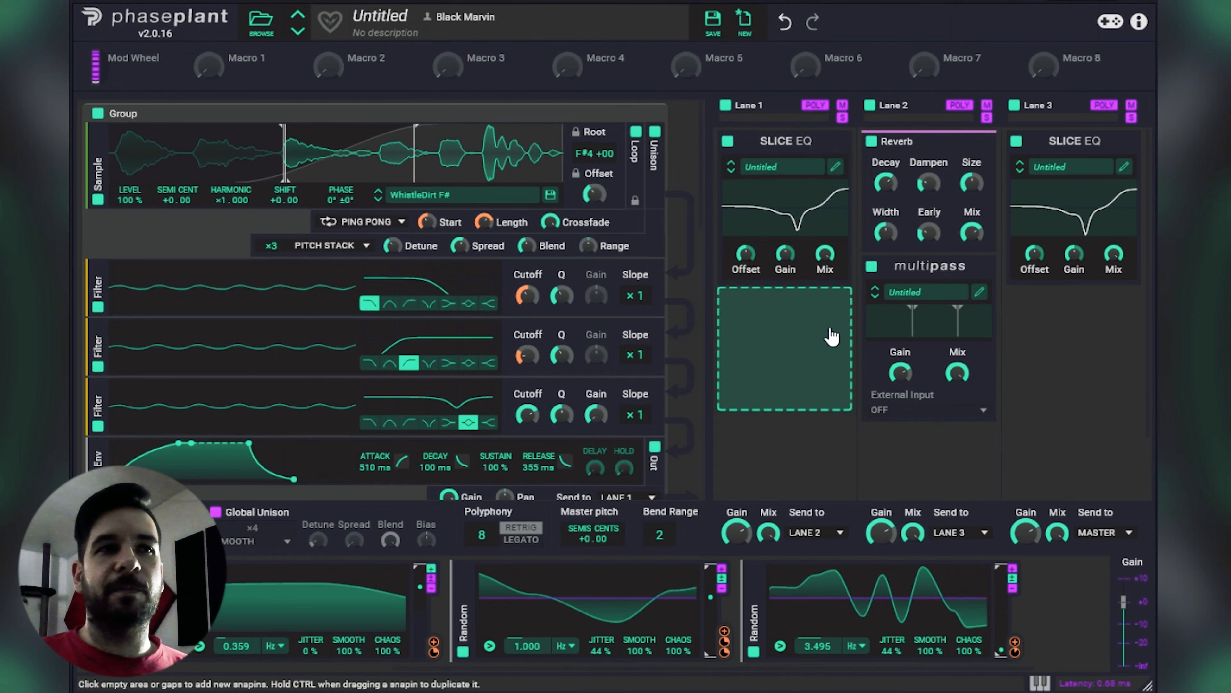
left_click(830, 334)
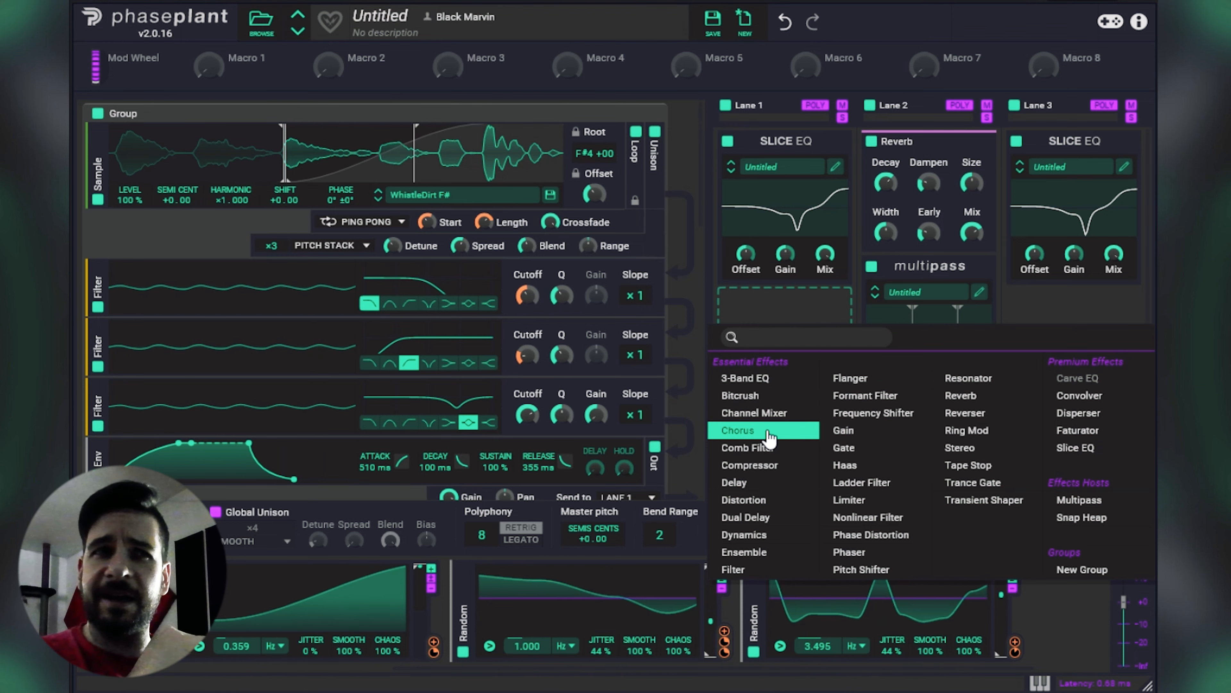
left_click(963, 281)
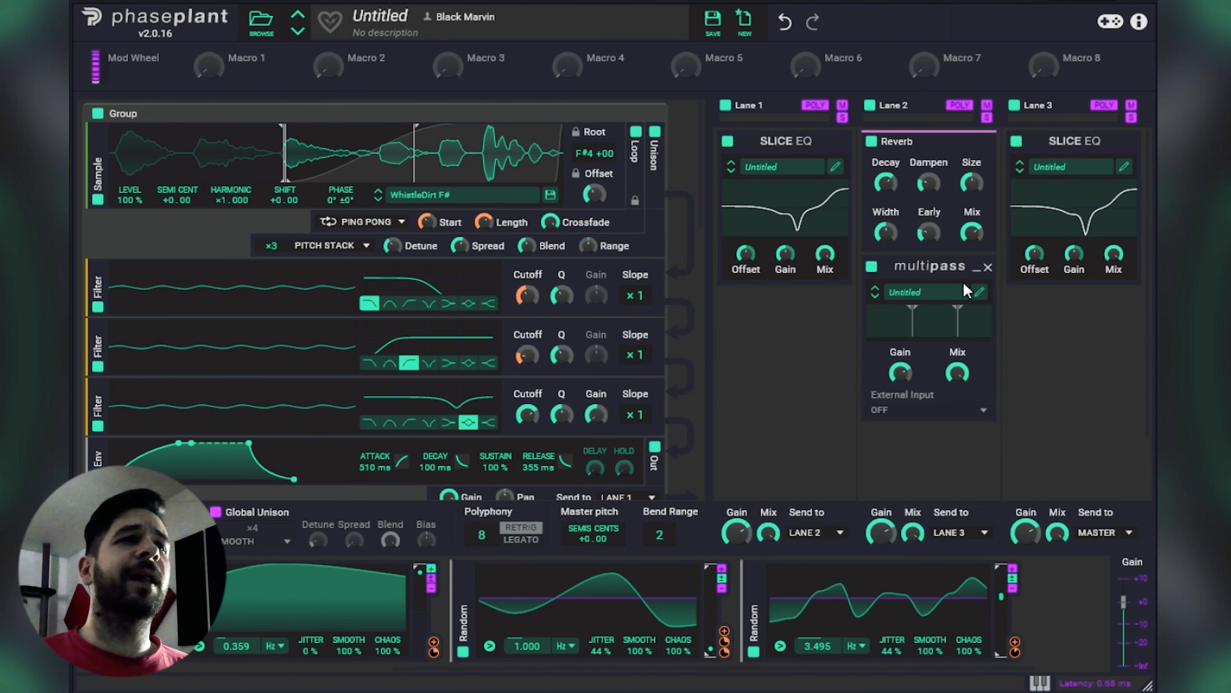
left_click(979, 291)
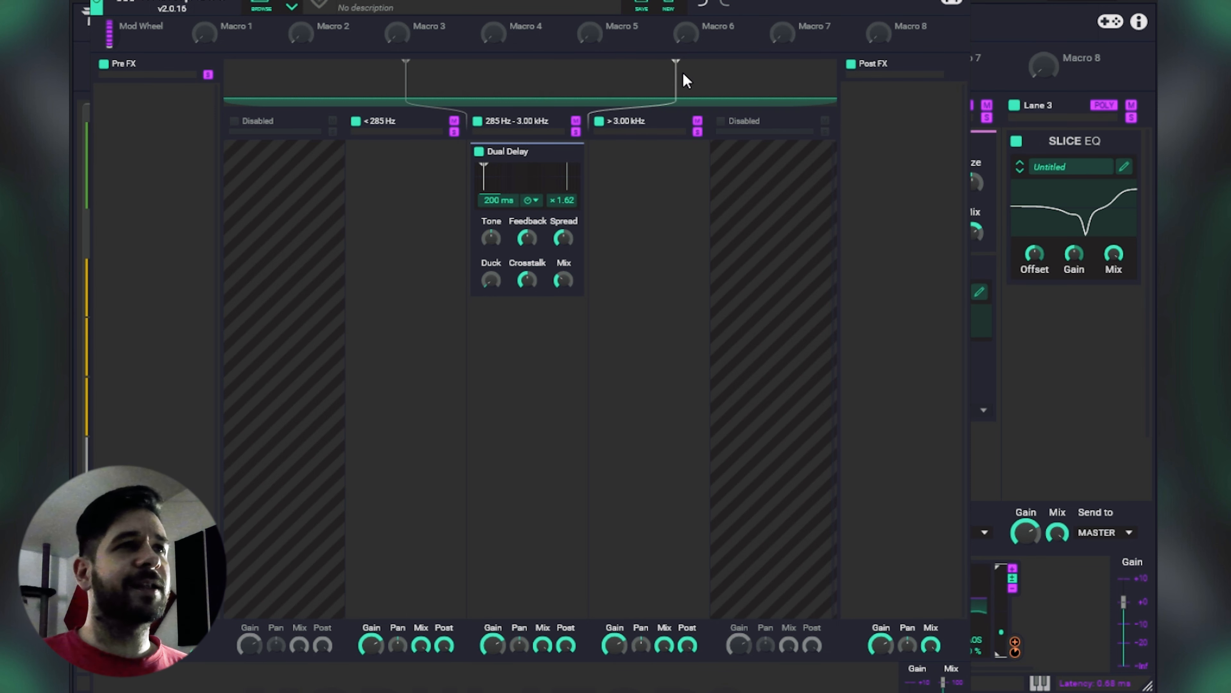
Step: Widen the Dual Delay band to 229 Hz - 3.85 kHz and set the delay to tempo-synced 2/16 with more feedback and mix
left_click_drag(709, 80, 706, 81)
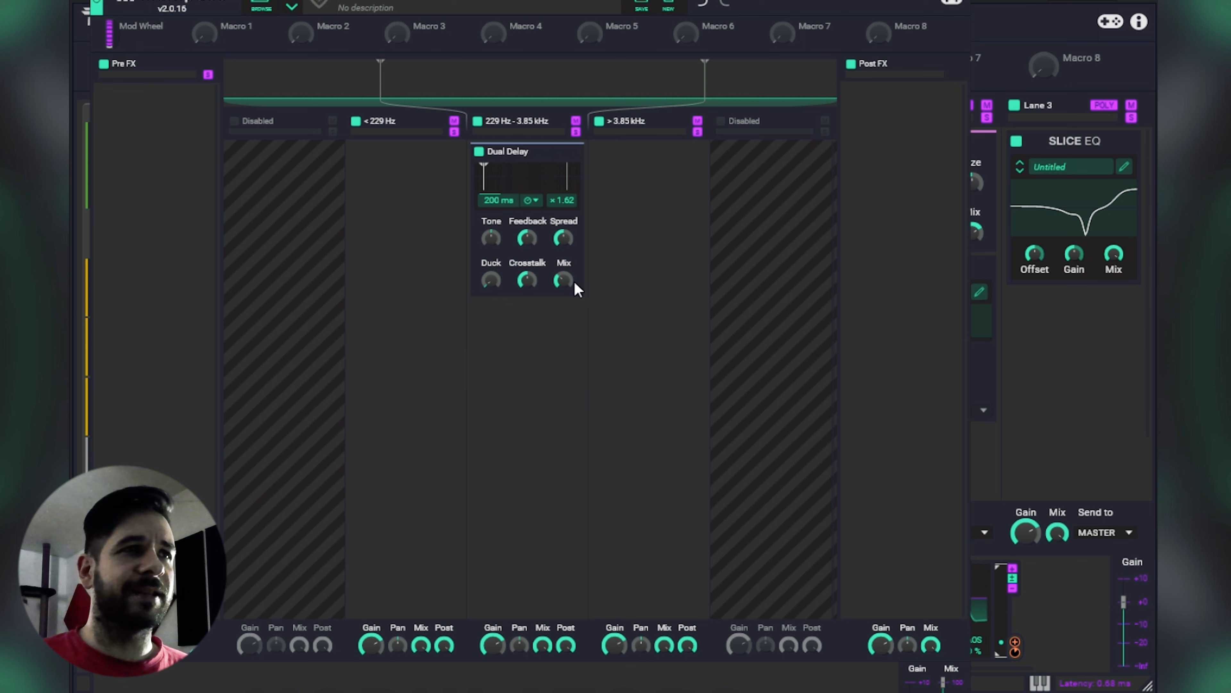
left_click(533, 200)
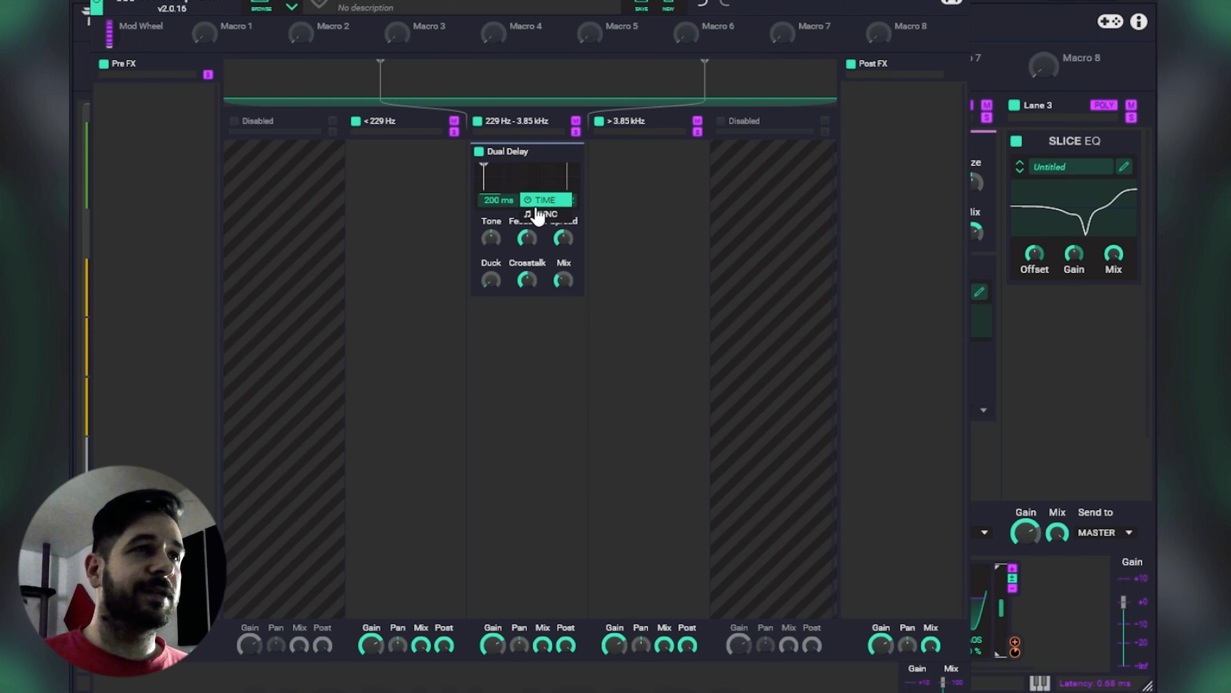
left_click(547, 215)
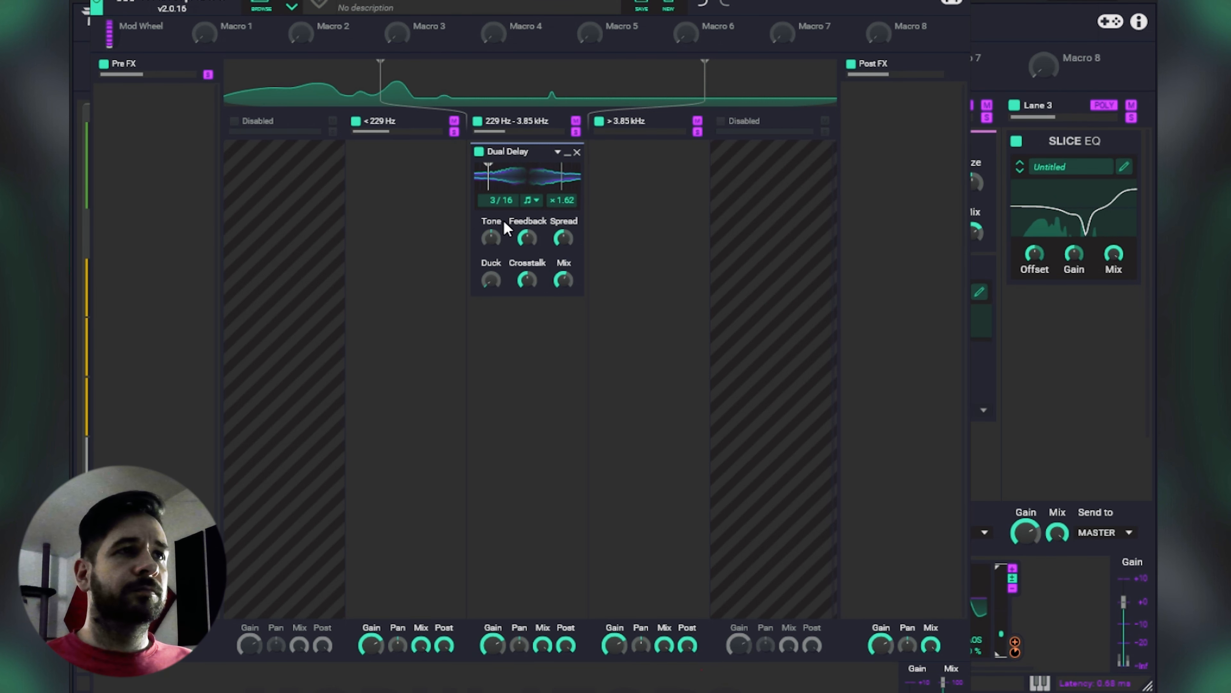
left_click_drag(493, 201, 493, 208)
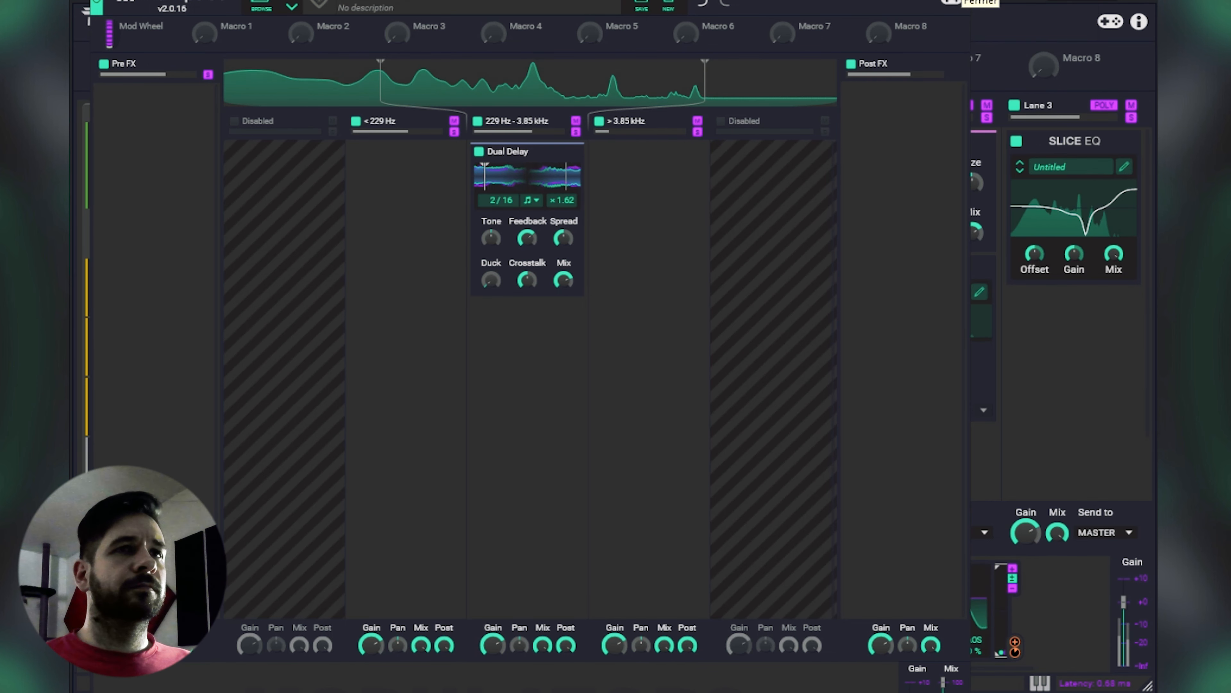
left_click(951, 2)
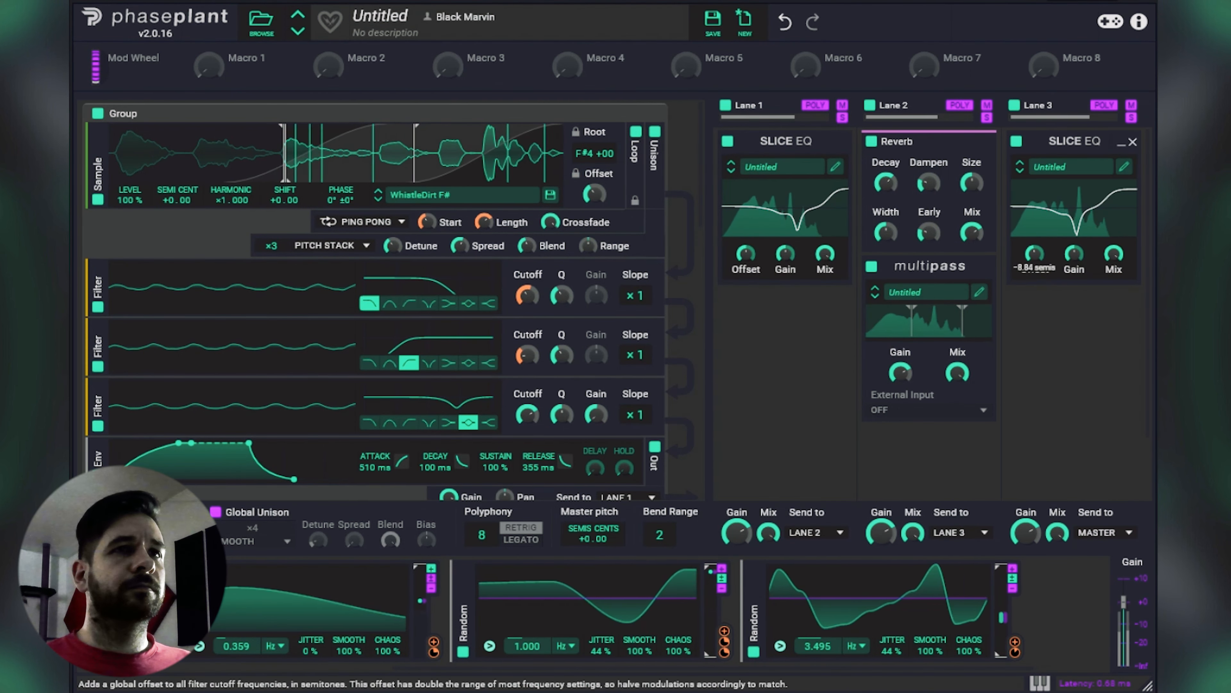
Step: Lower the cutoff Offset of the Slice EQs in Lane 1 and Lane 3
left_click_drag(749, 254, 748, 266)
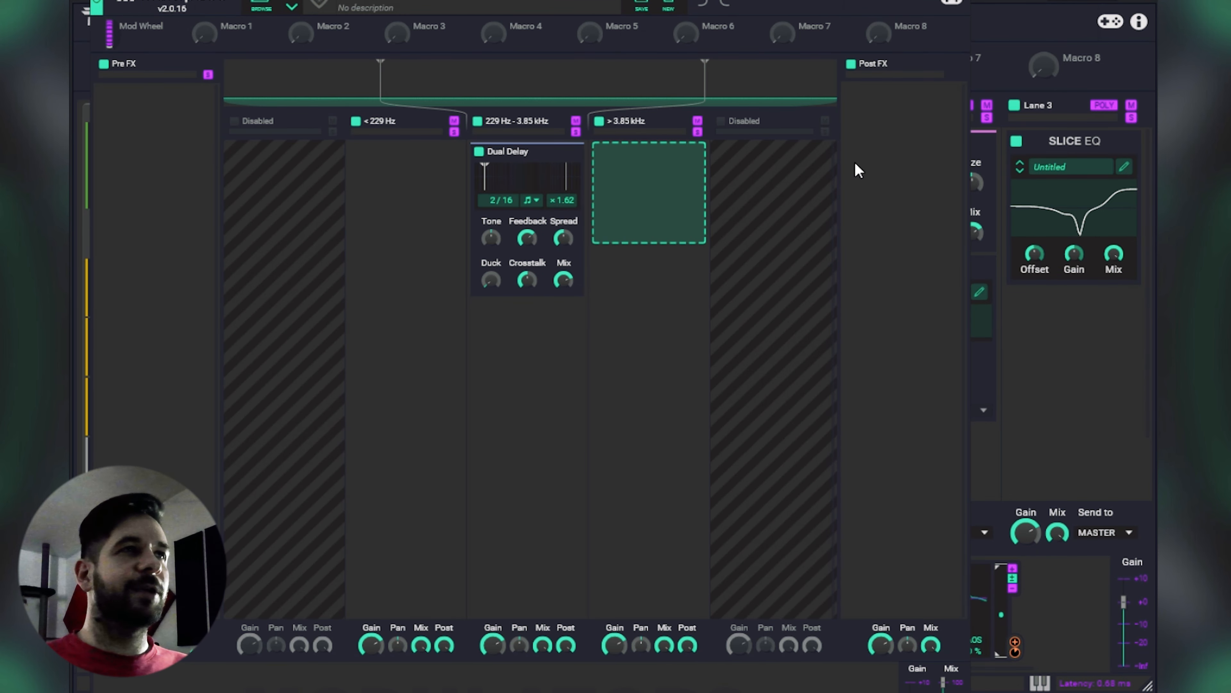
left_click_drag(856, 164, 1055, 78)
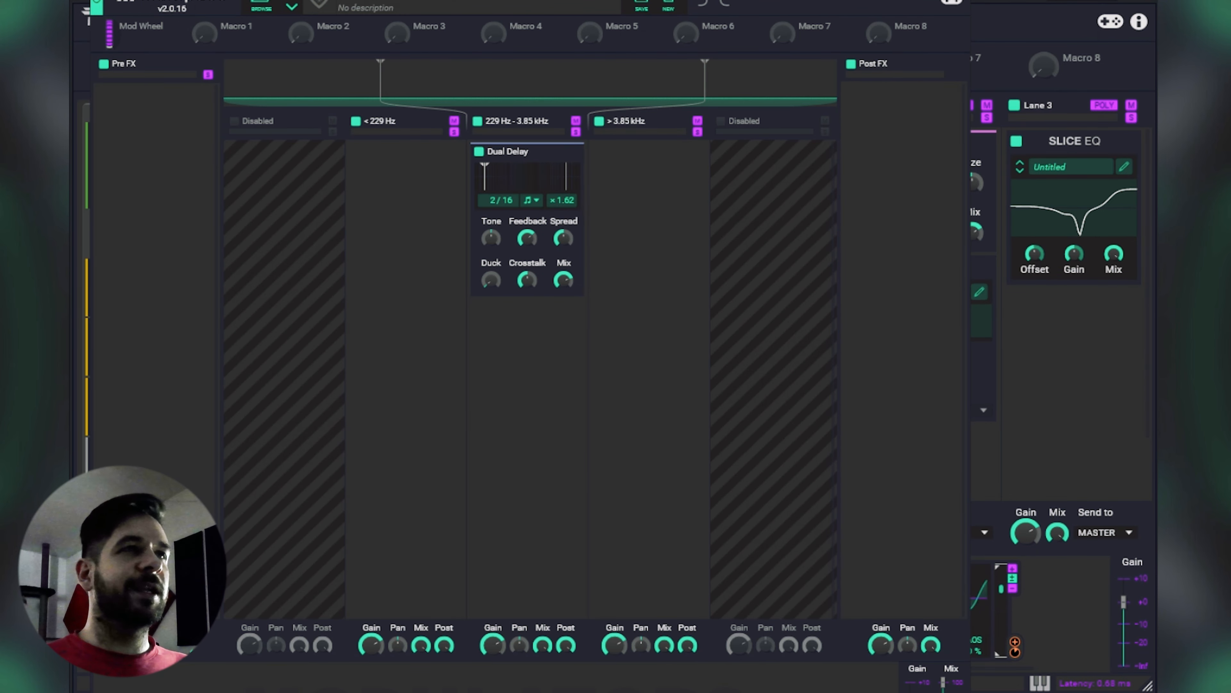
left_click(959, 1)
Step: Add a Multipass after the Slice EQ in Lane 3 and split it into five bands at 169 Hz, 652 Hz, 1.46 kHz and 4.04 kHz
left_click(1091, 318)
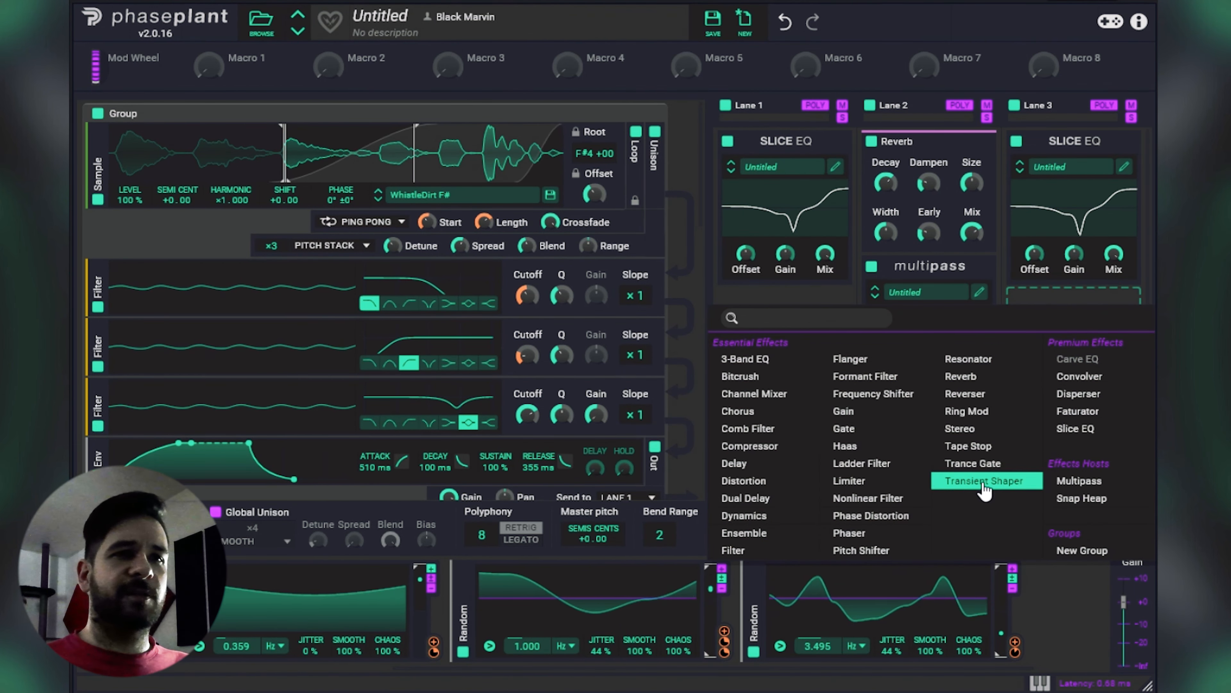
left_click(1079, 480)
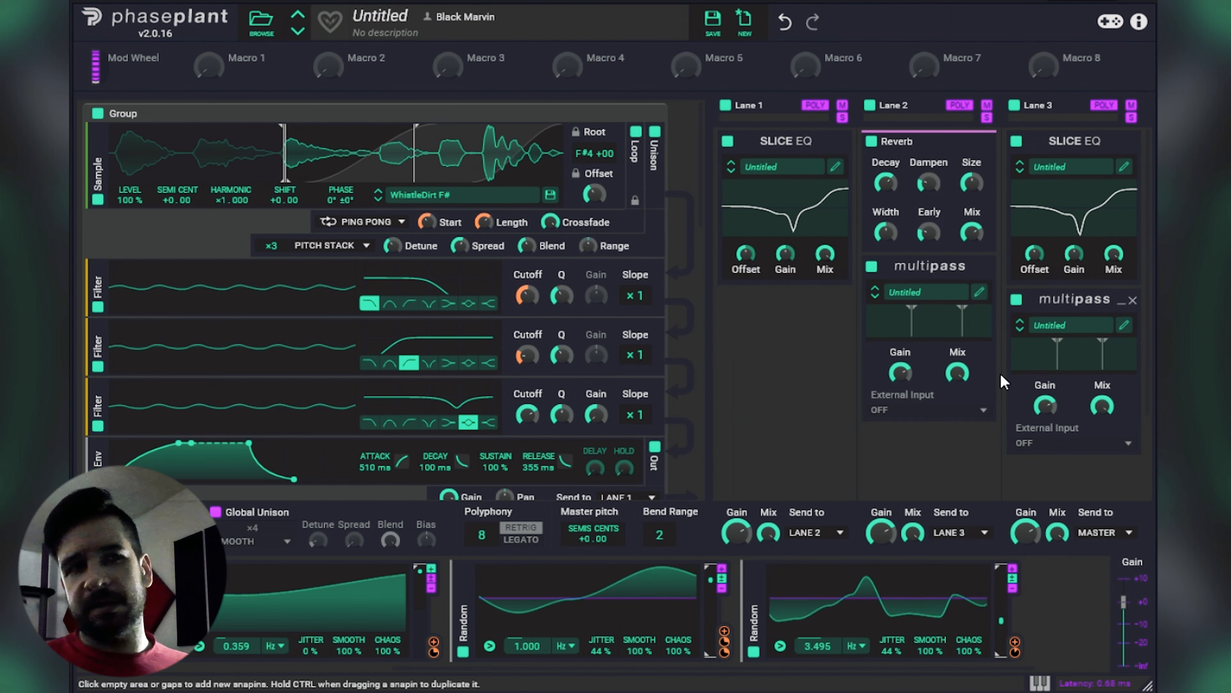
left_click(1124, 326)
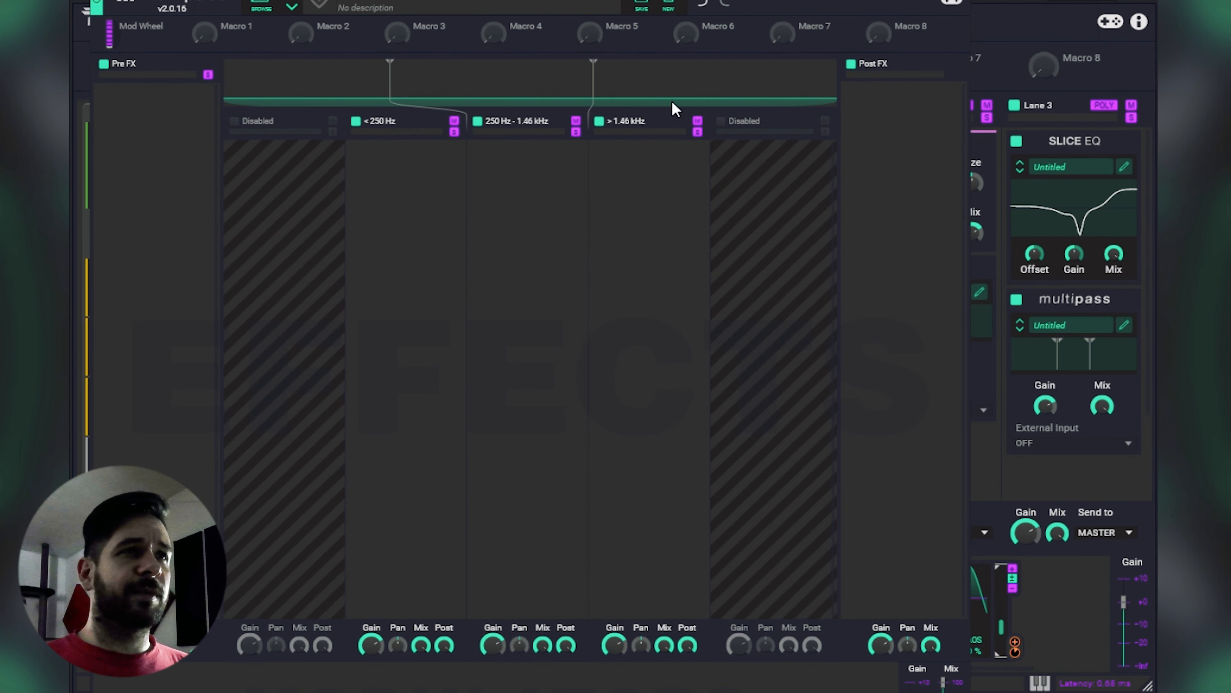
left_click(729, 127)
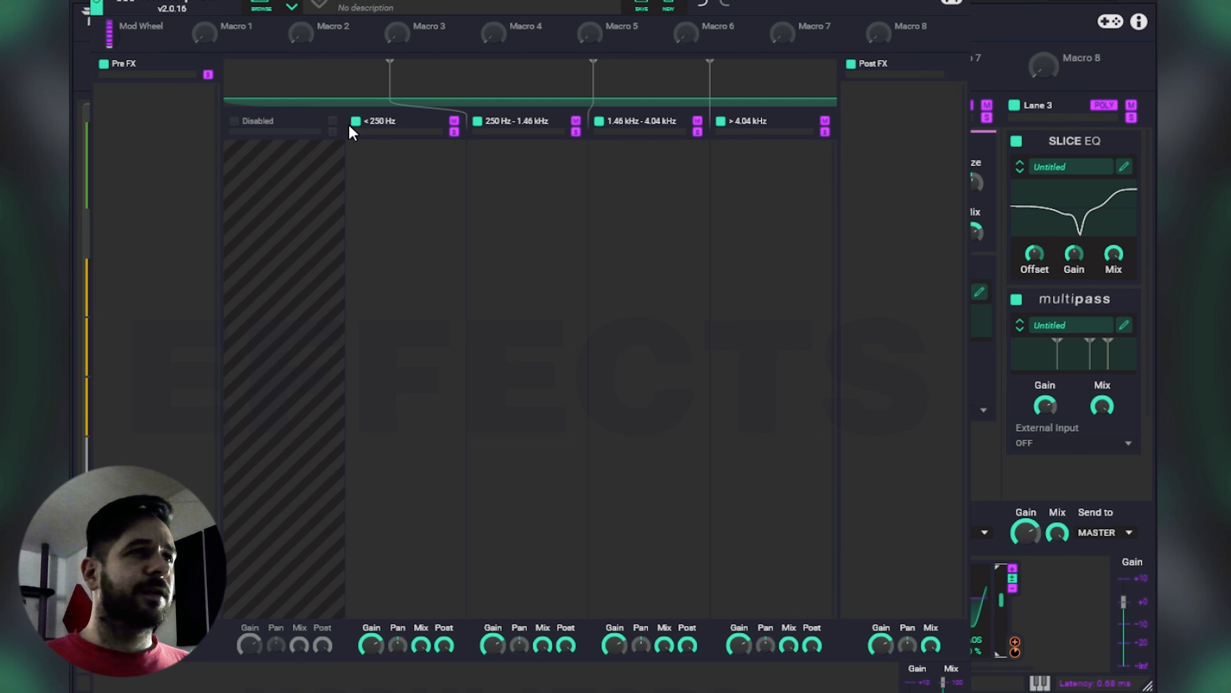
left_click(239, 127)
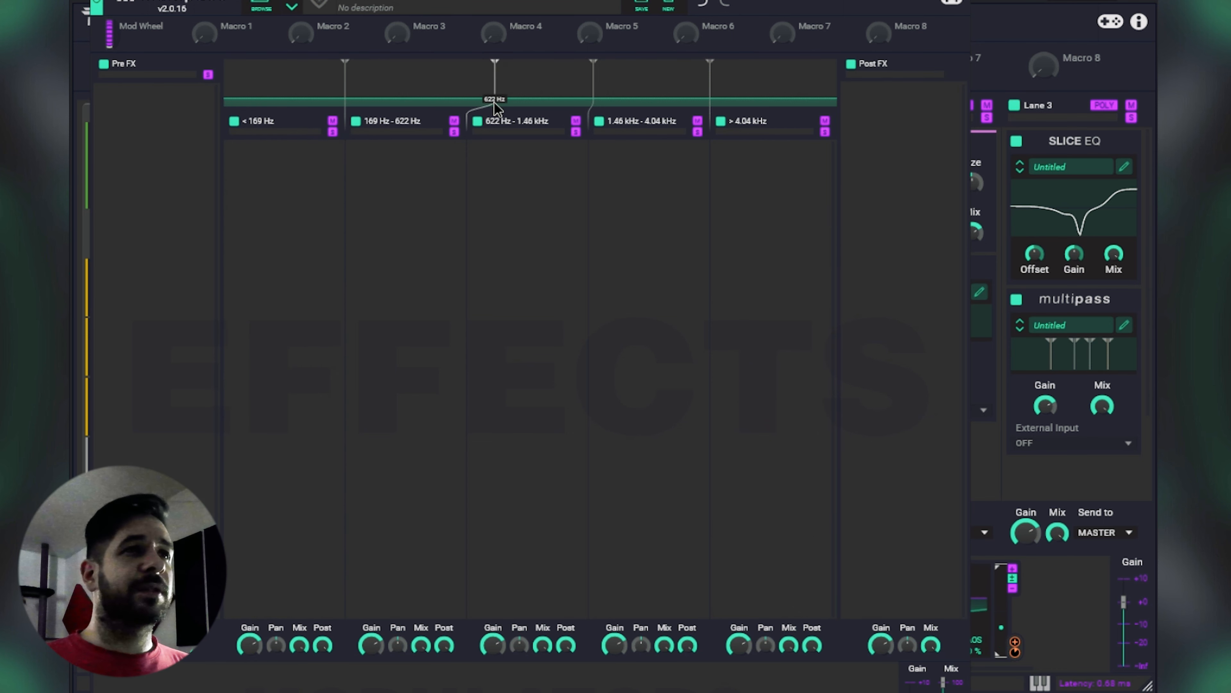
Step: Add a Compressor to the 652 Hz - 1.46 kHz band with the threshold at minimum and a ratio of about 3.7:1
left_click(527, 199)
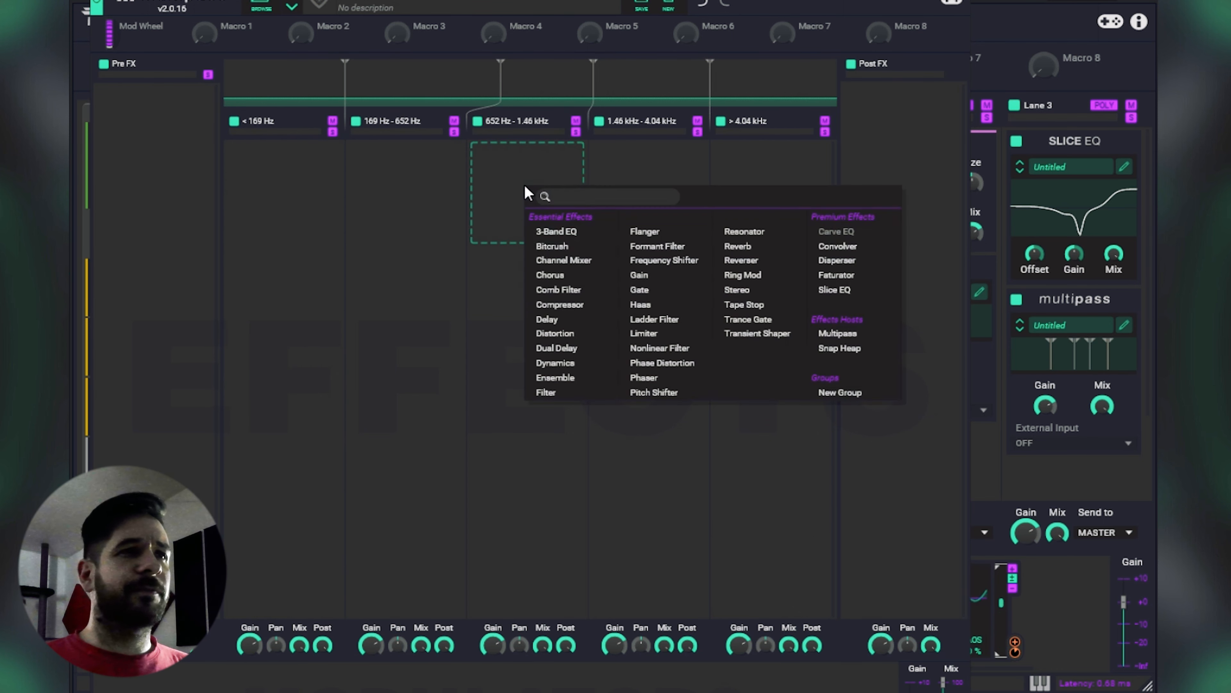
left_click(601, 306)
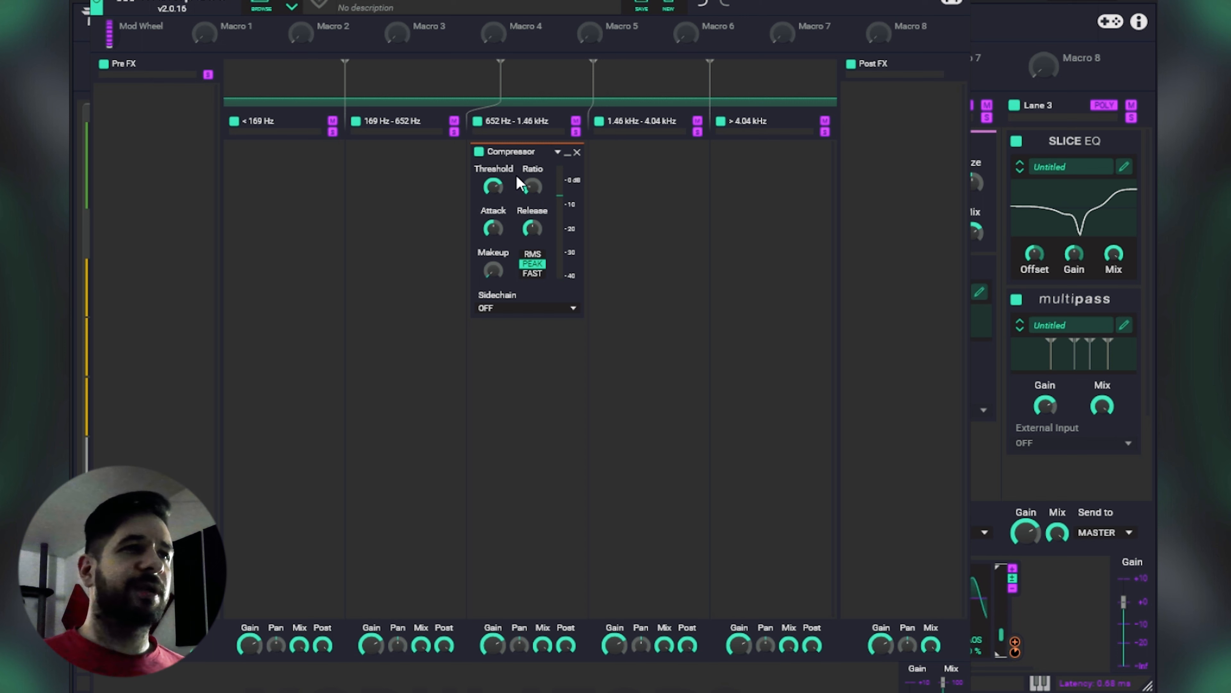
left_click_drag(494, 187, 494, 247)
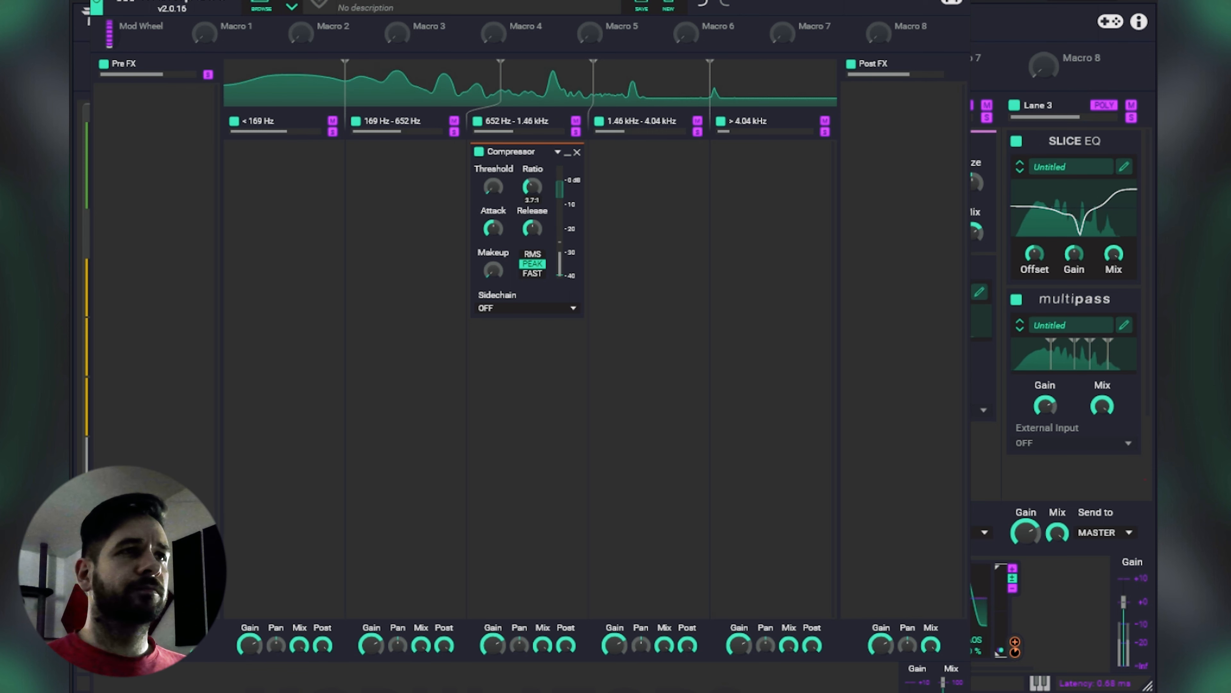
Step: Lower the 652 Hz split to 580 Hz and duplicate the Compressor into the 1.46 kHz - 4.04 kHz and > 4.04 kHz bands
left_click_drag(507, 100, 487, 104)
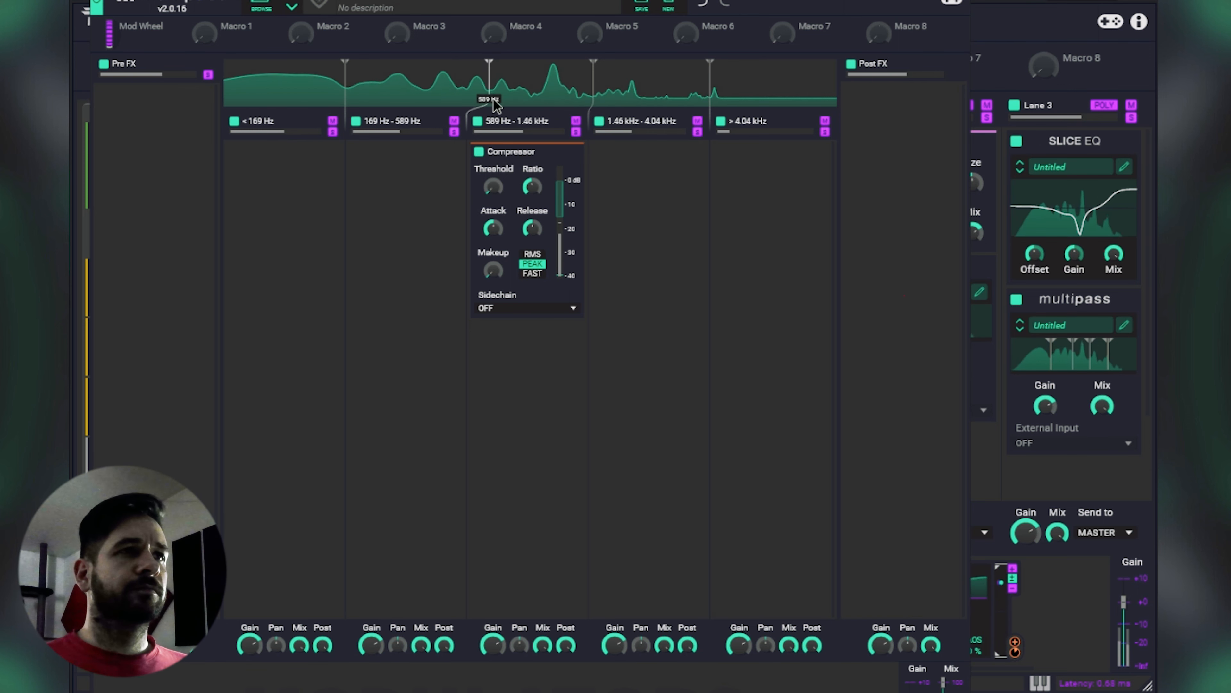
left_click_drag(523, 152, 644, 152)
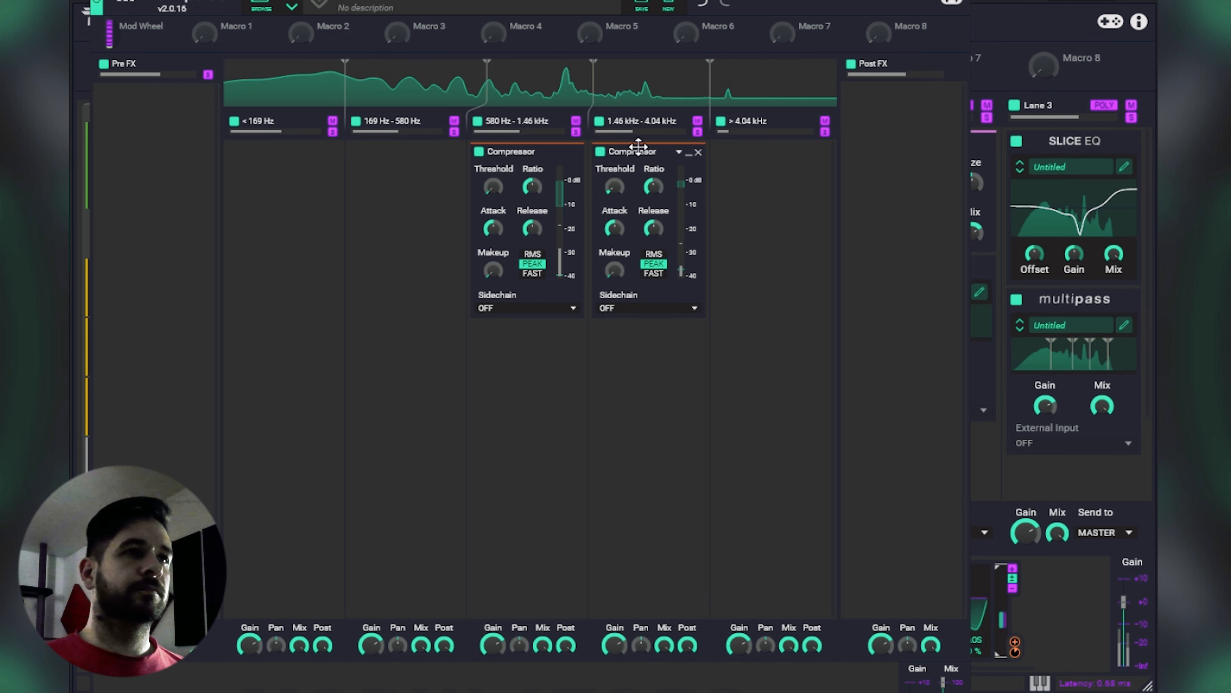
left_click_drag(637, 151, 765, 146)
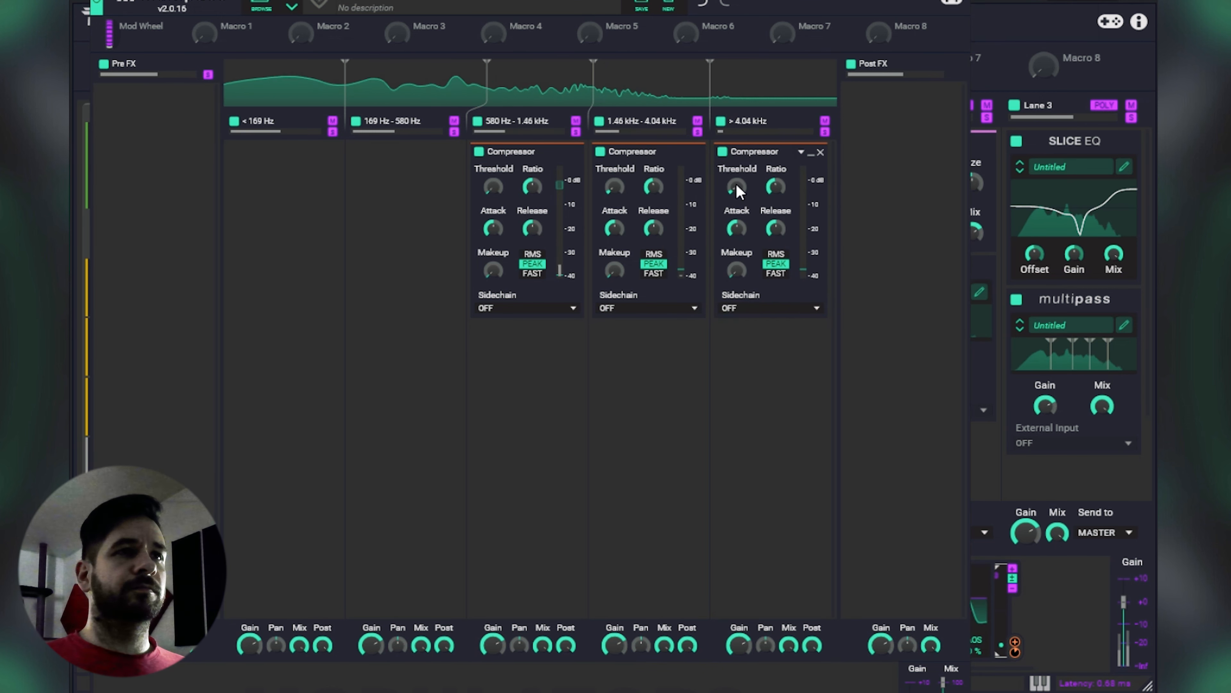
Step: Duplicate the Compressor into the 169 Hz - 580 Hz band with the threshold at about -26.6 dB, and into the < 169 Hz band with a higher threshold
mouse_move(517, 154)
left_mouse_down()
mouse_move(388, 151)
mouse_move(372, 174)
mouse_move(372, 160)
left_mouse_up()
mouse_move(372, 187)
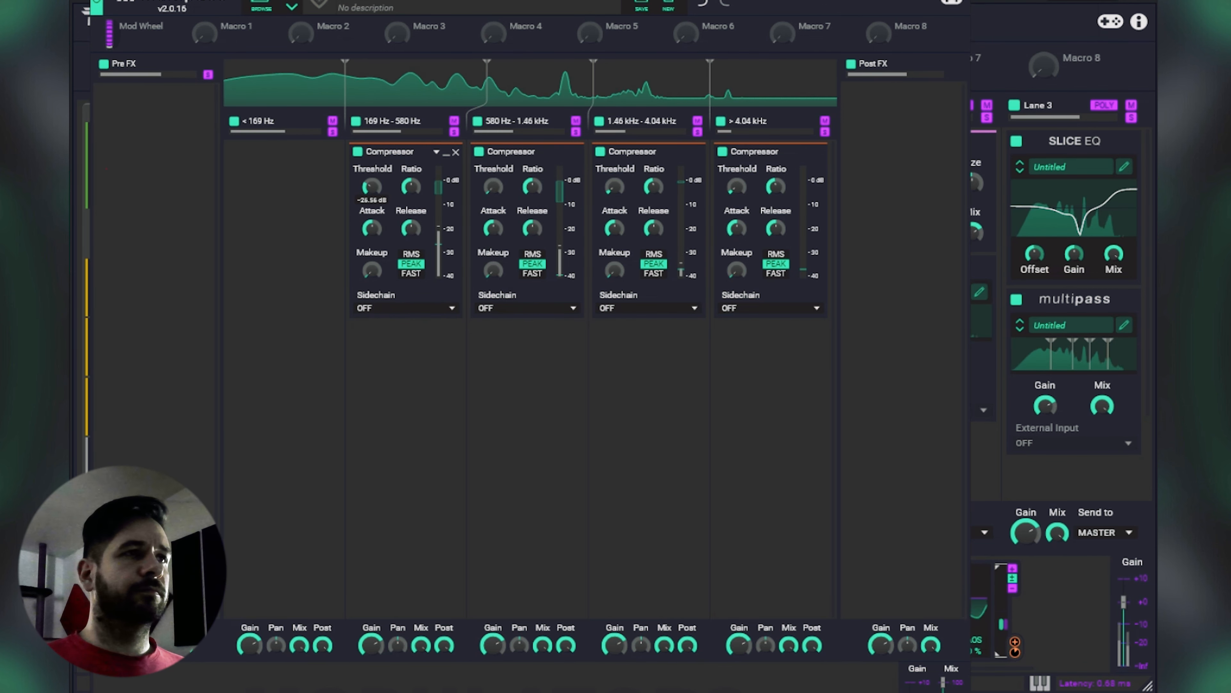
left_click_drag(407, 152, 306, 150)
left_click_drag(250, 186, 250, 175)
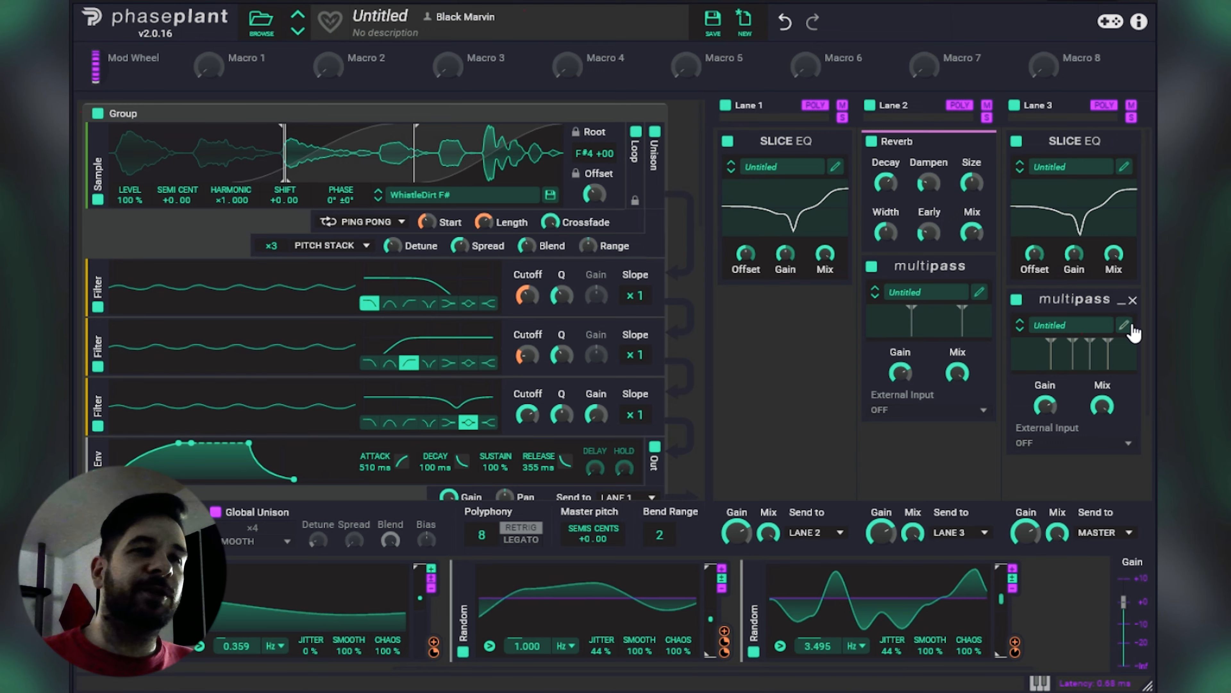
left_click(1124, 325)
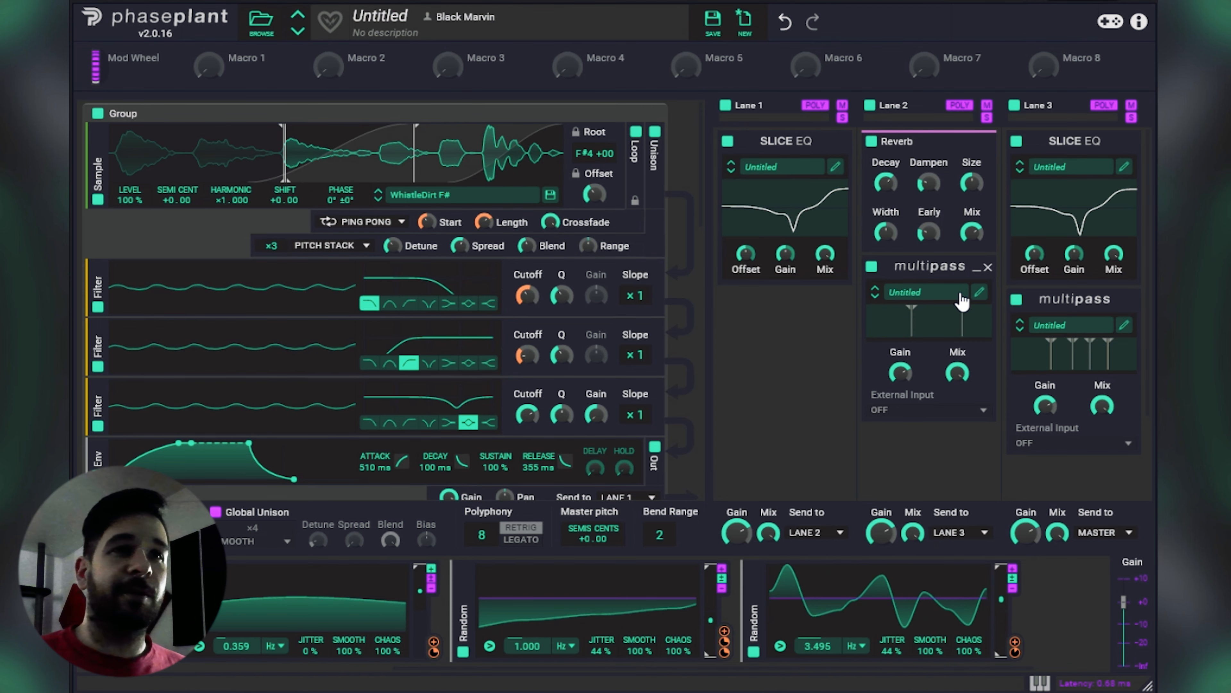
left_click(1125, 326)
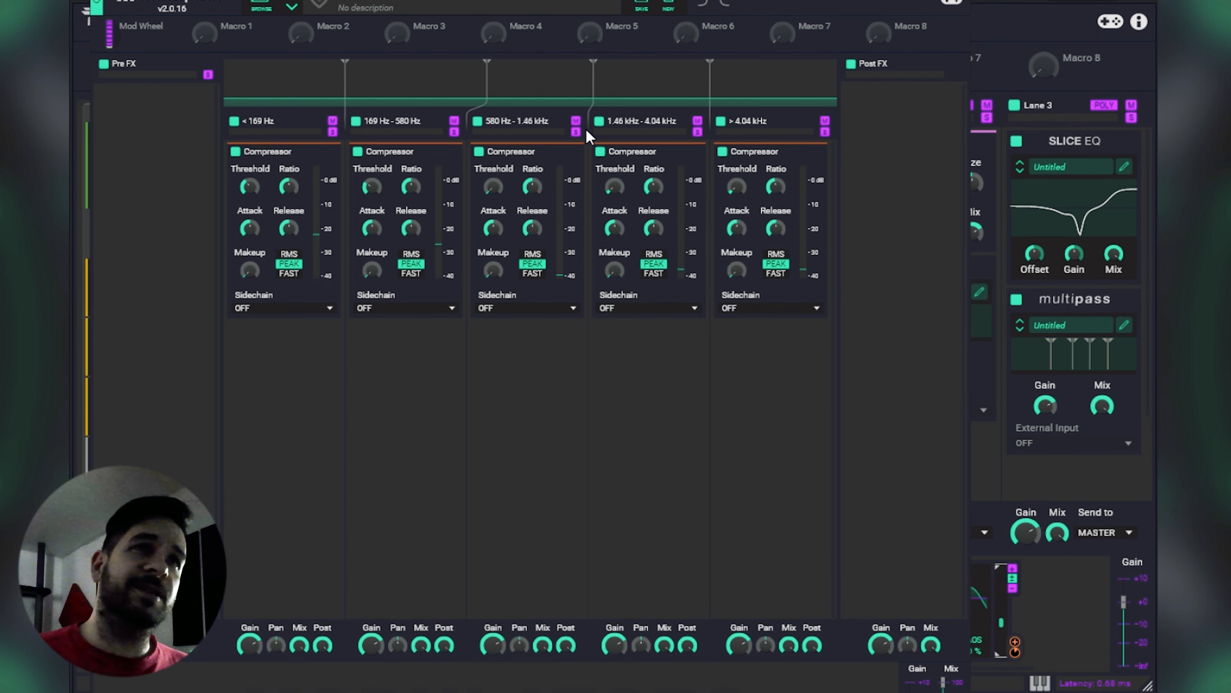
left_click(959, 0)
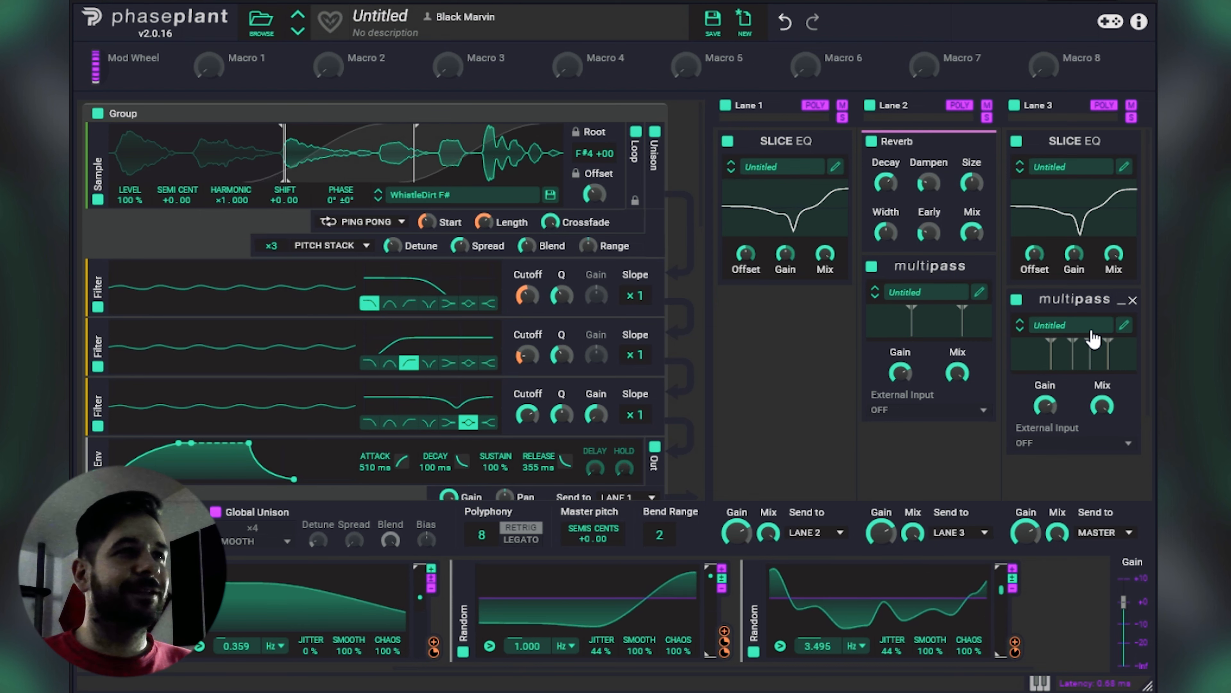
scroll(826, 359, "down", 3)
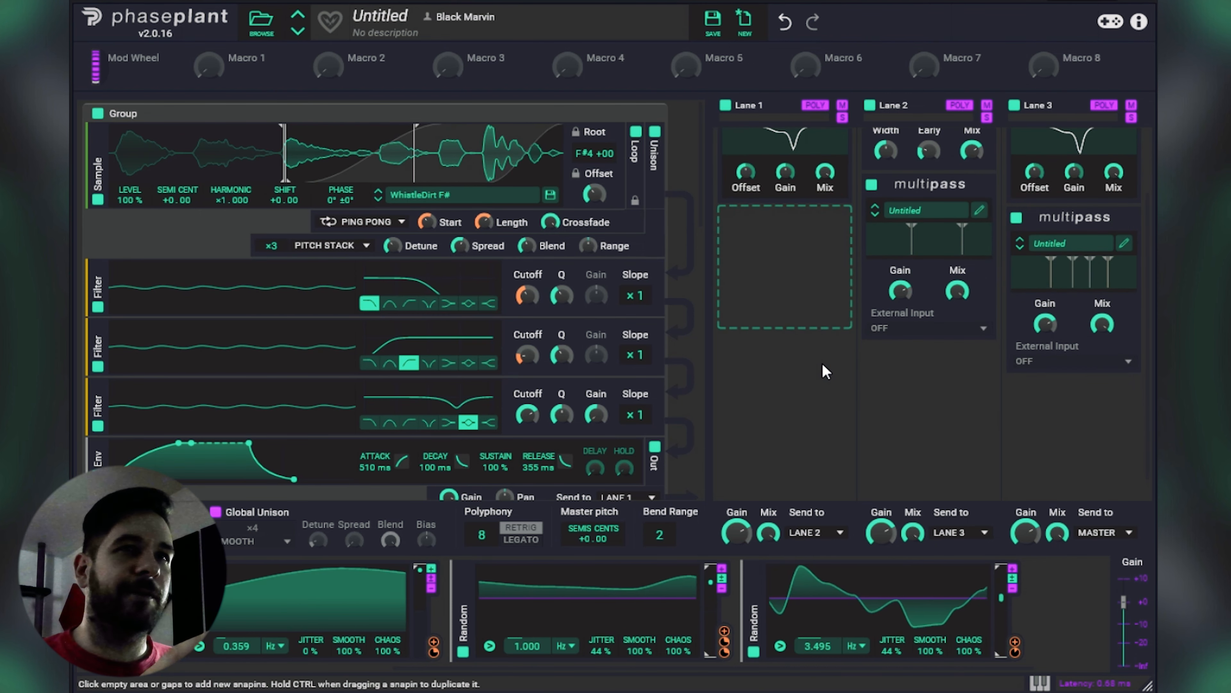